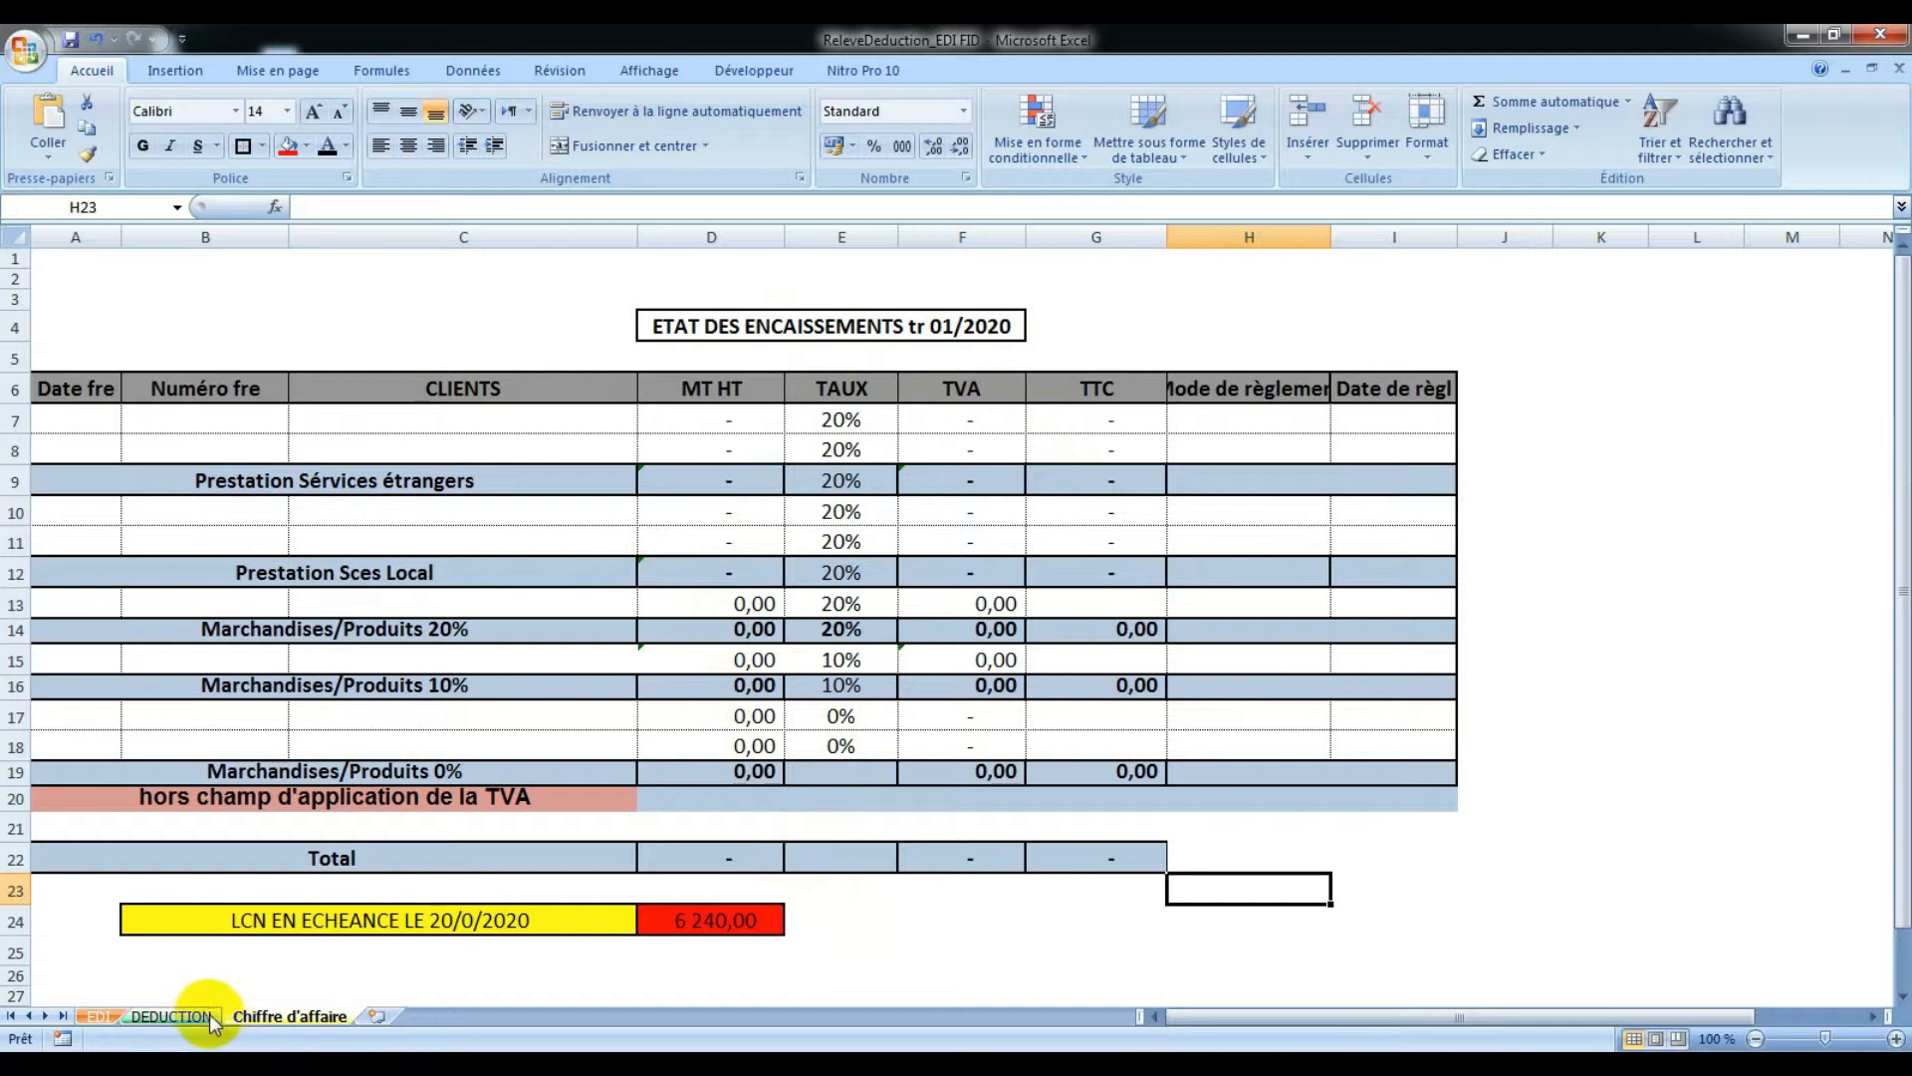
Step: Show the EDI sheet, and view the FACT ACHAT, FACT VENTE and RELEVE images in the photo viewer
click(97, 1016)
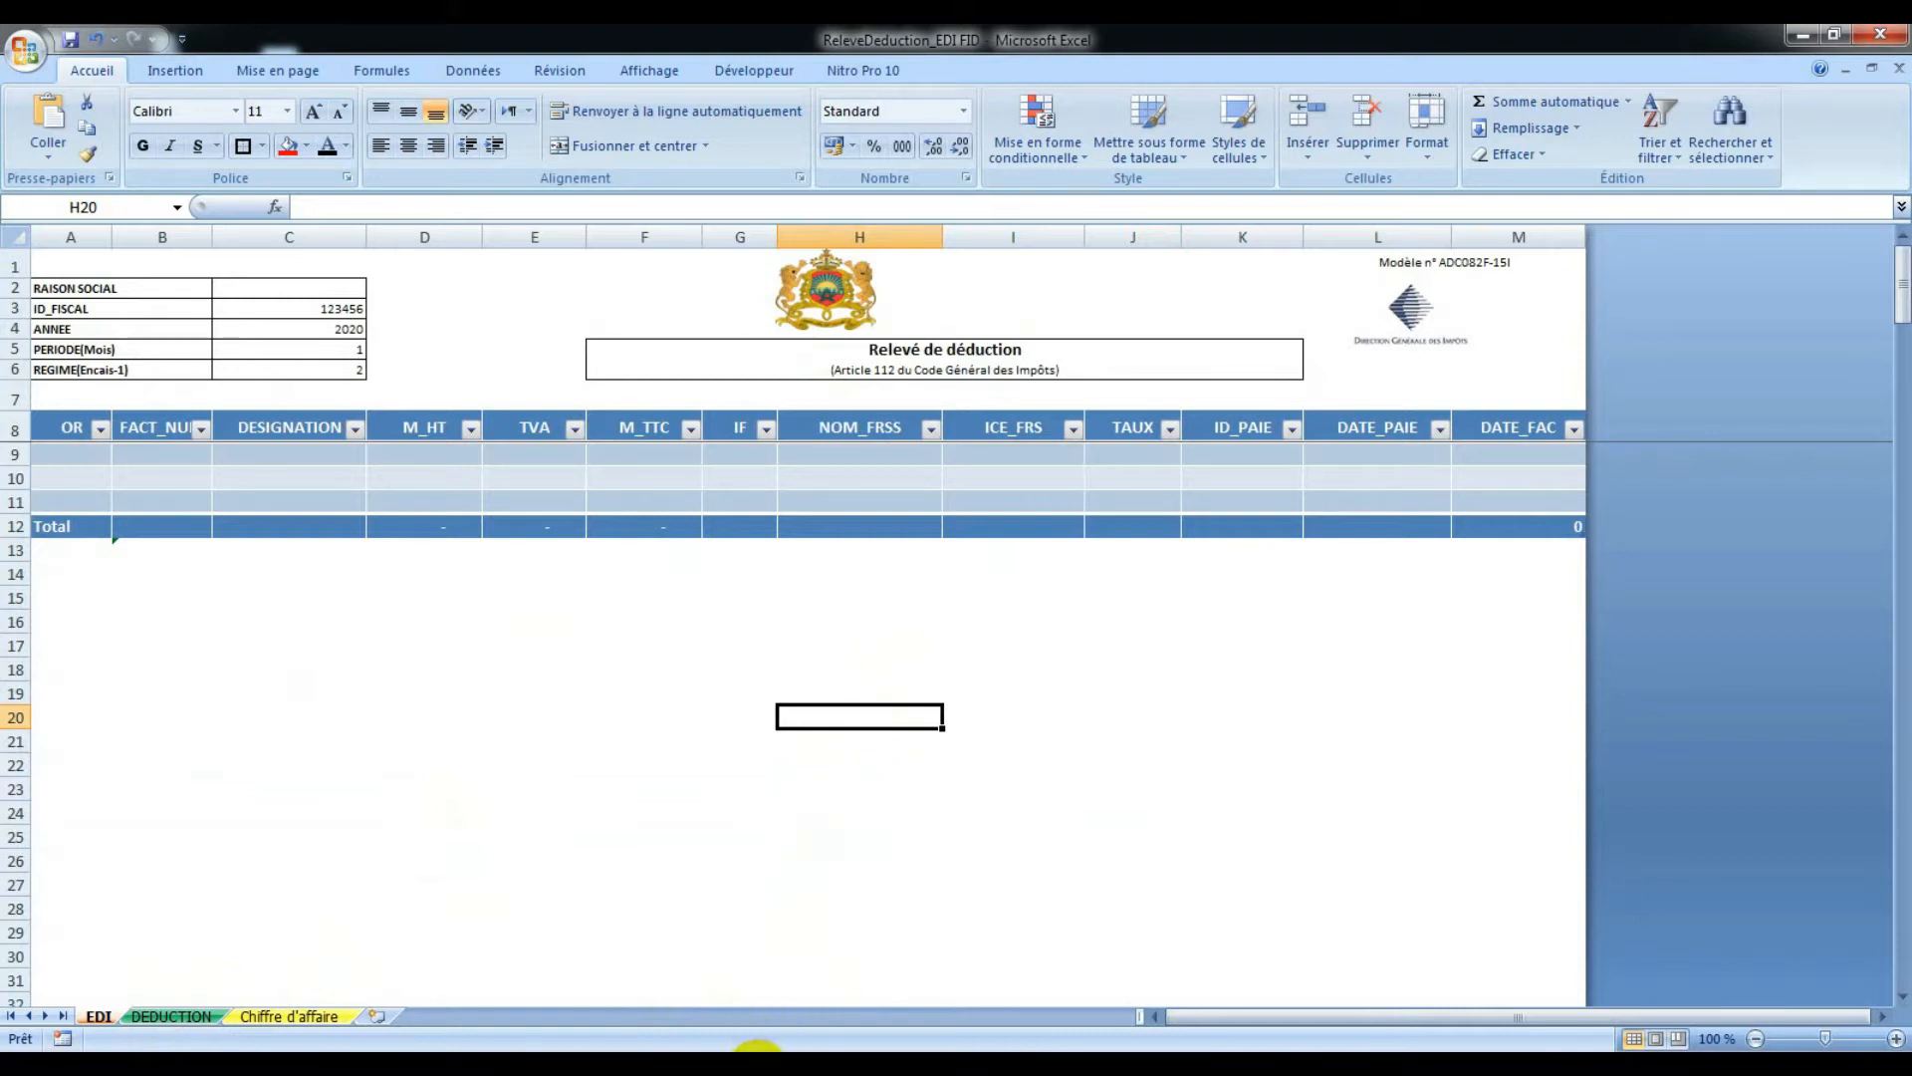
mouse_move(762, 1047)
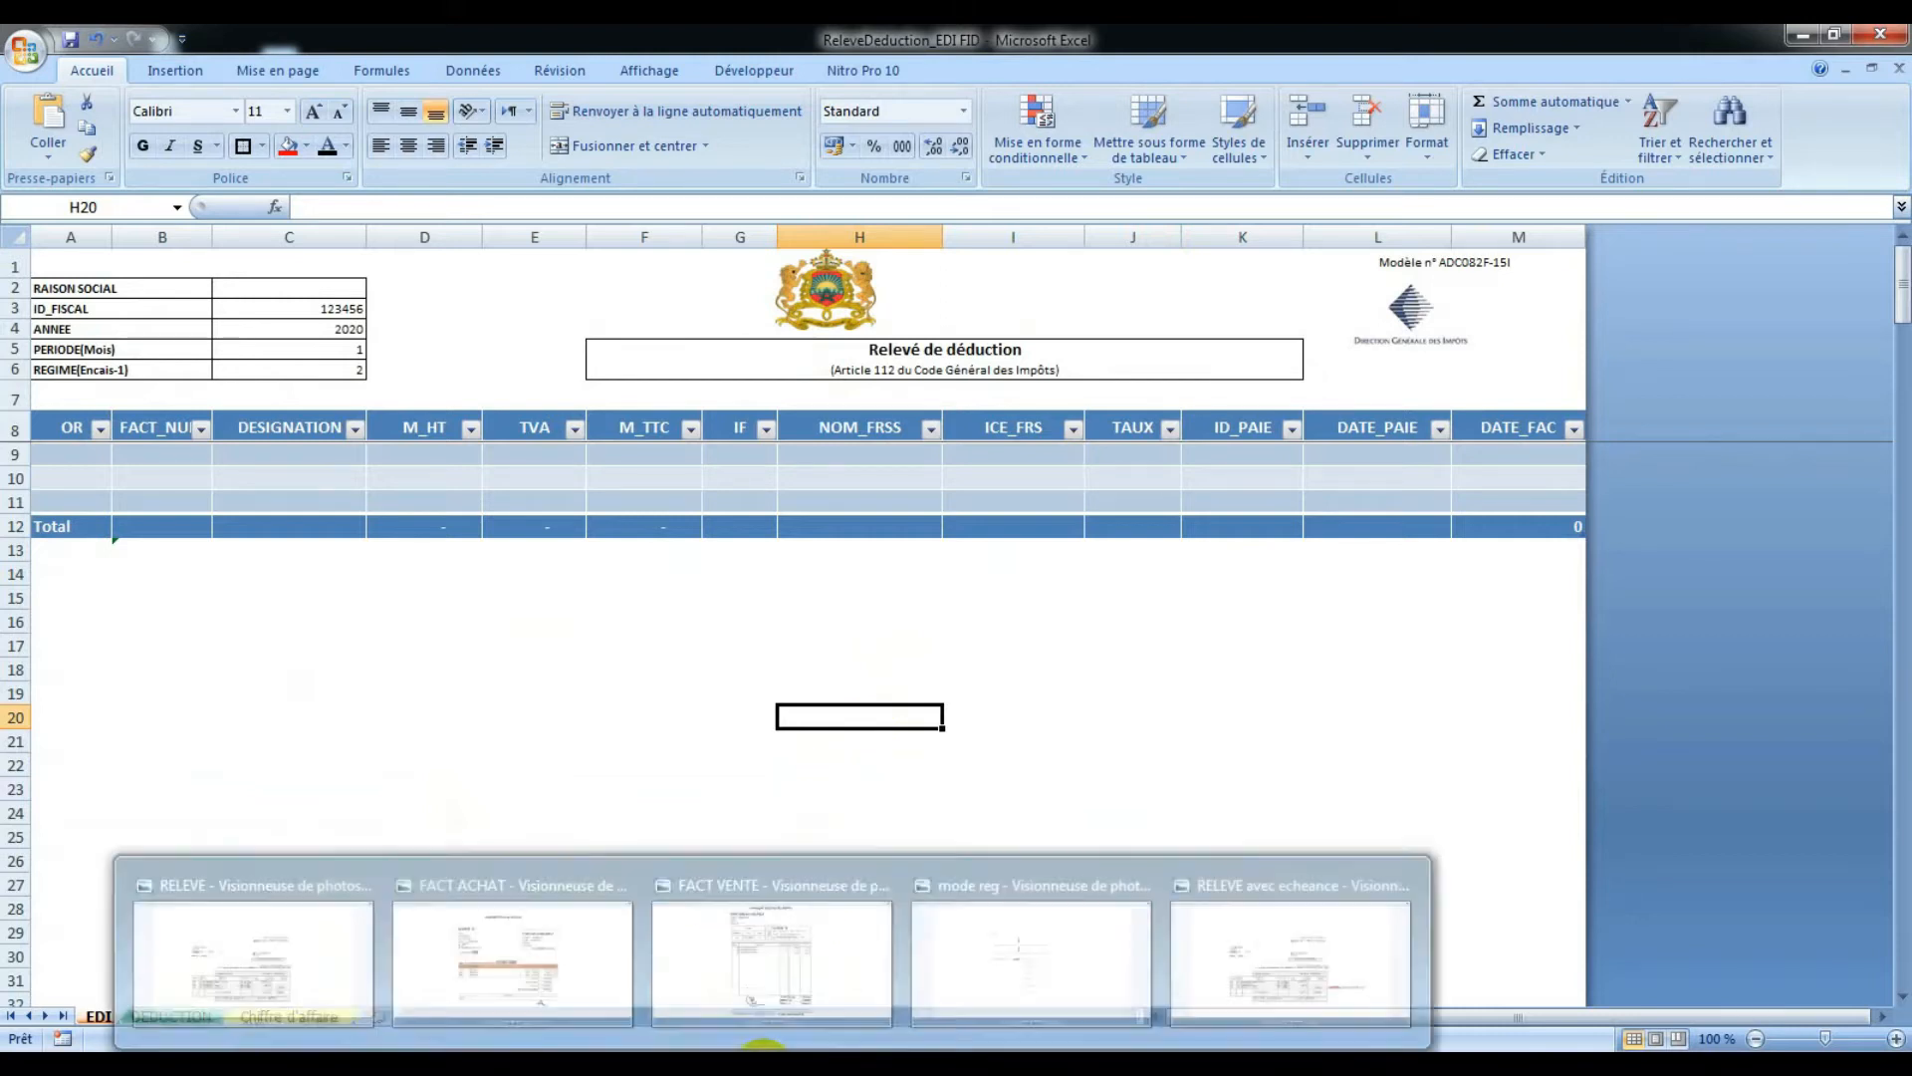
click(554, 890)
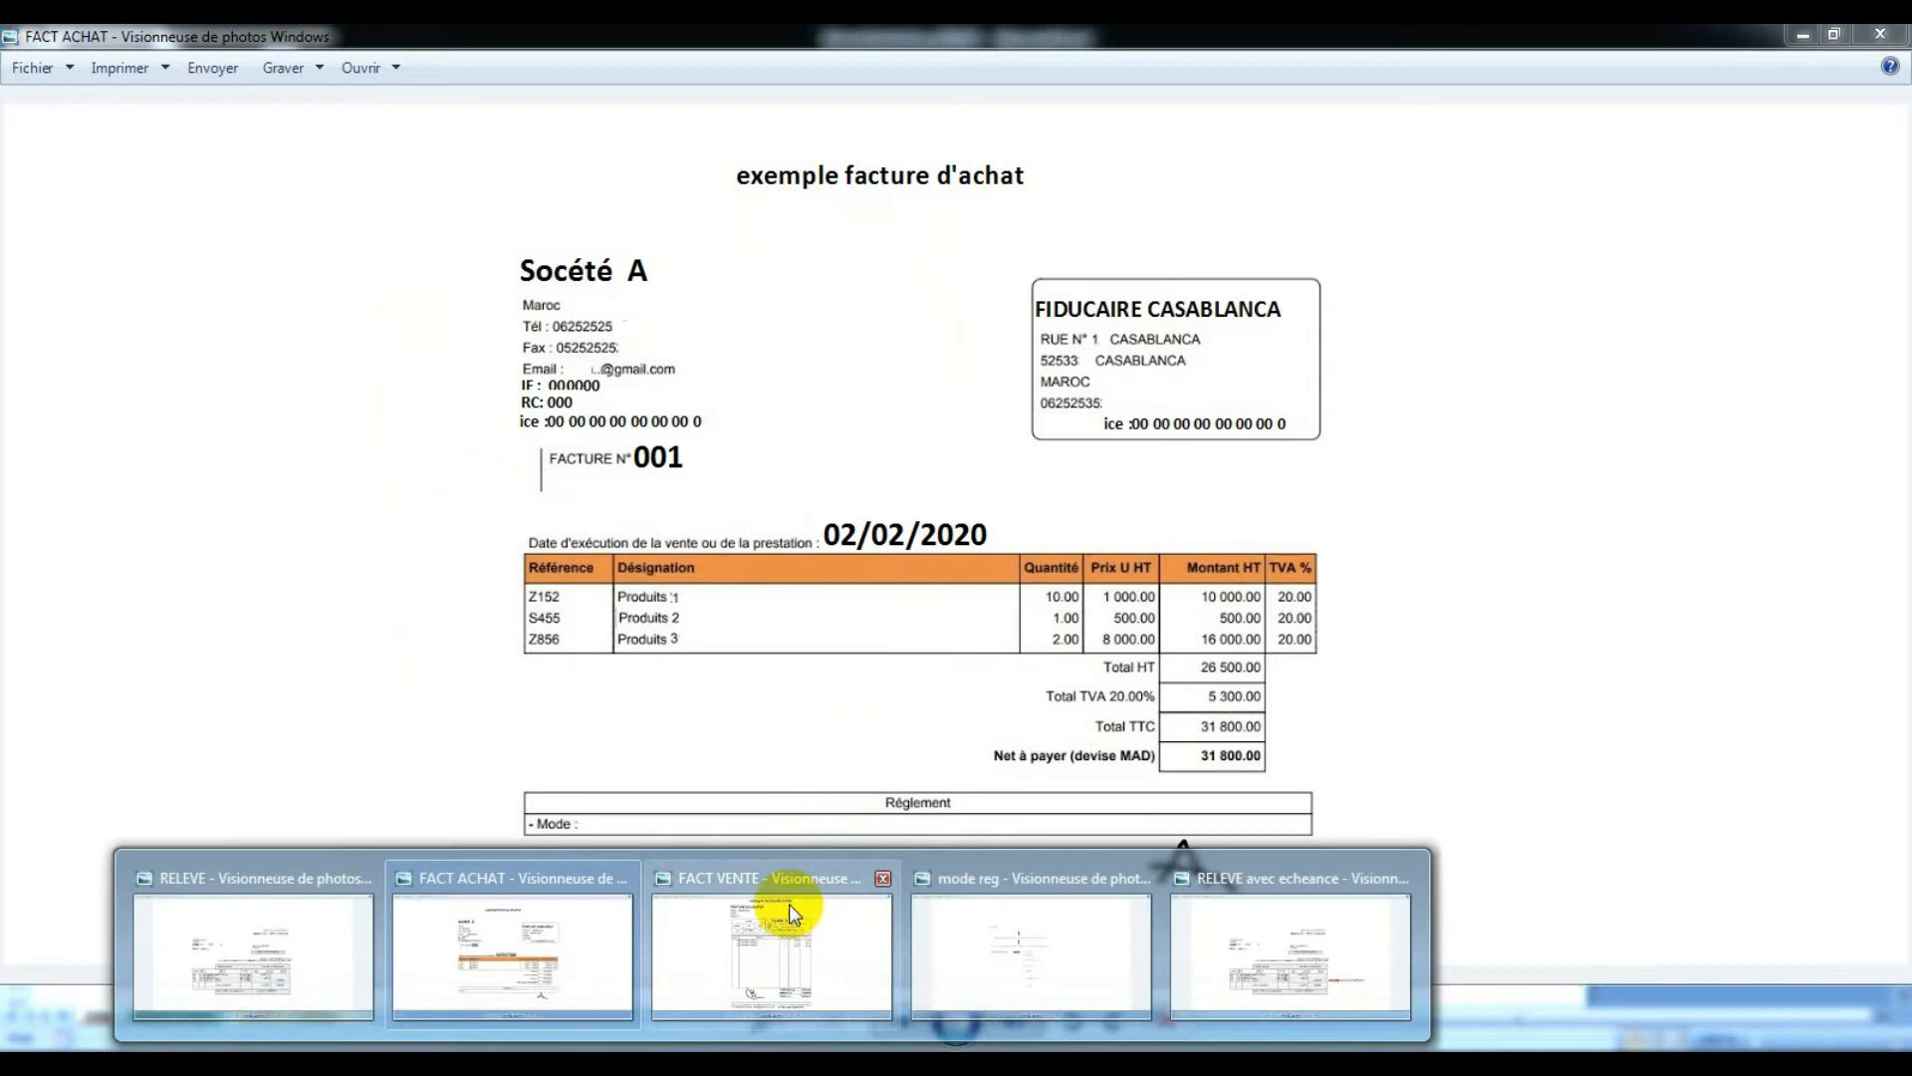
click(787, 864)
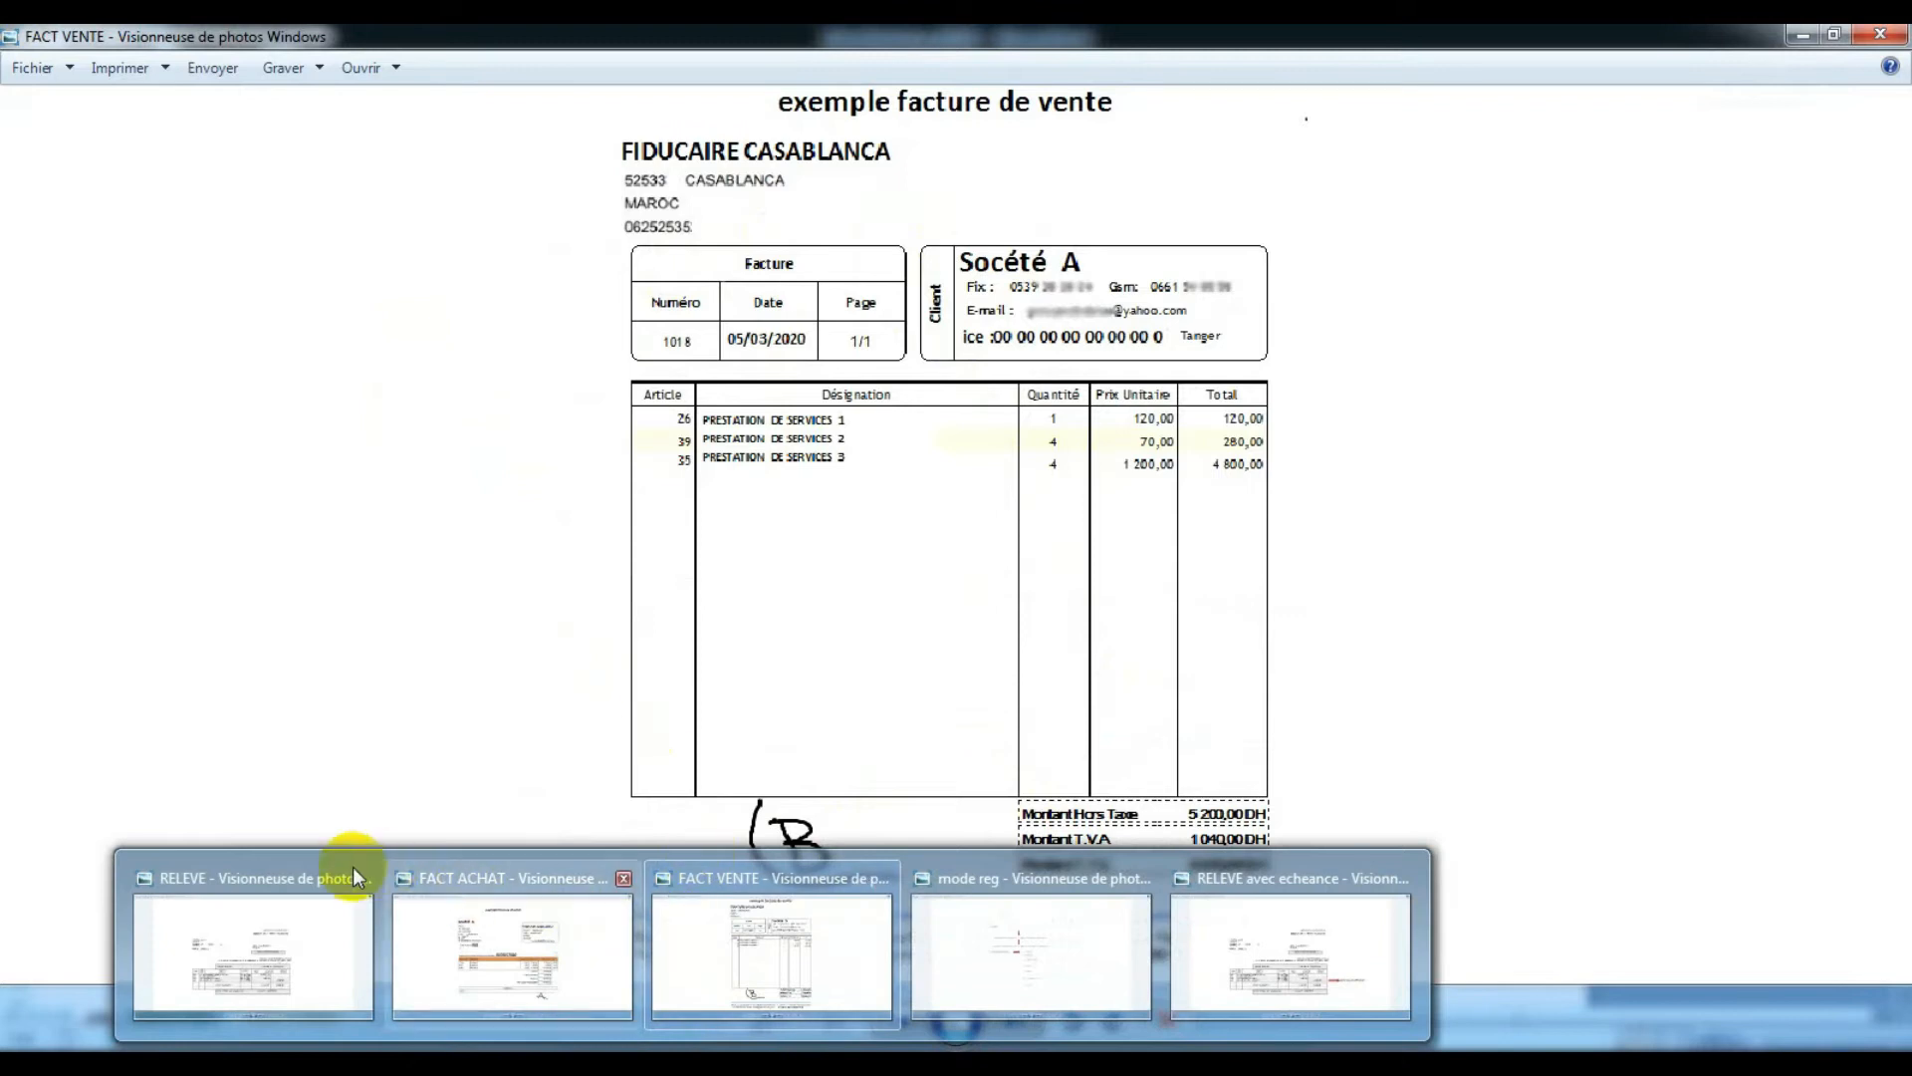
click(297, 875)
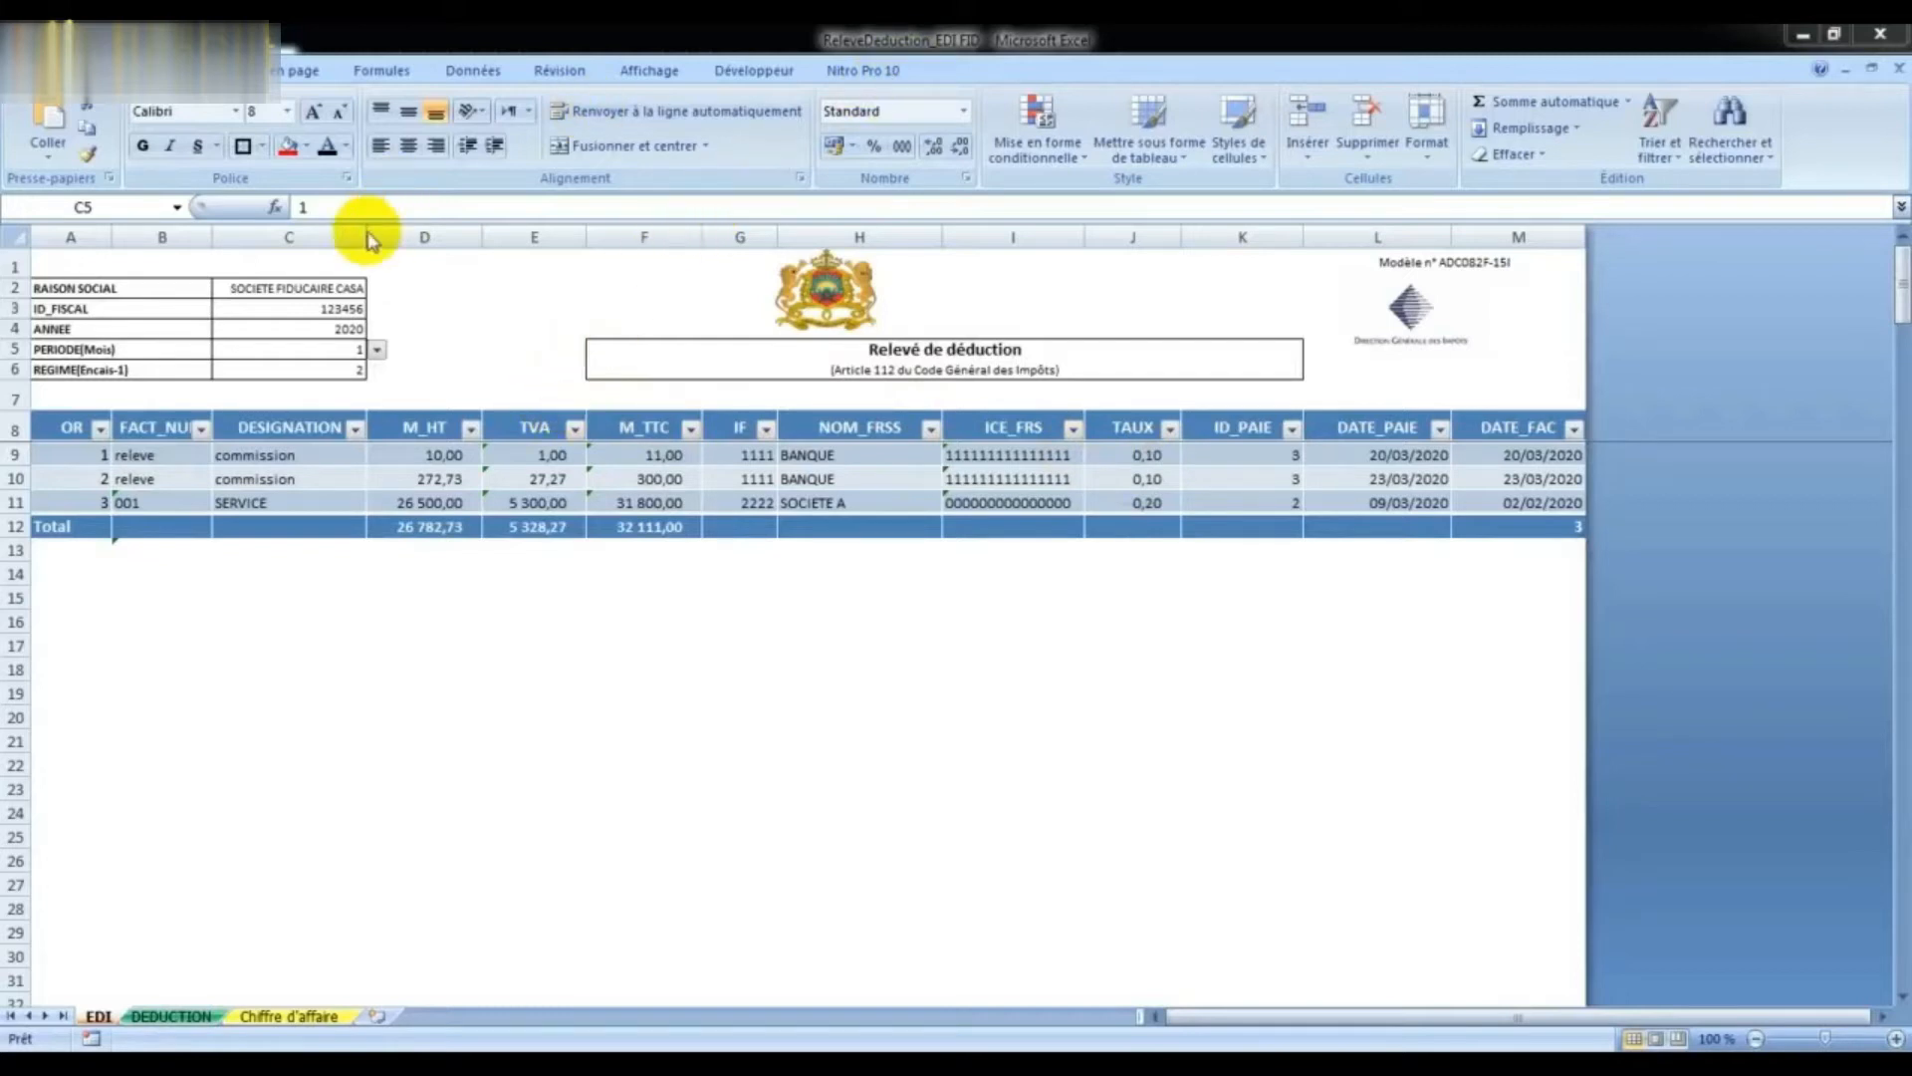
Step: Review the EDI sheet's header fields for company name, tax ID, year, period and regime
click(171, 289)
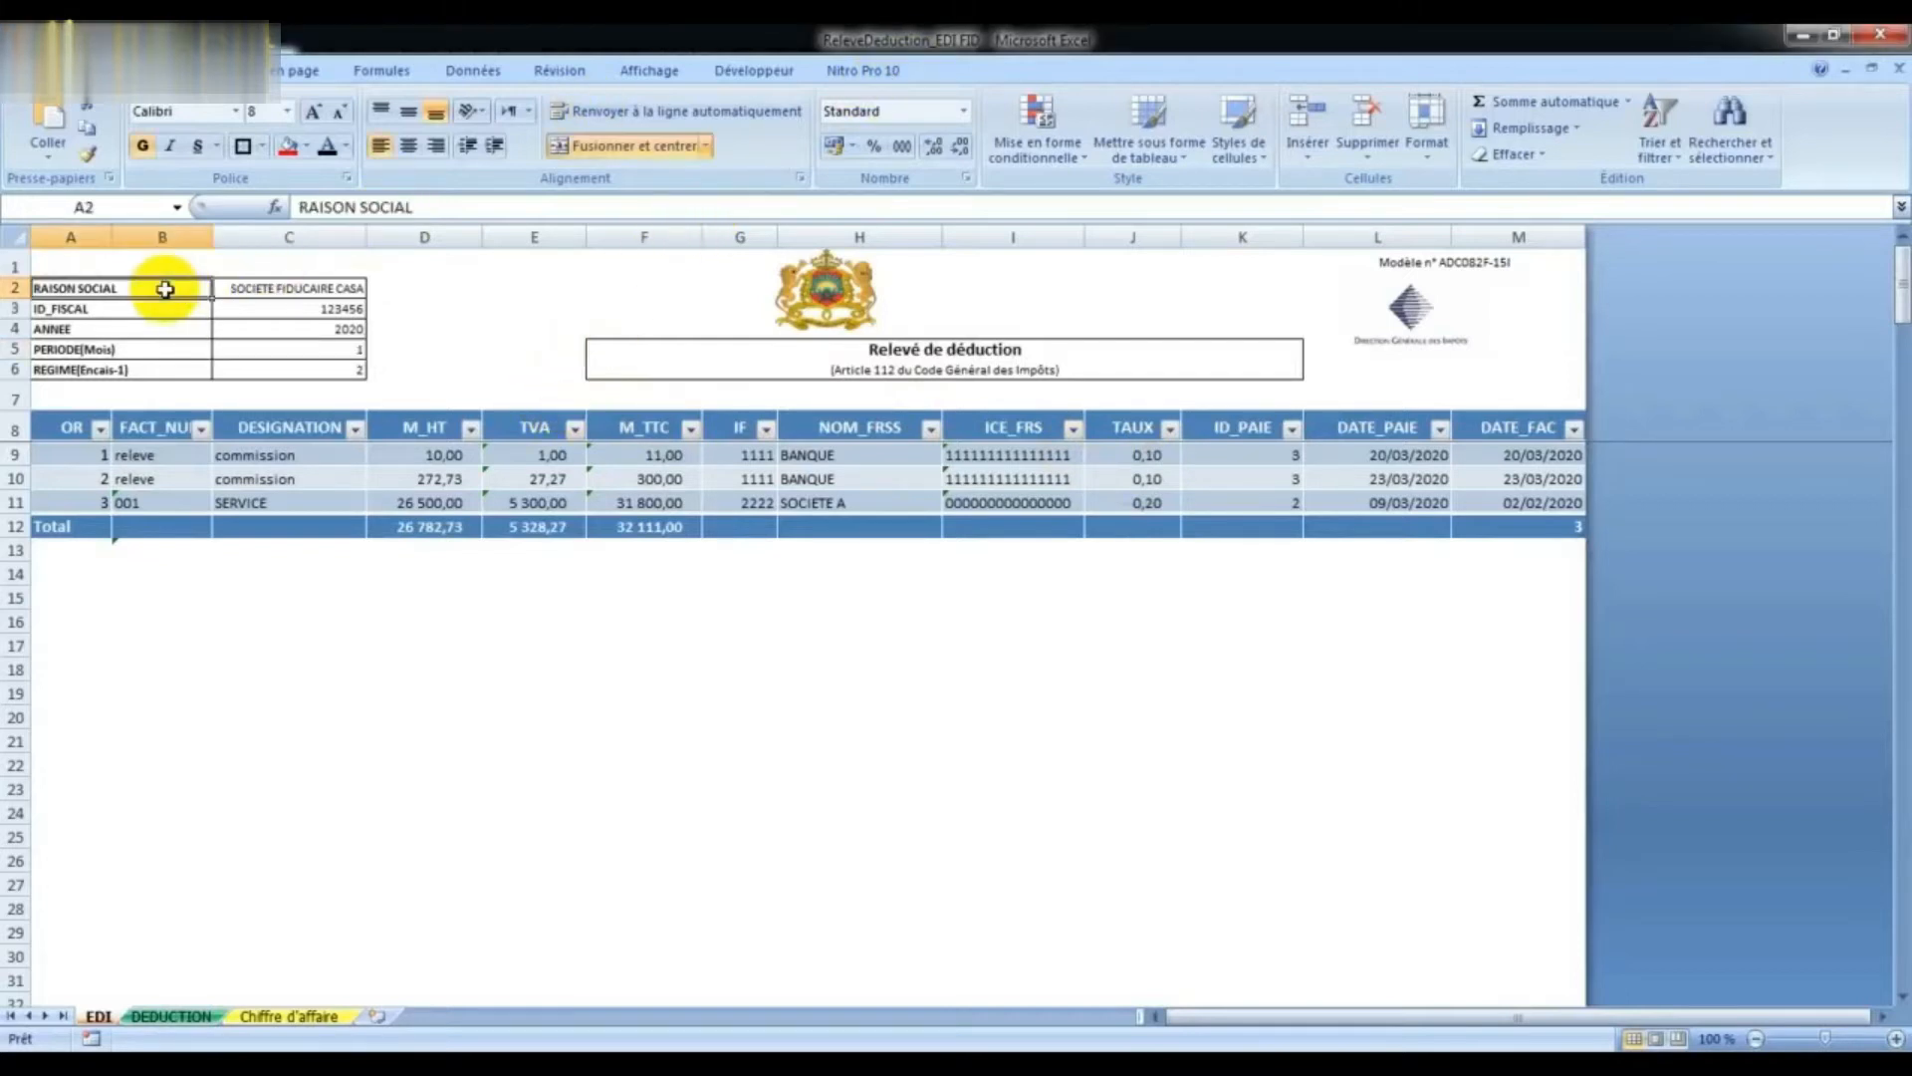
click(271, 290)
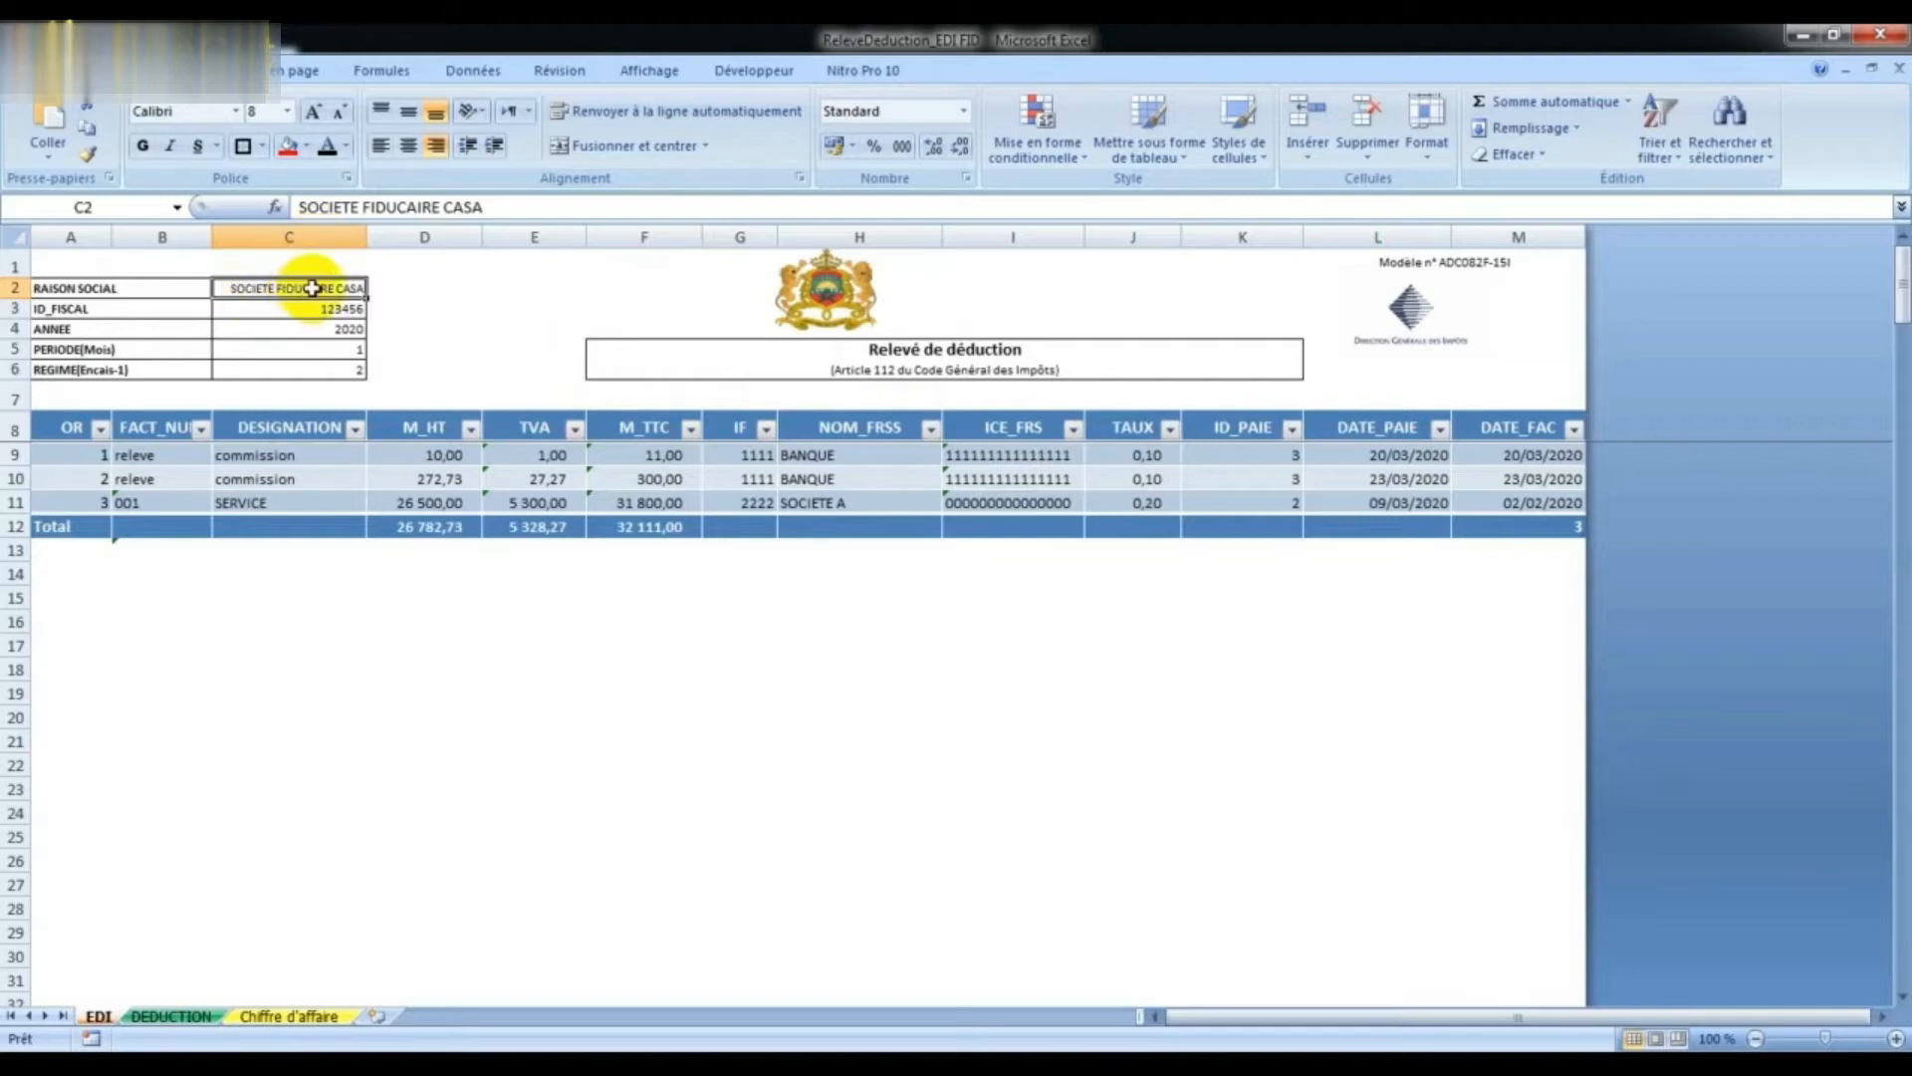
click(126, 309)
click(276, 310)
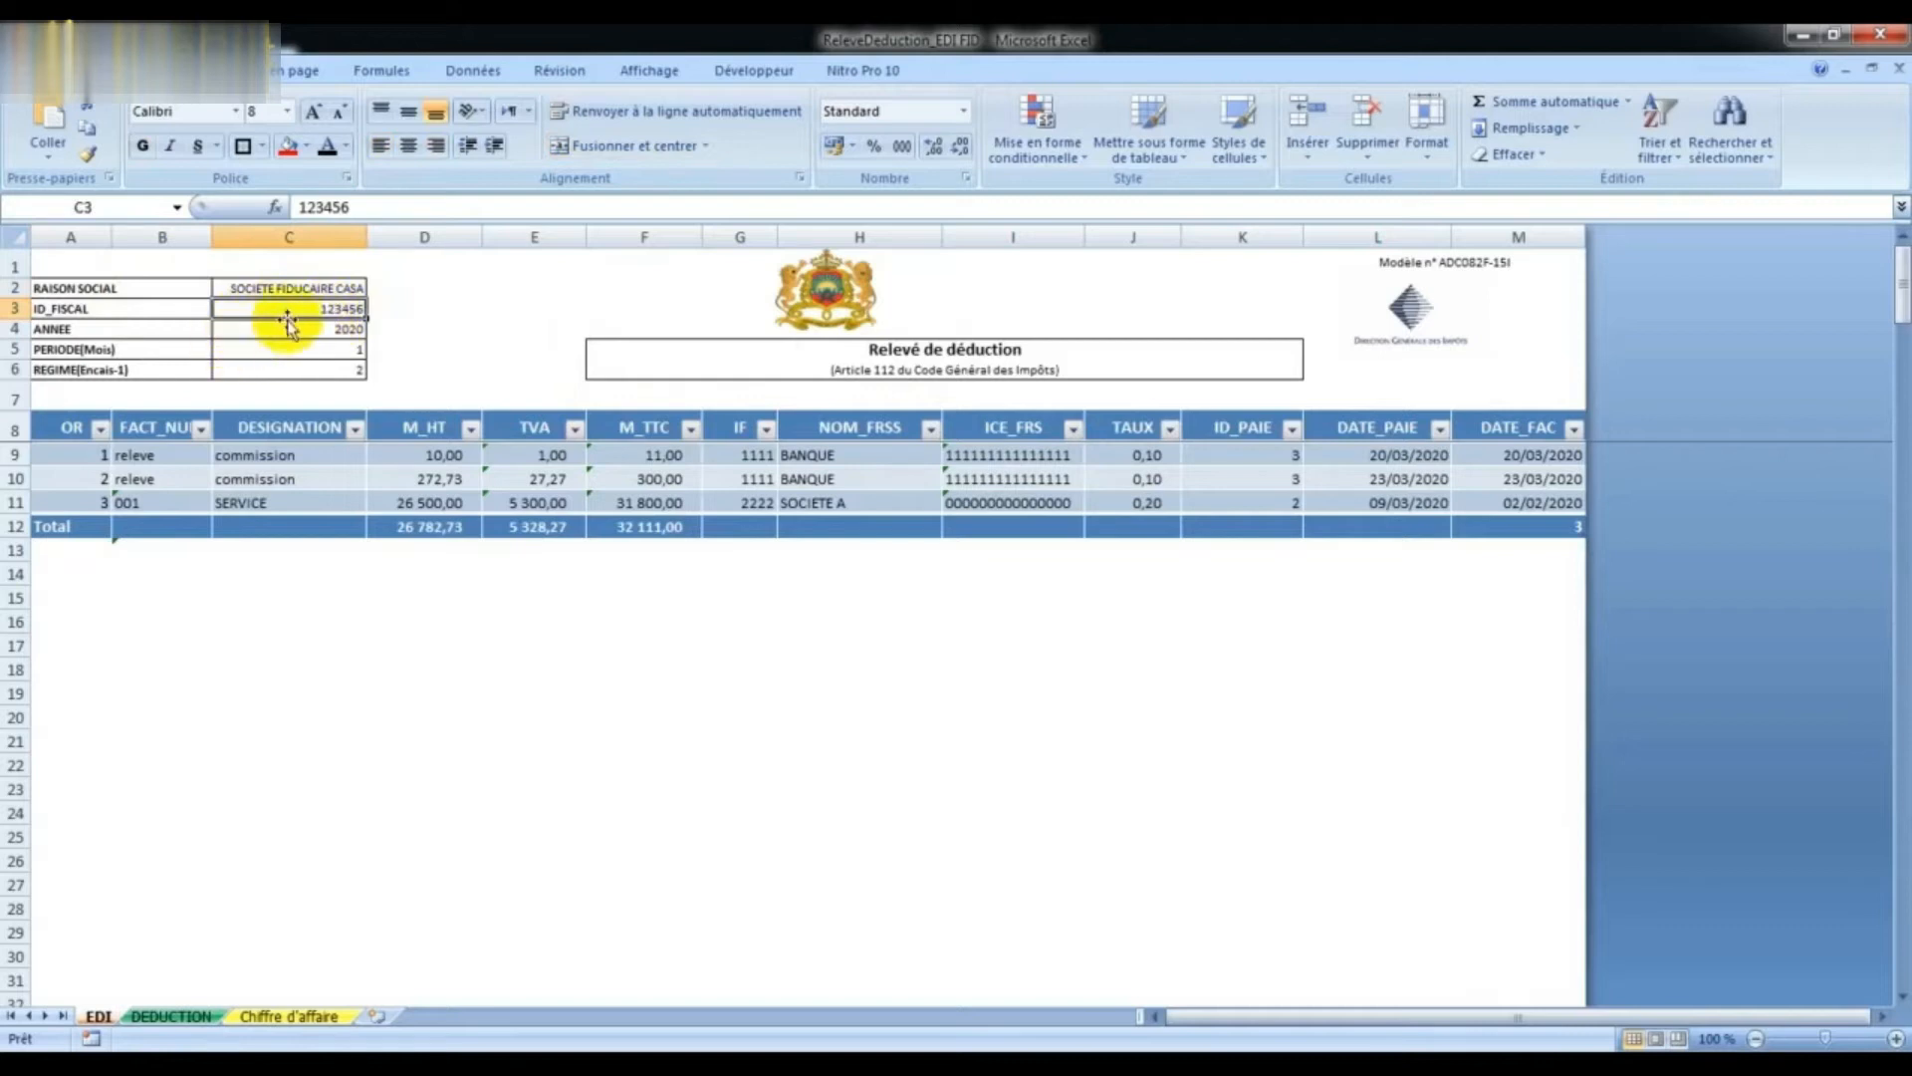
click(168, 332)
click(171, 359)
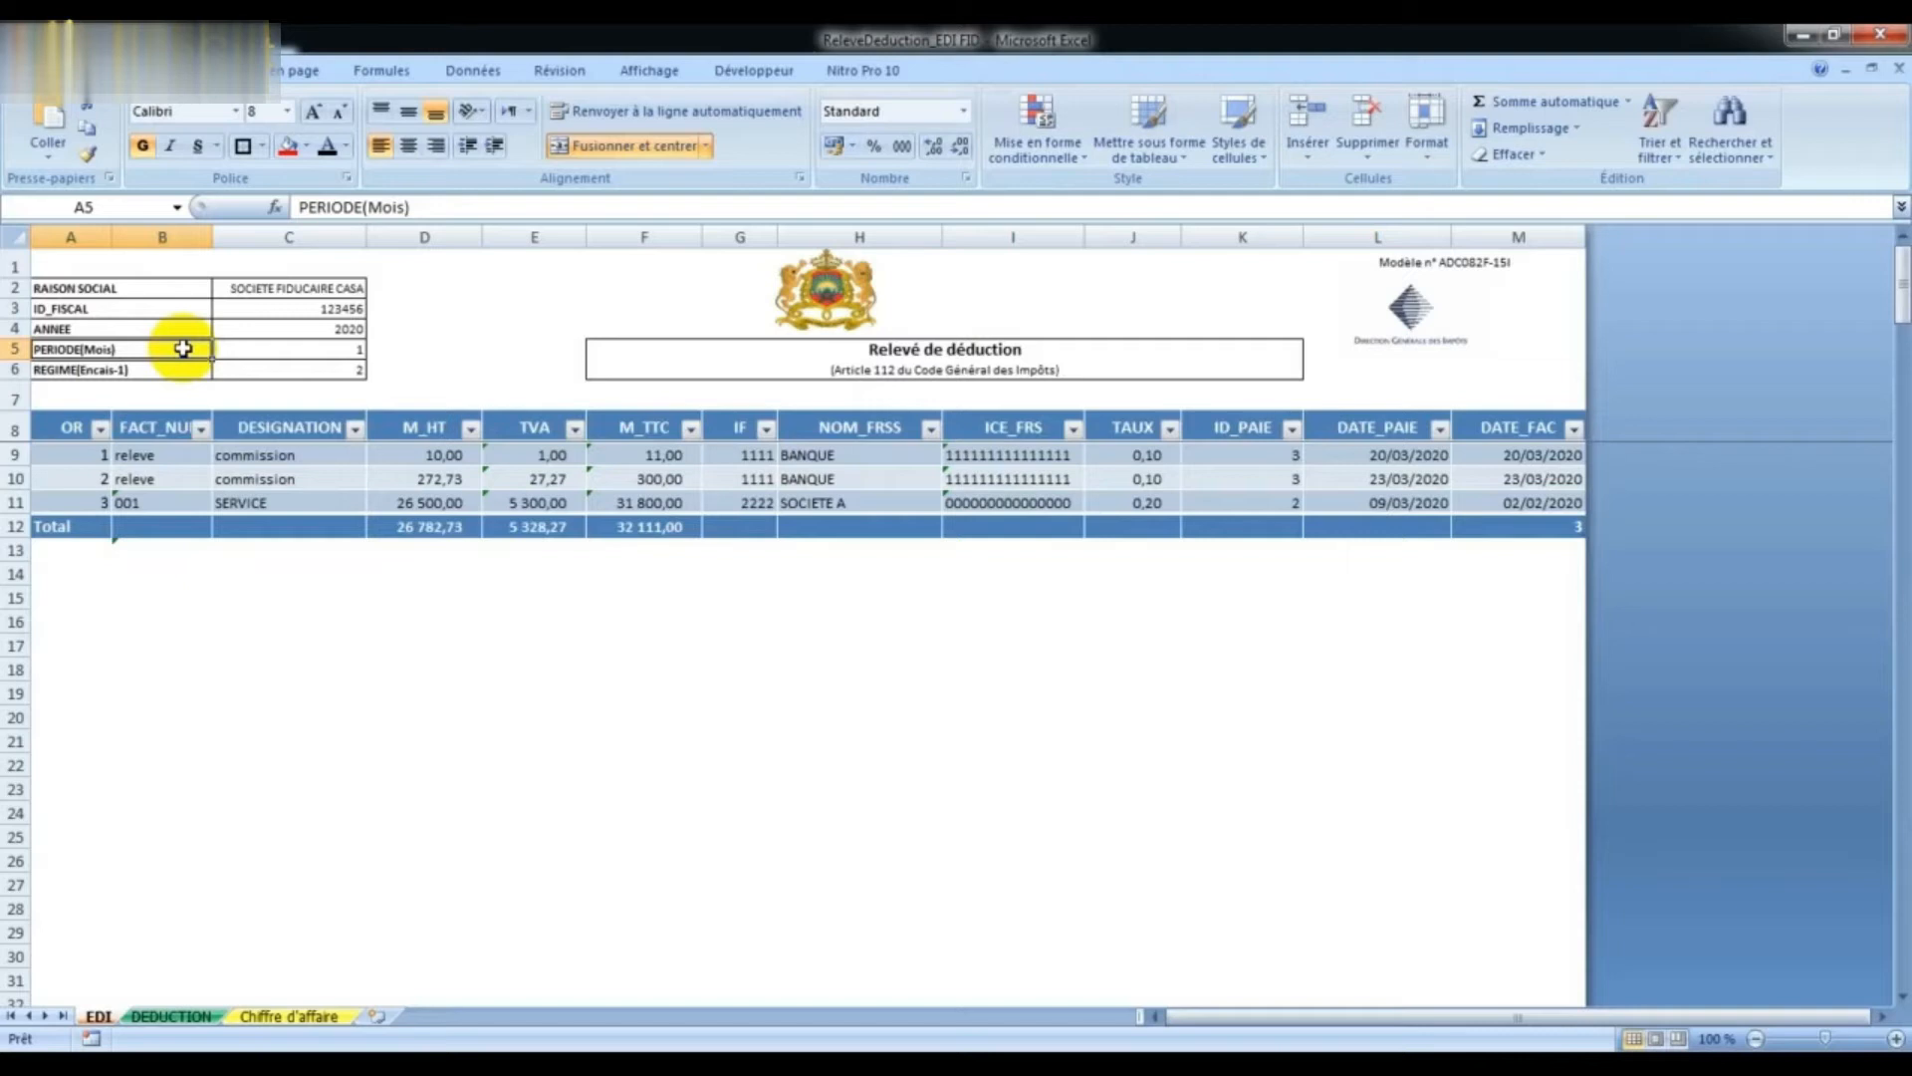
click(271, 351)
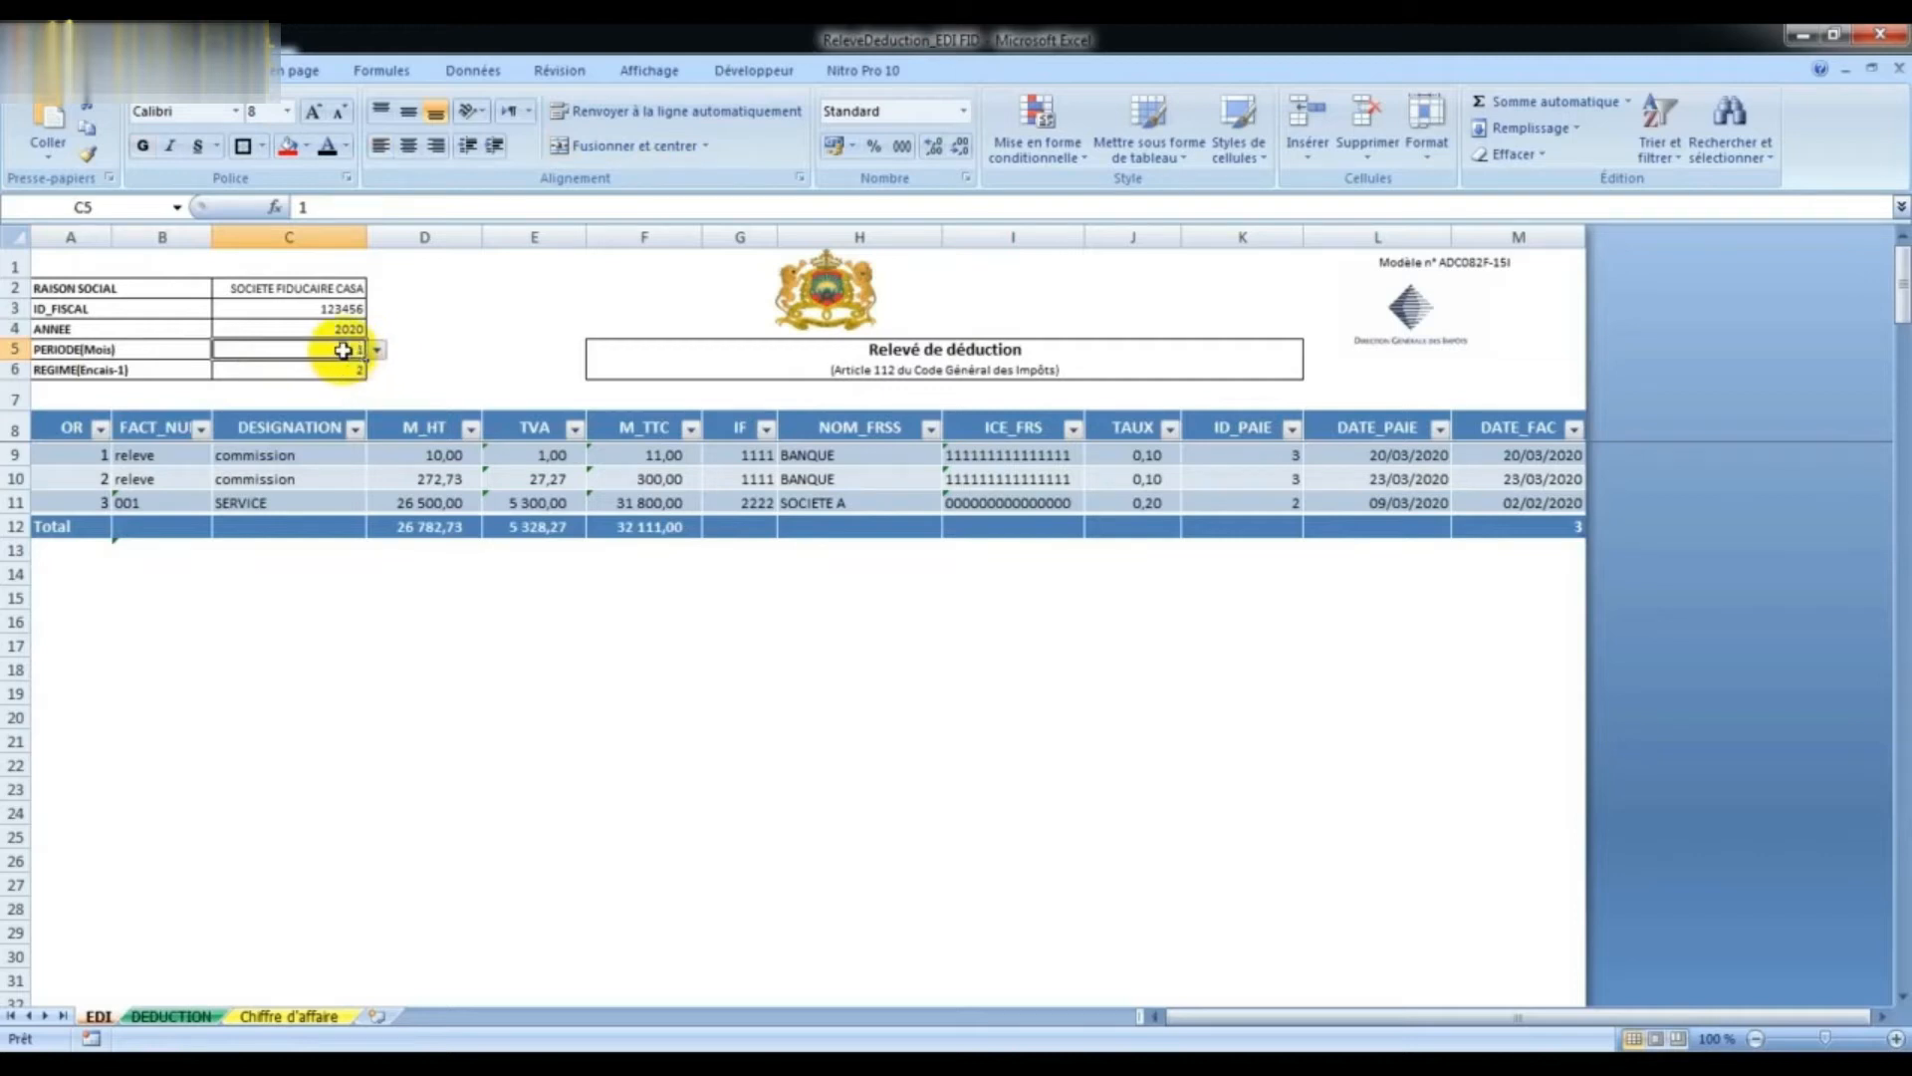
click(124, 370)
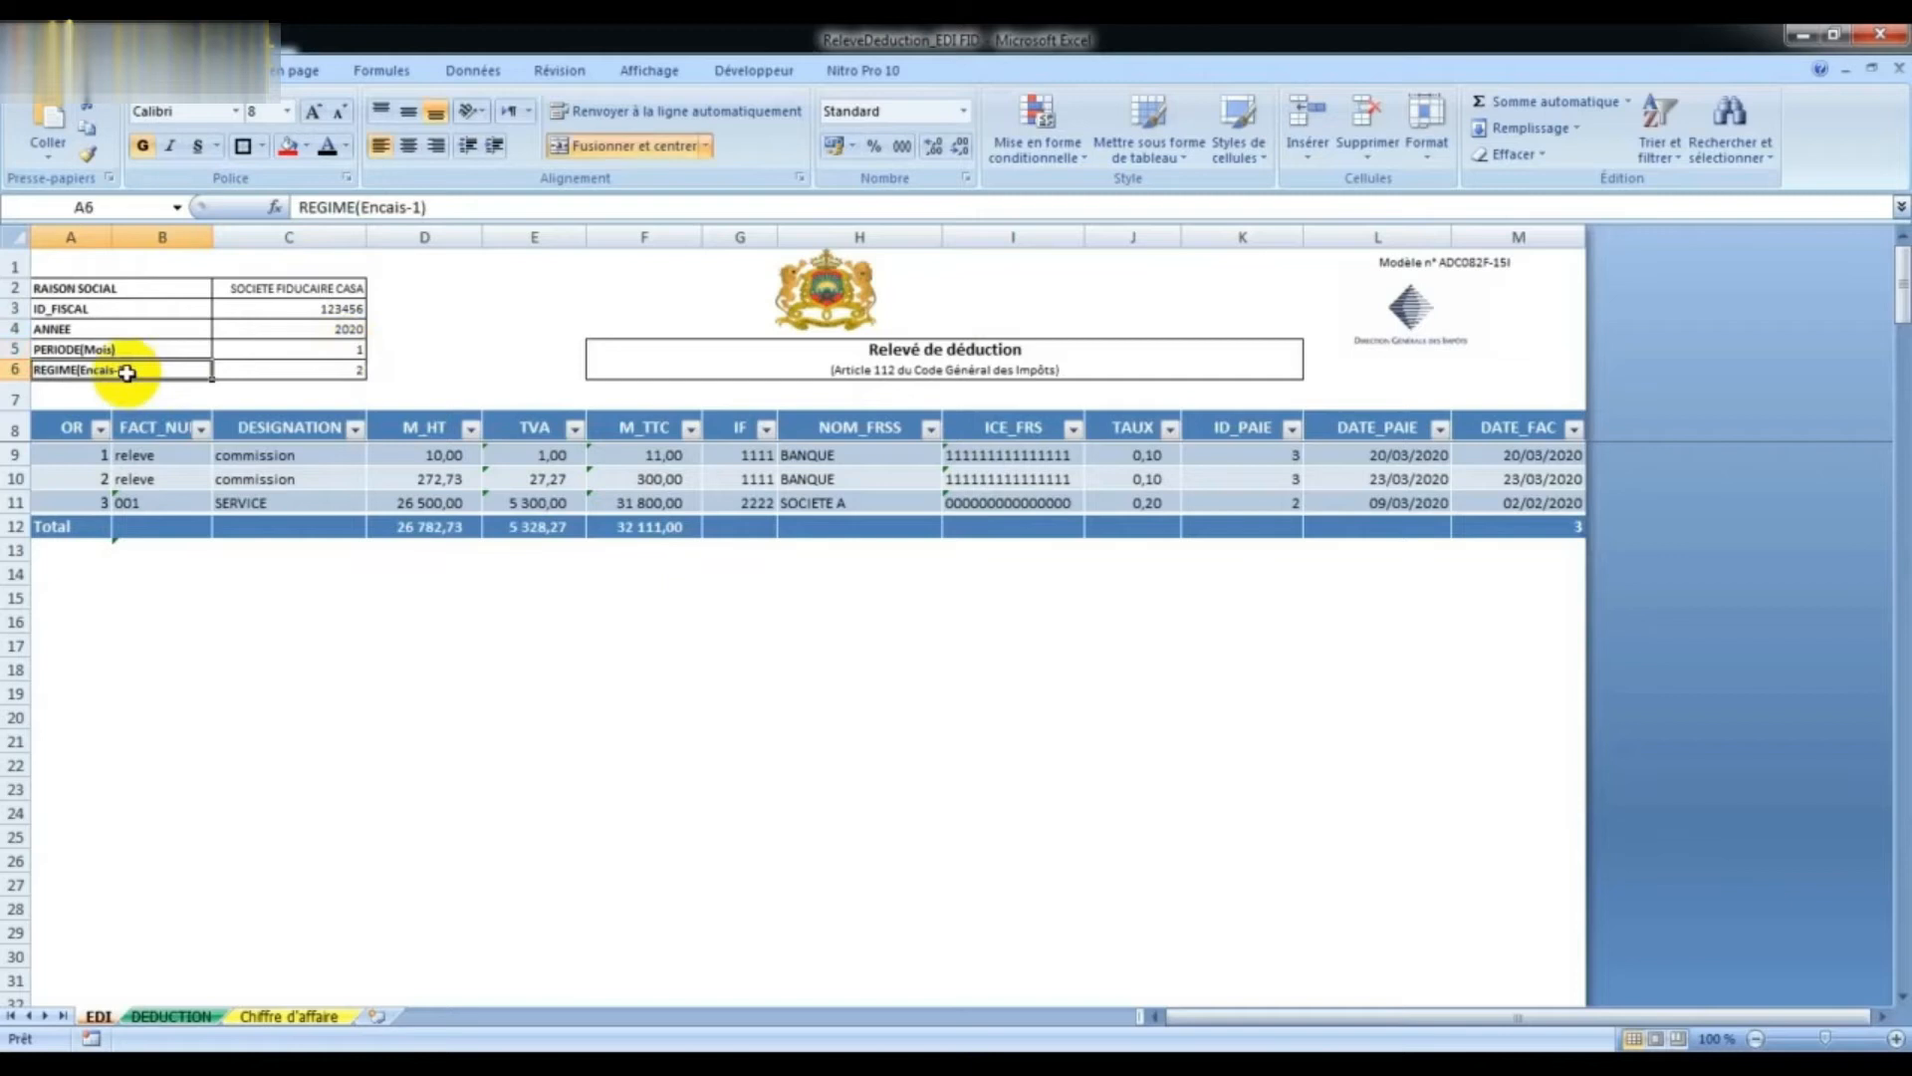
click(288, 370)
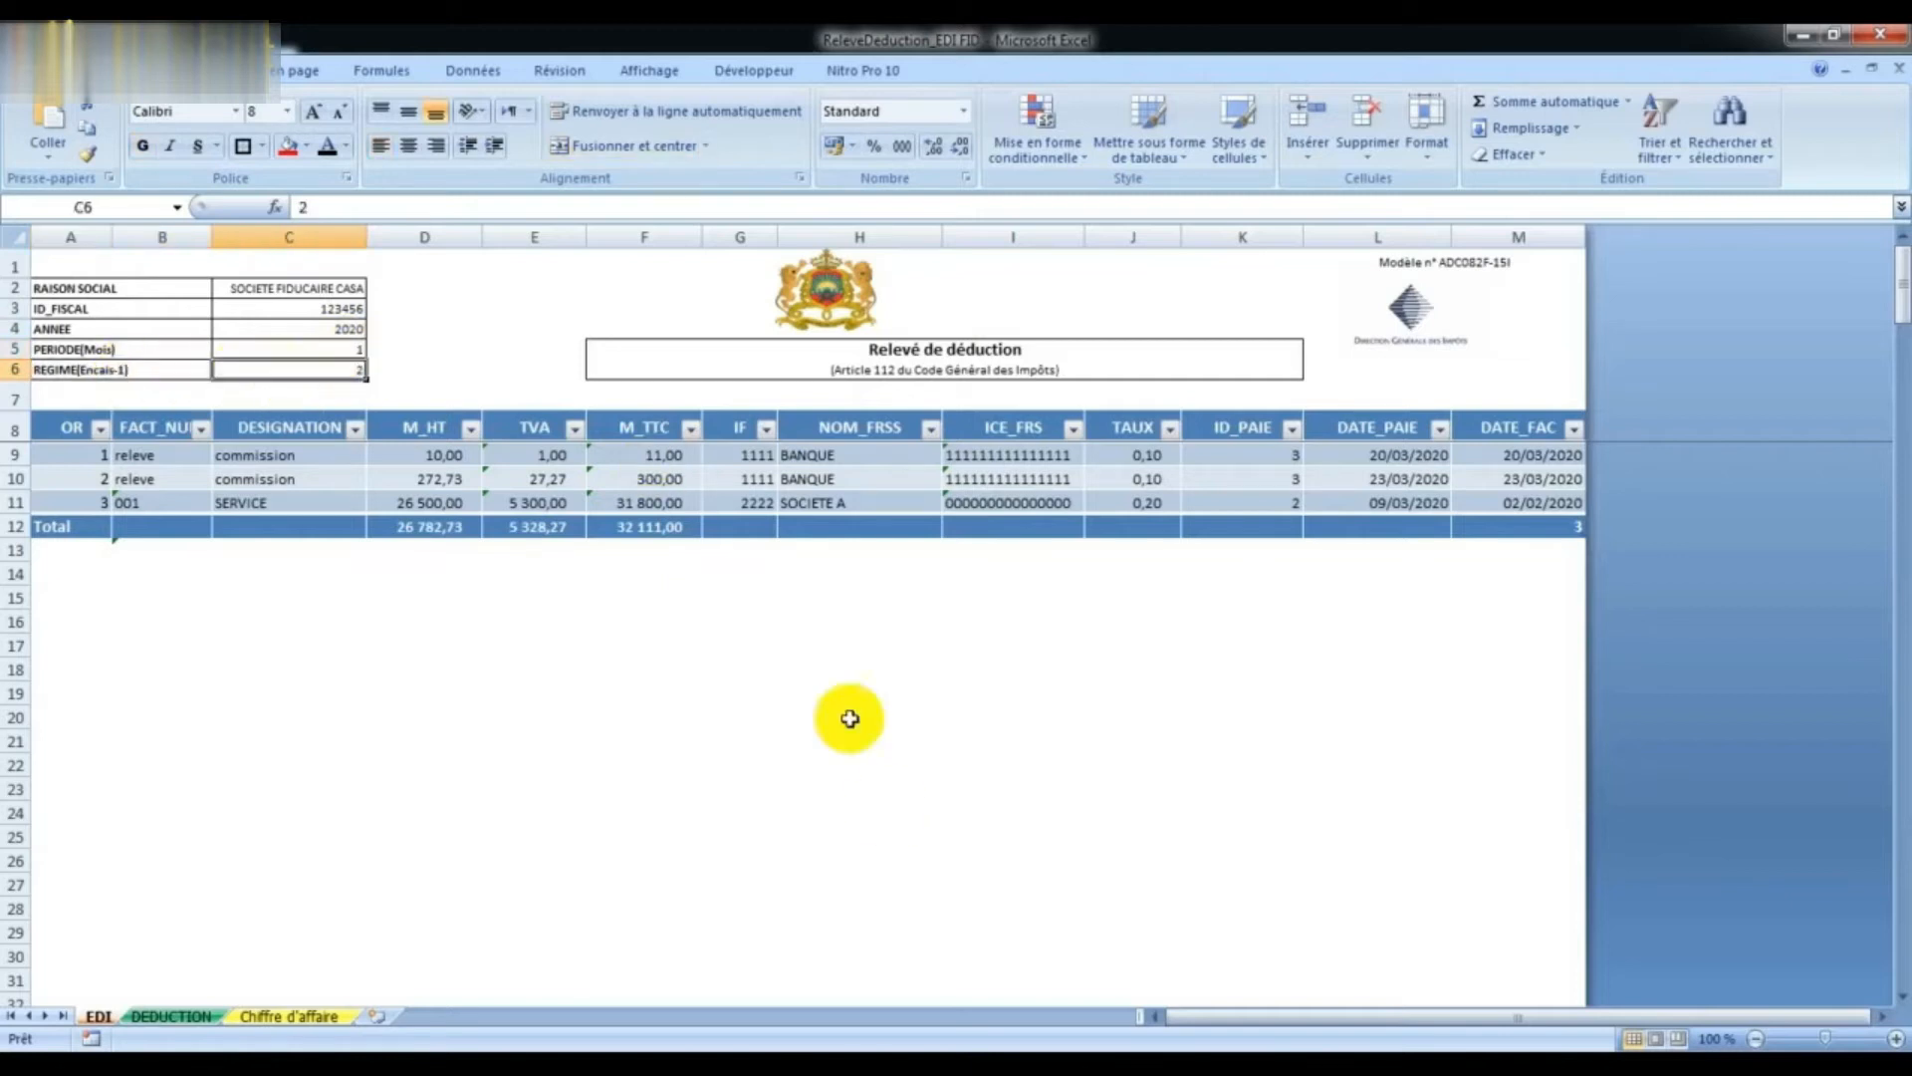
click(794, 1060)
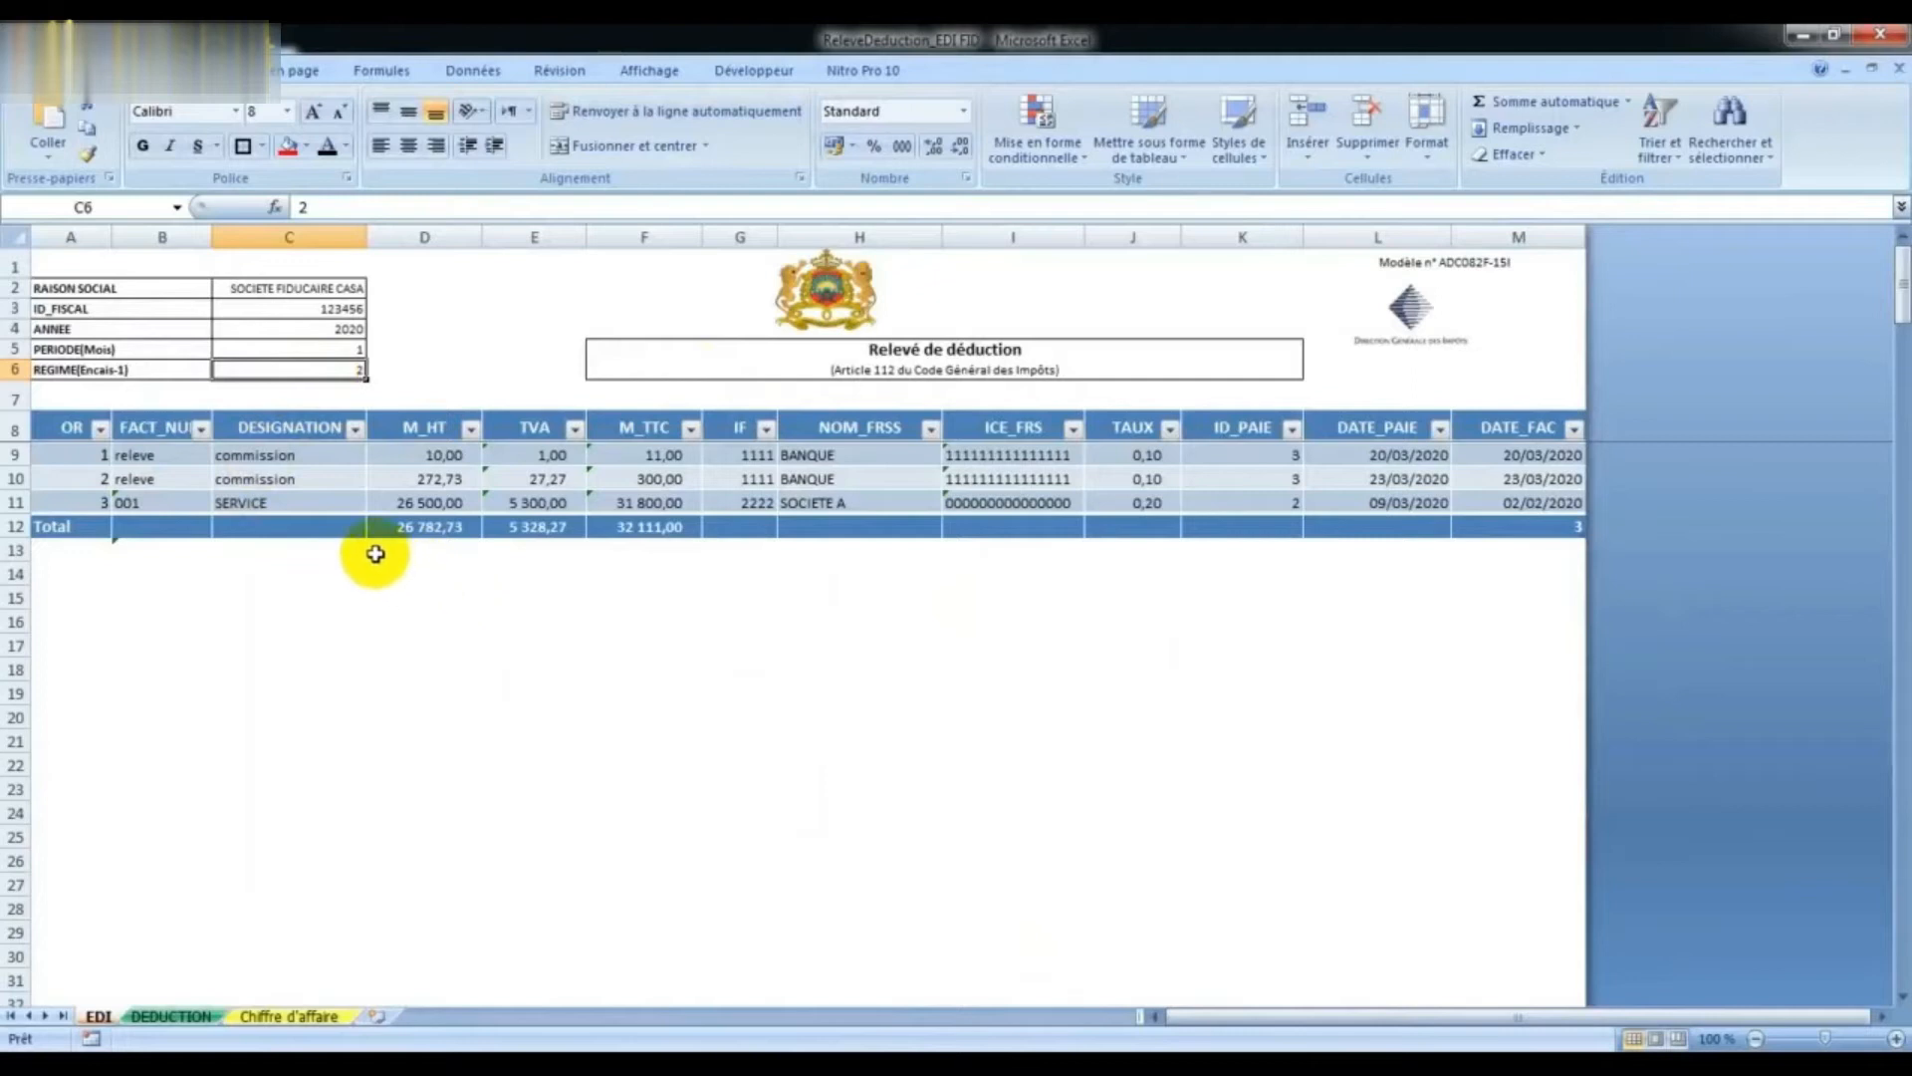
Step: Examine the order number and invoice number of the first deduction row, and compare them with the RELEVE bank statement
click(67, 429)
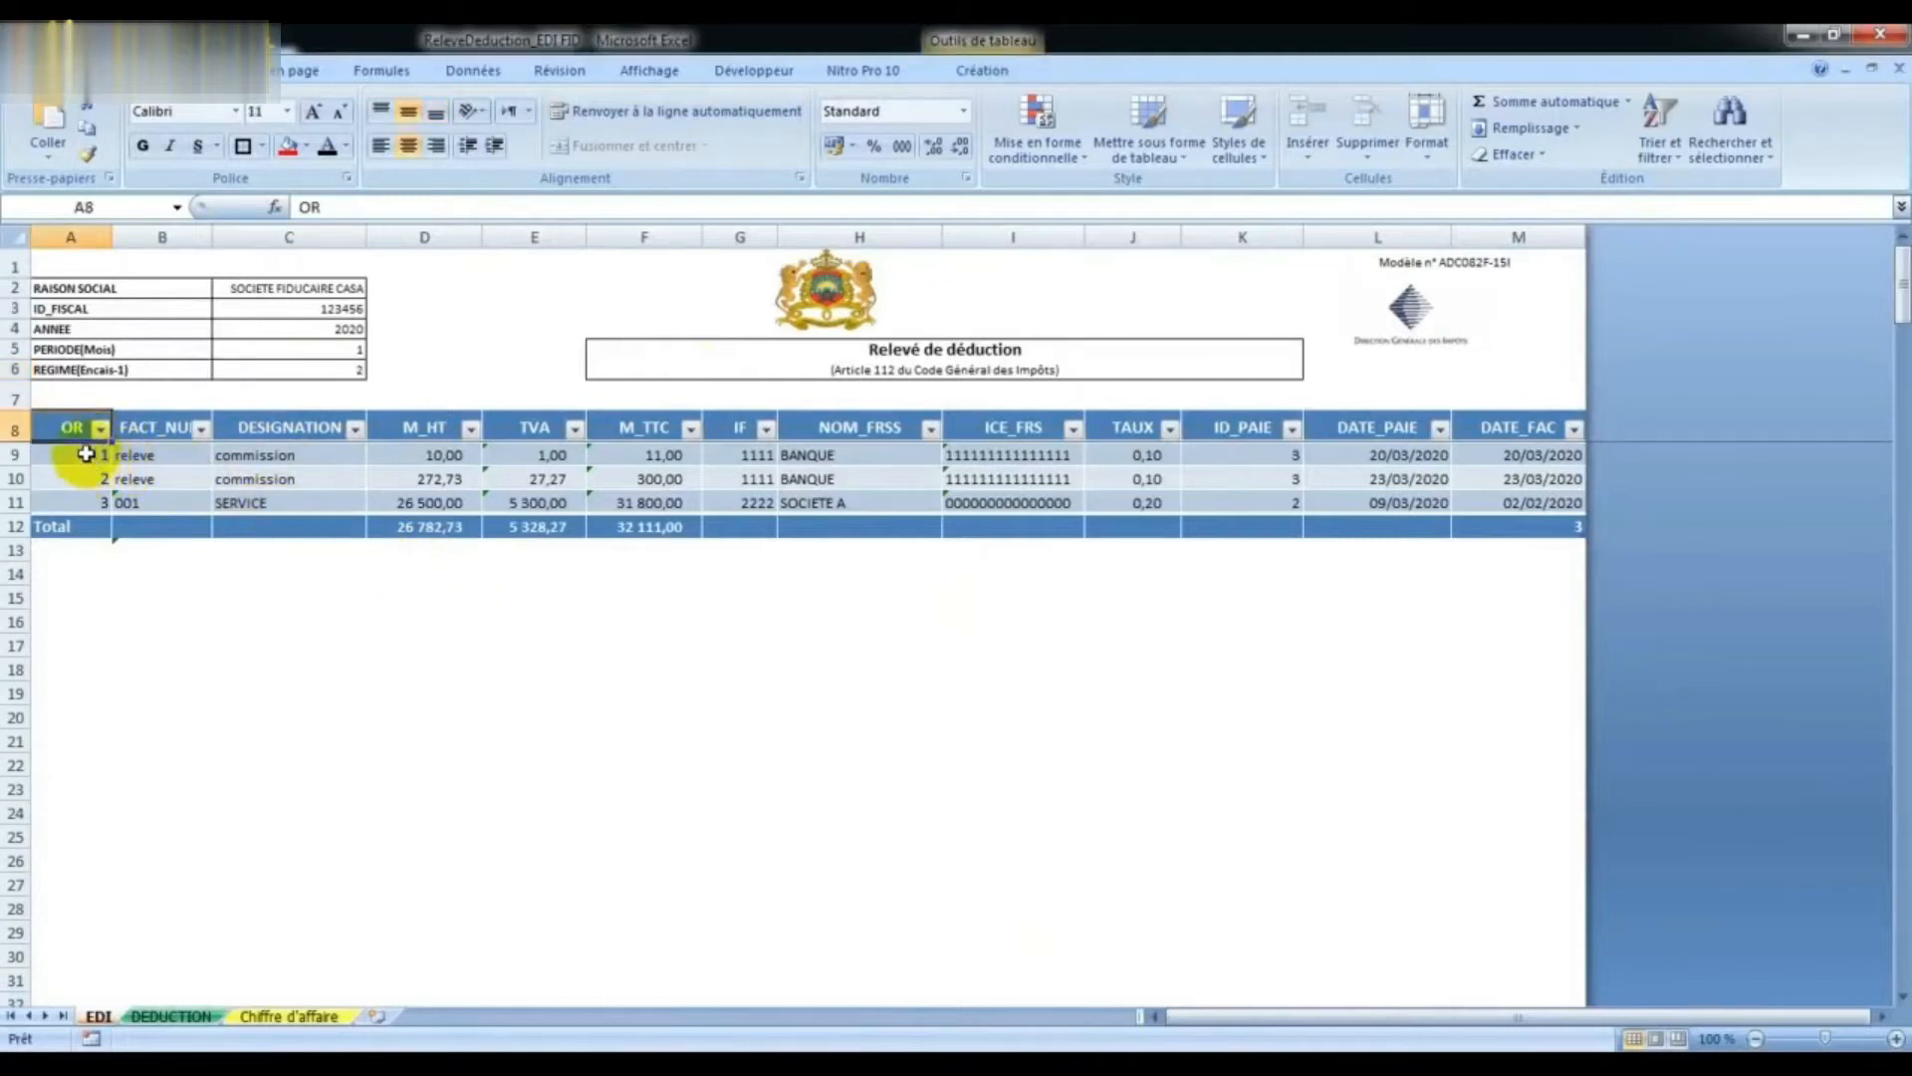
click(77, 453)
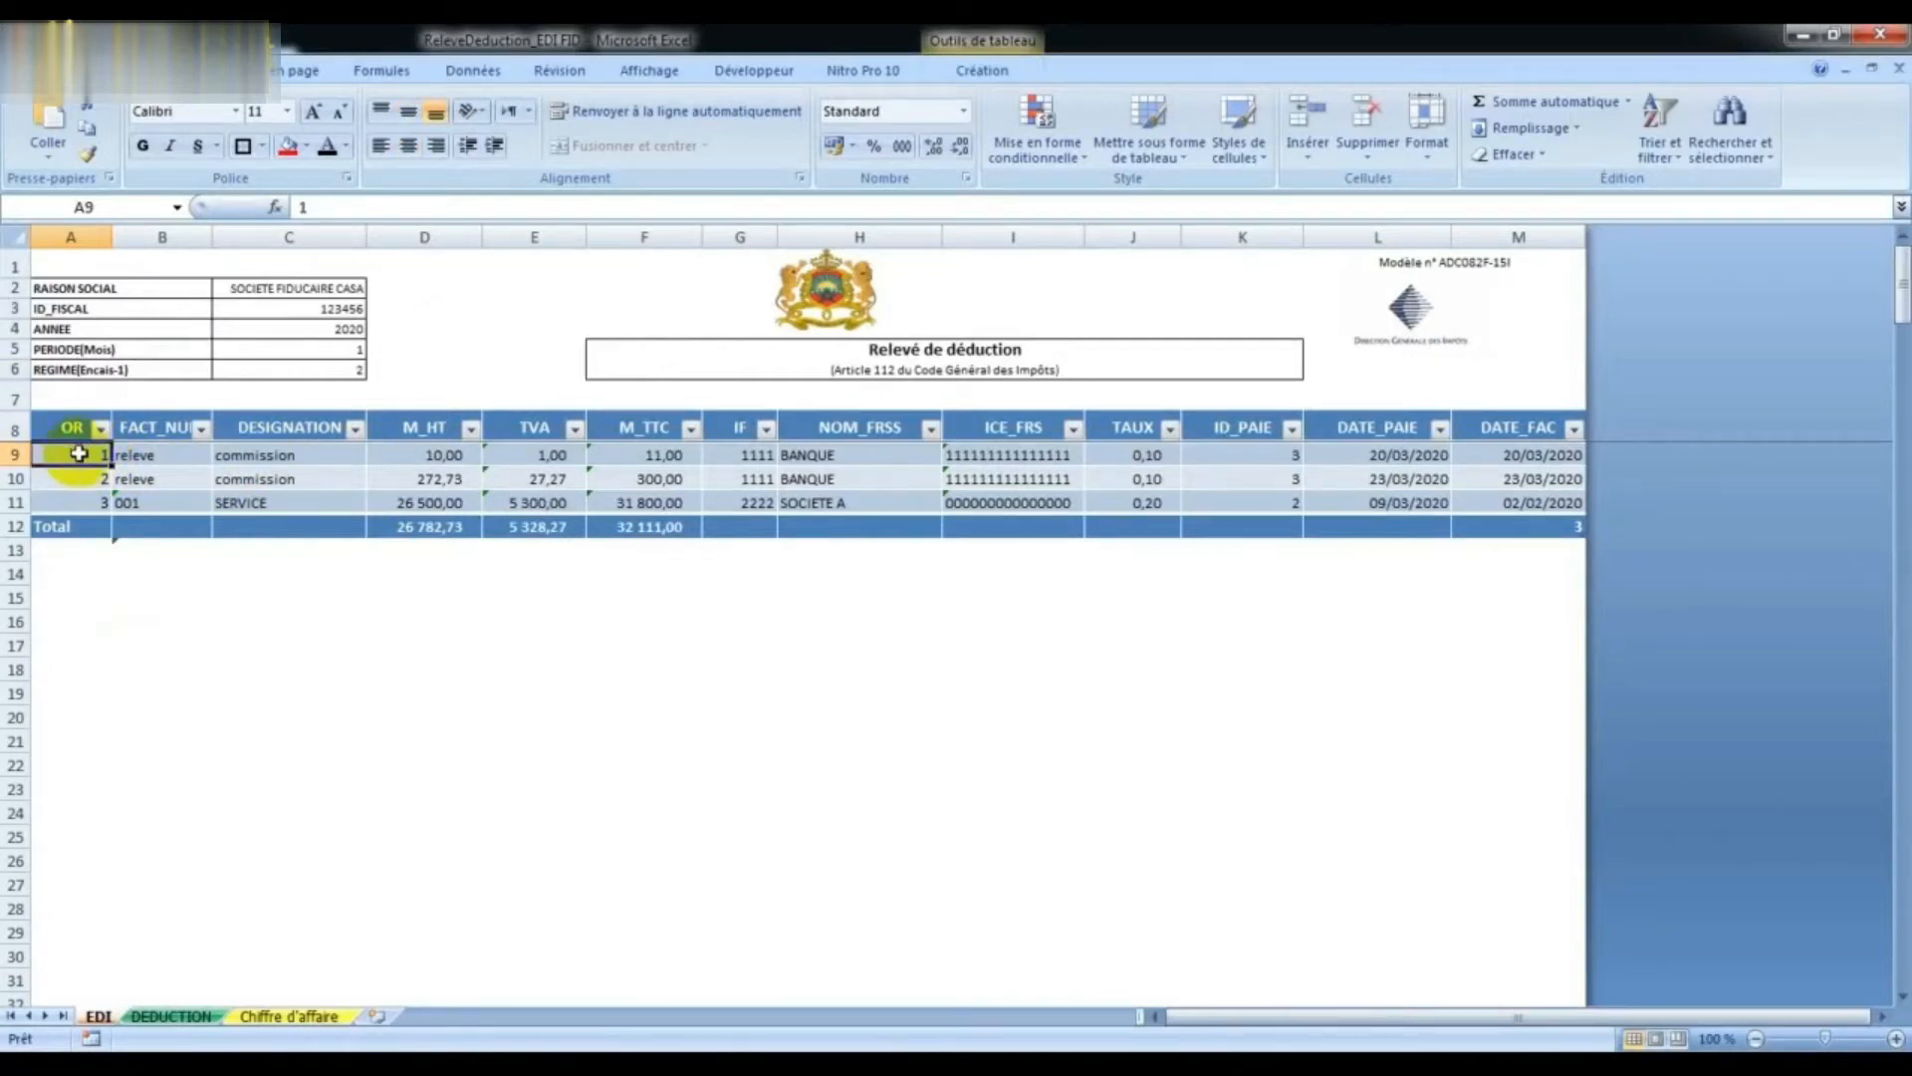
click(137, 456)
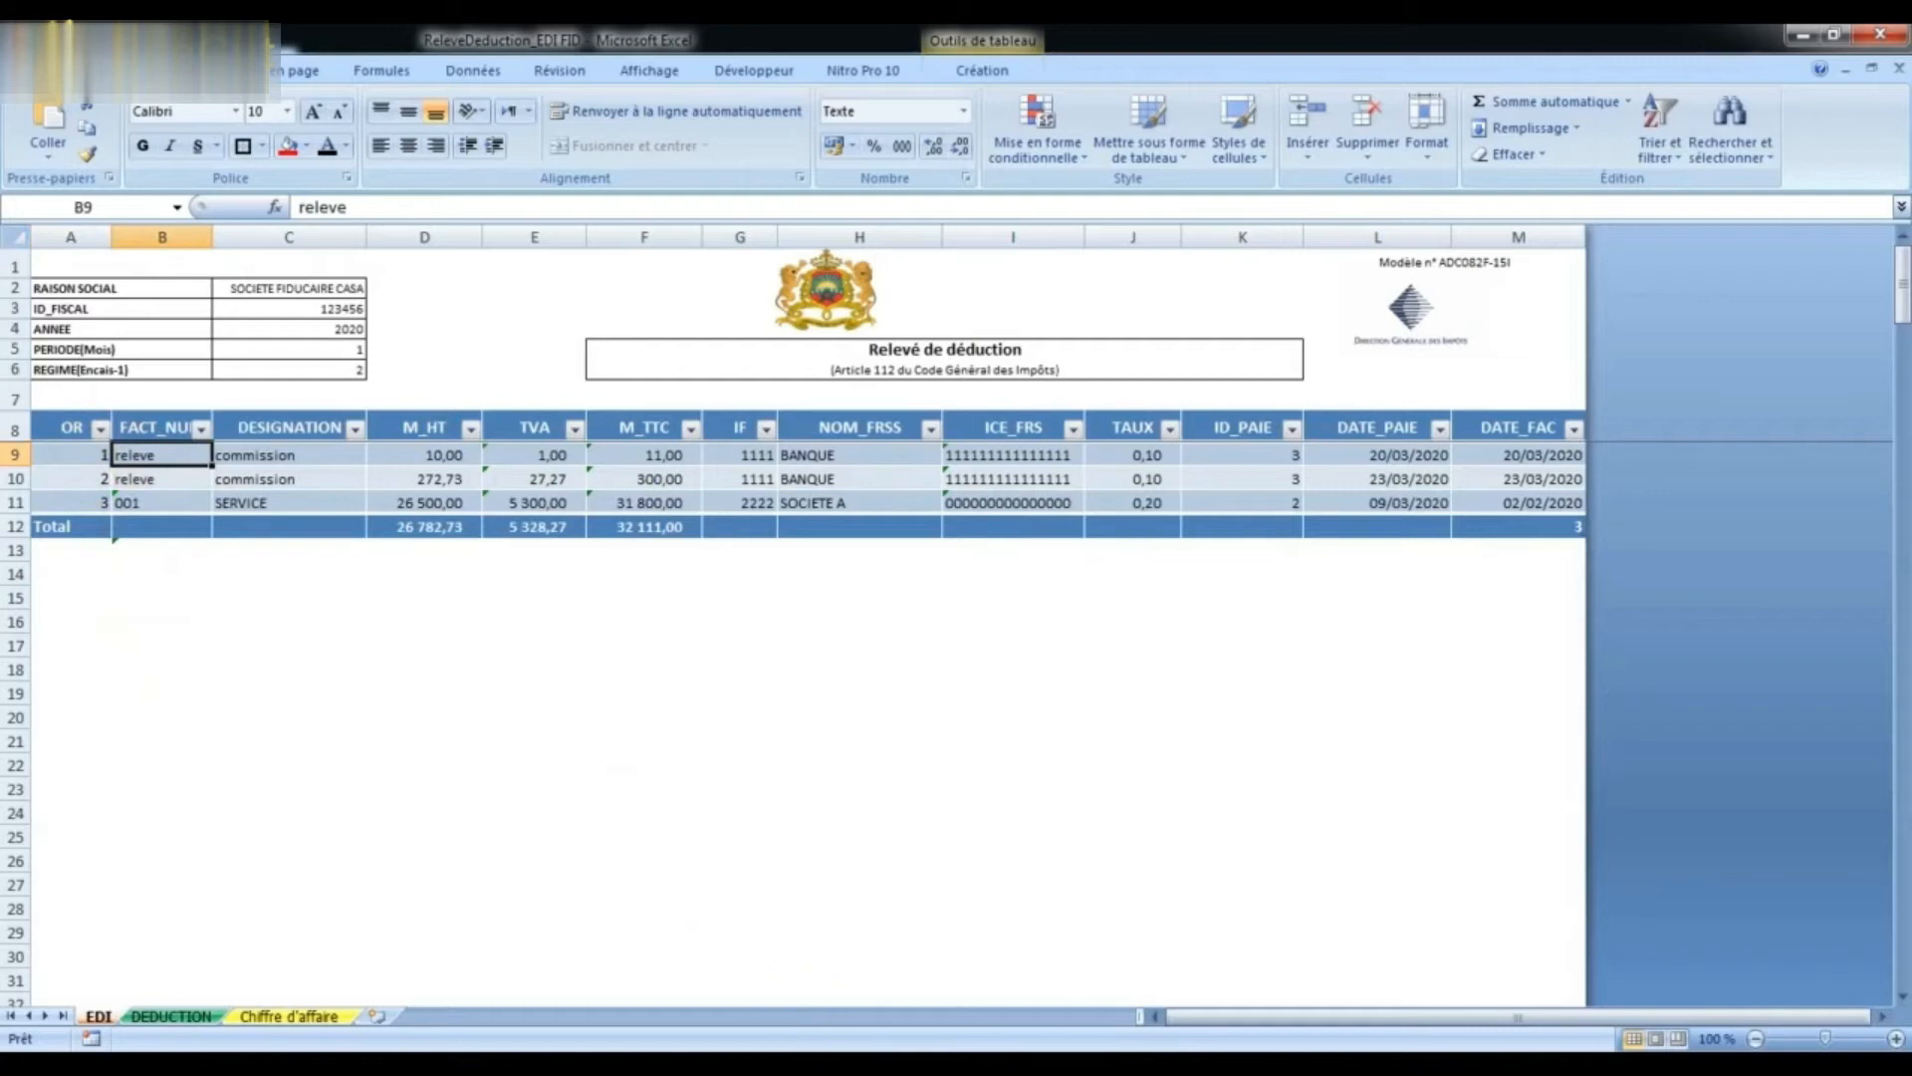
mouse_move(439, 883)
click(304, 904)
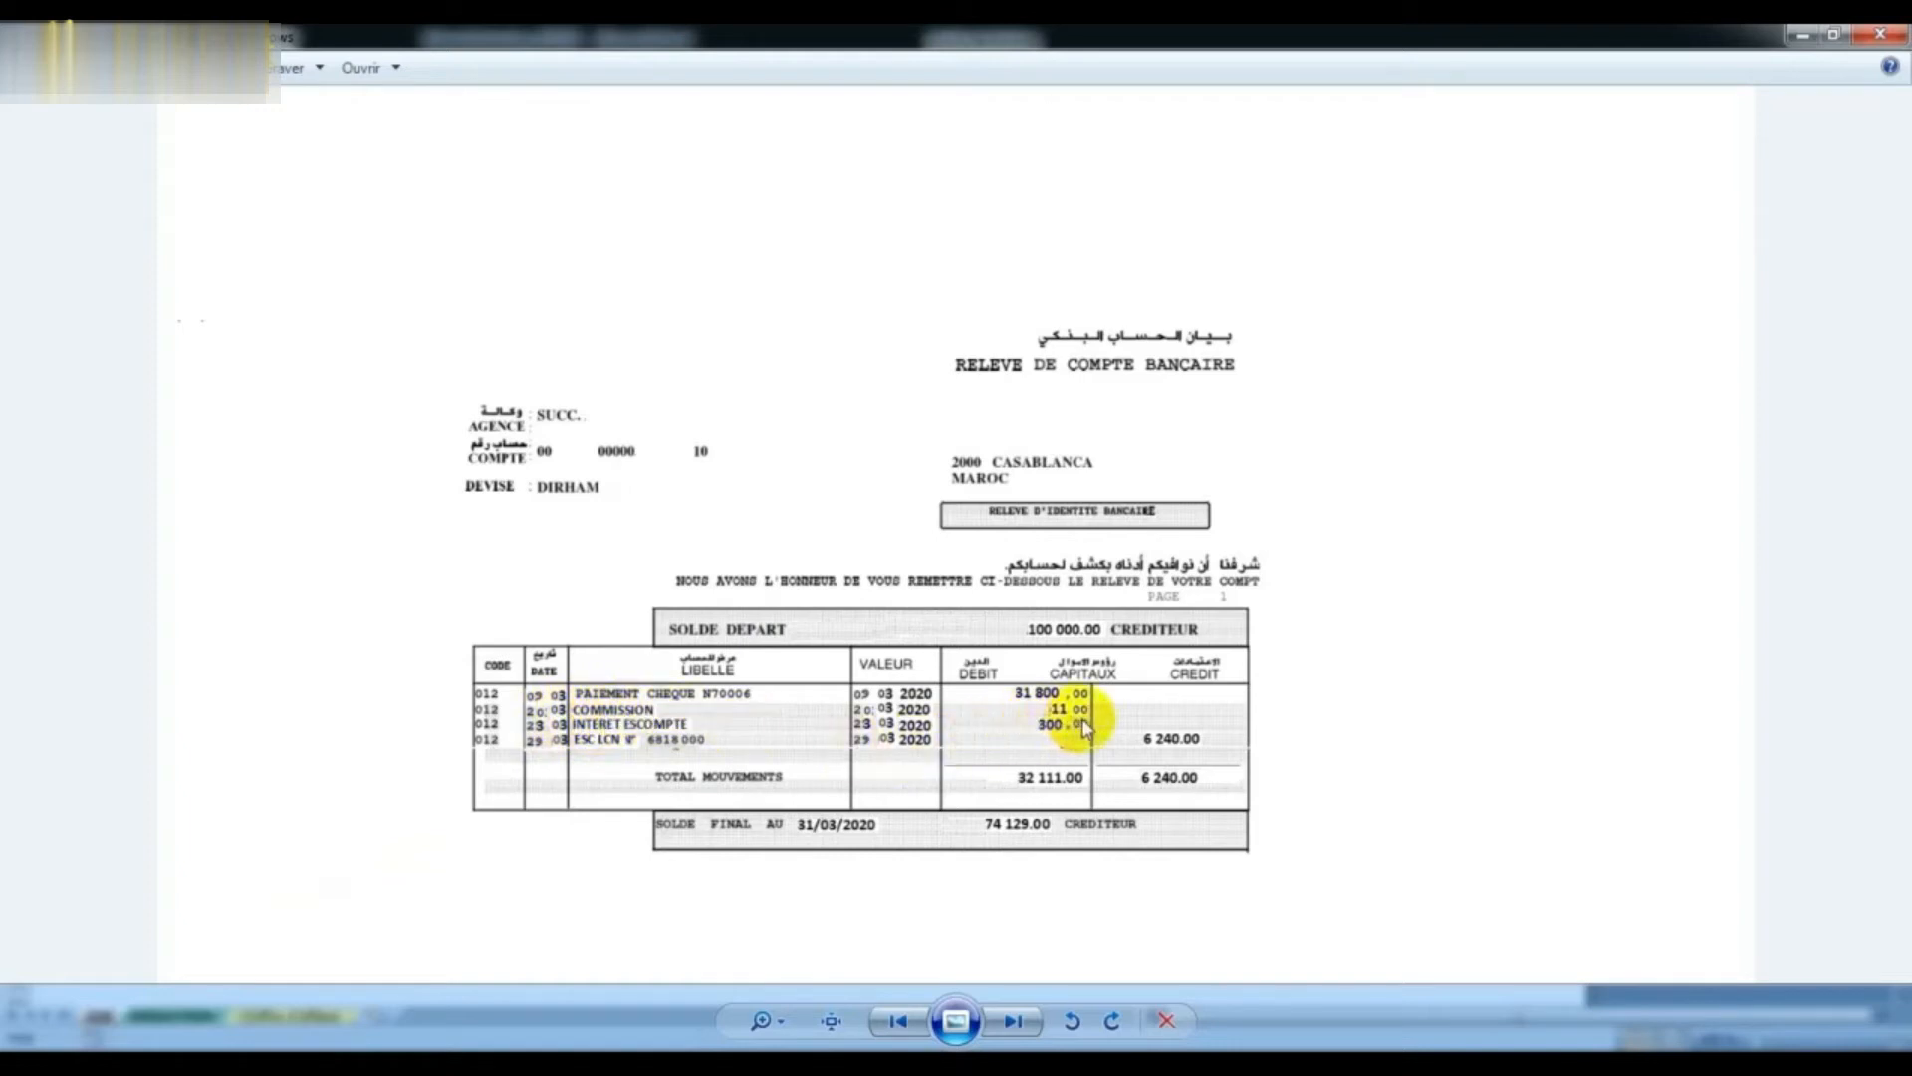
click(896, 1064)
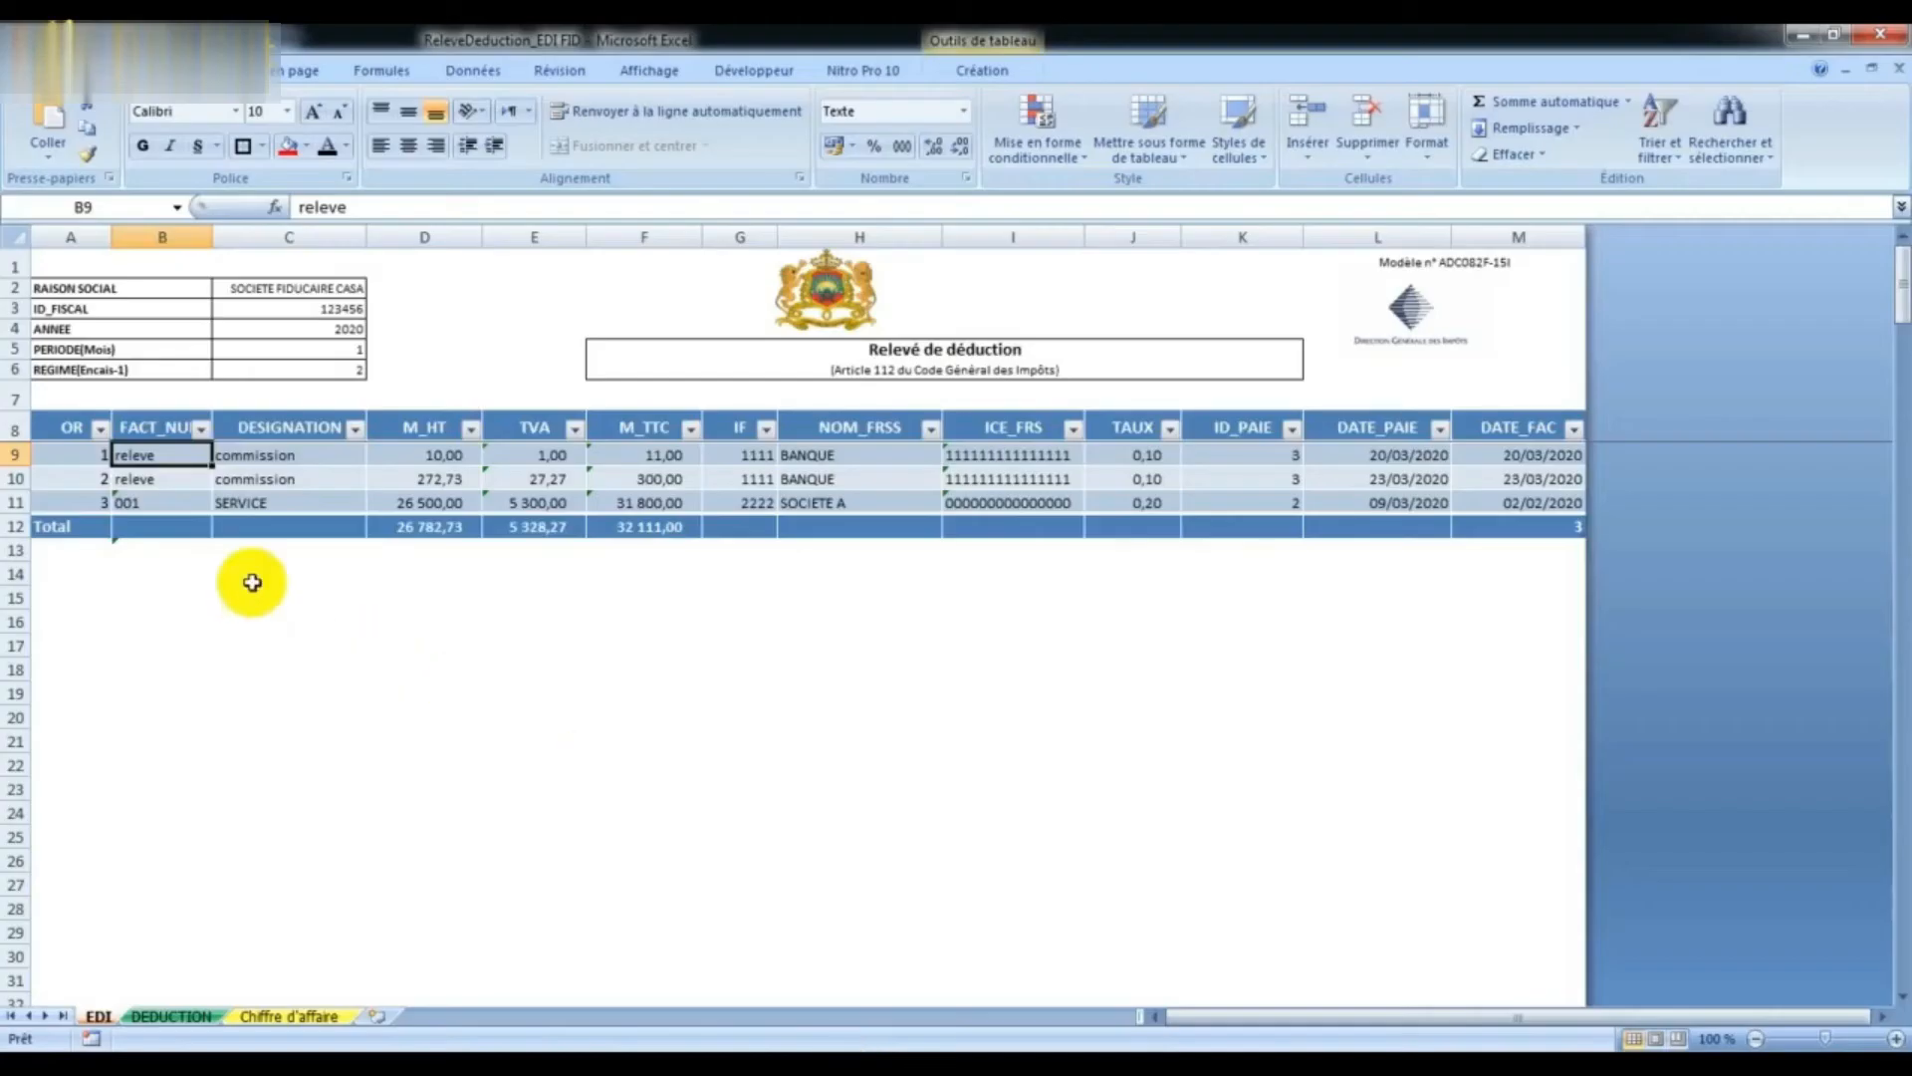
Step: Examine the first deduction row's designation, M_HT, TVA, M_TTC and IF cells in the EDI sheet
click(66, 461)
click(177, 455)
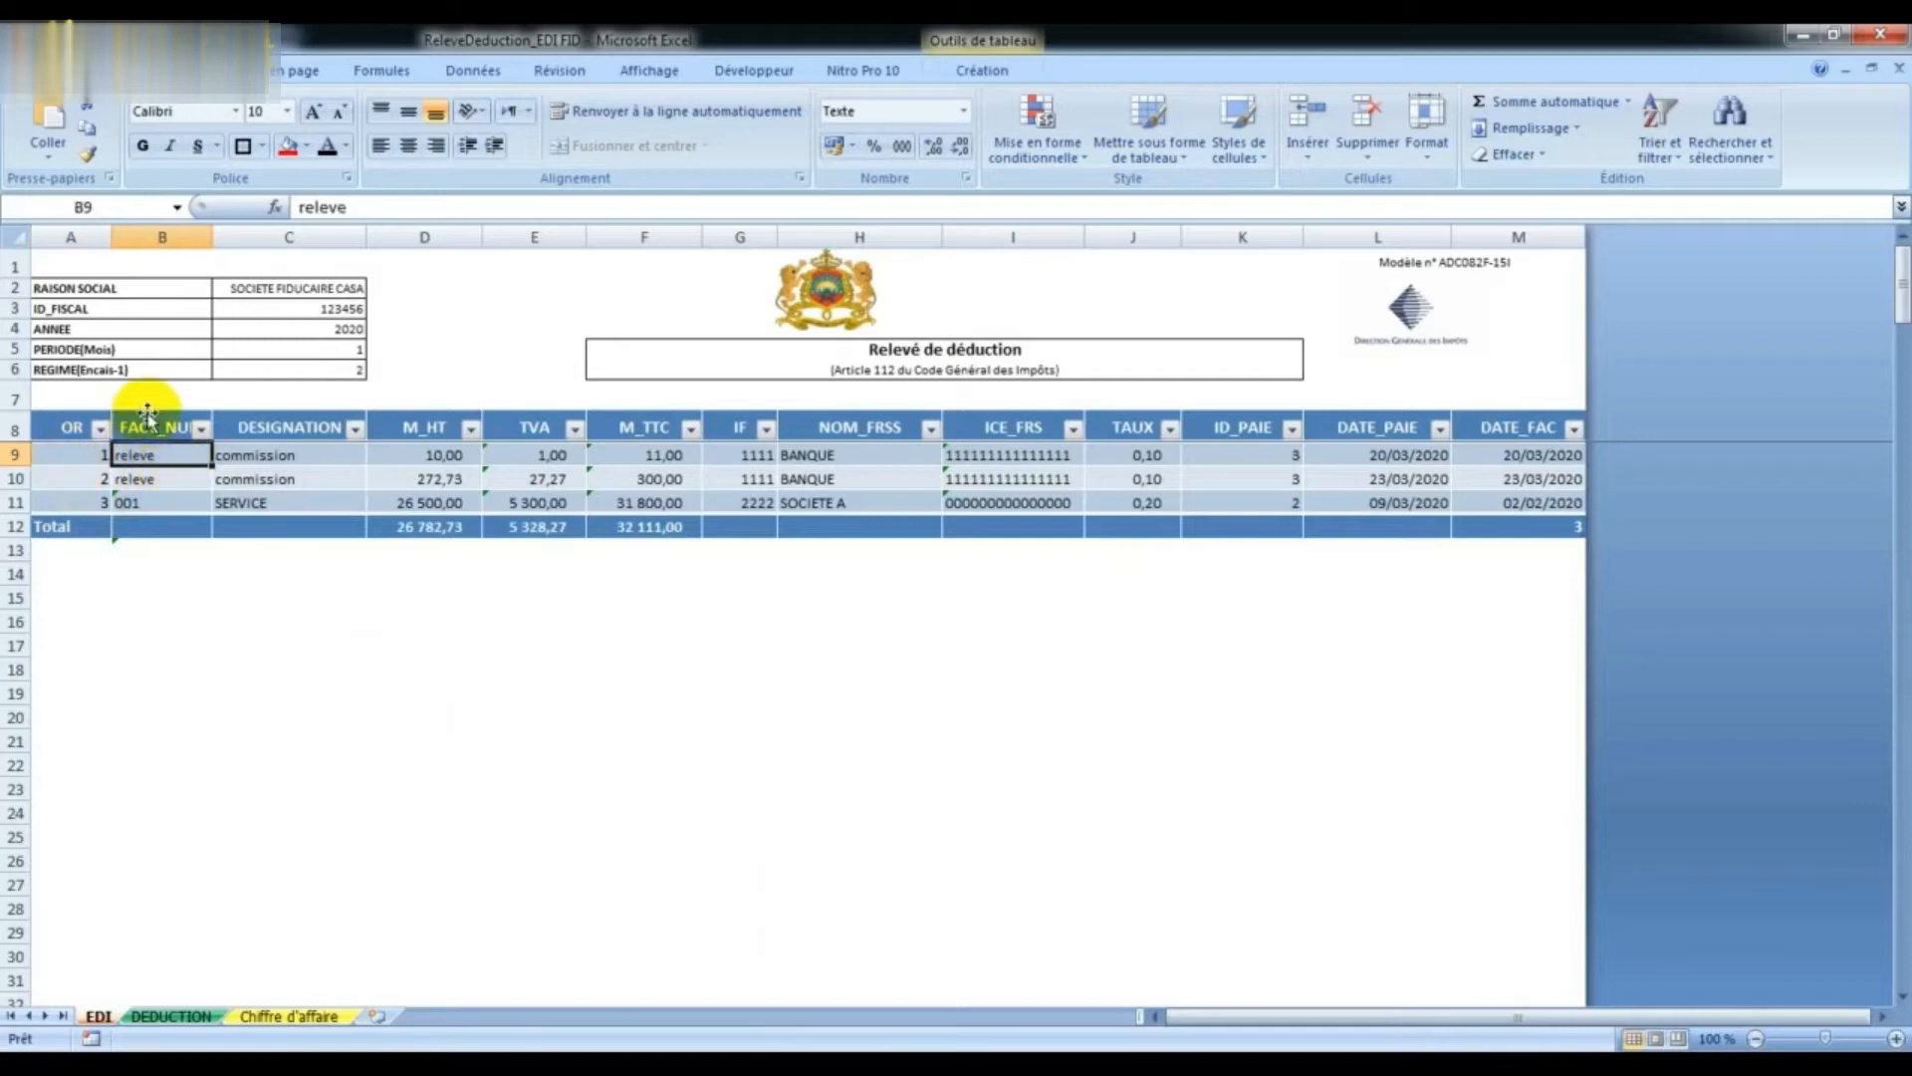
click(148, 426)
click(156, 456)
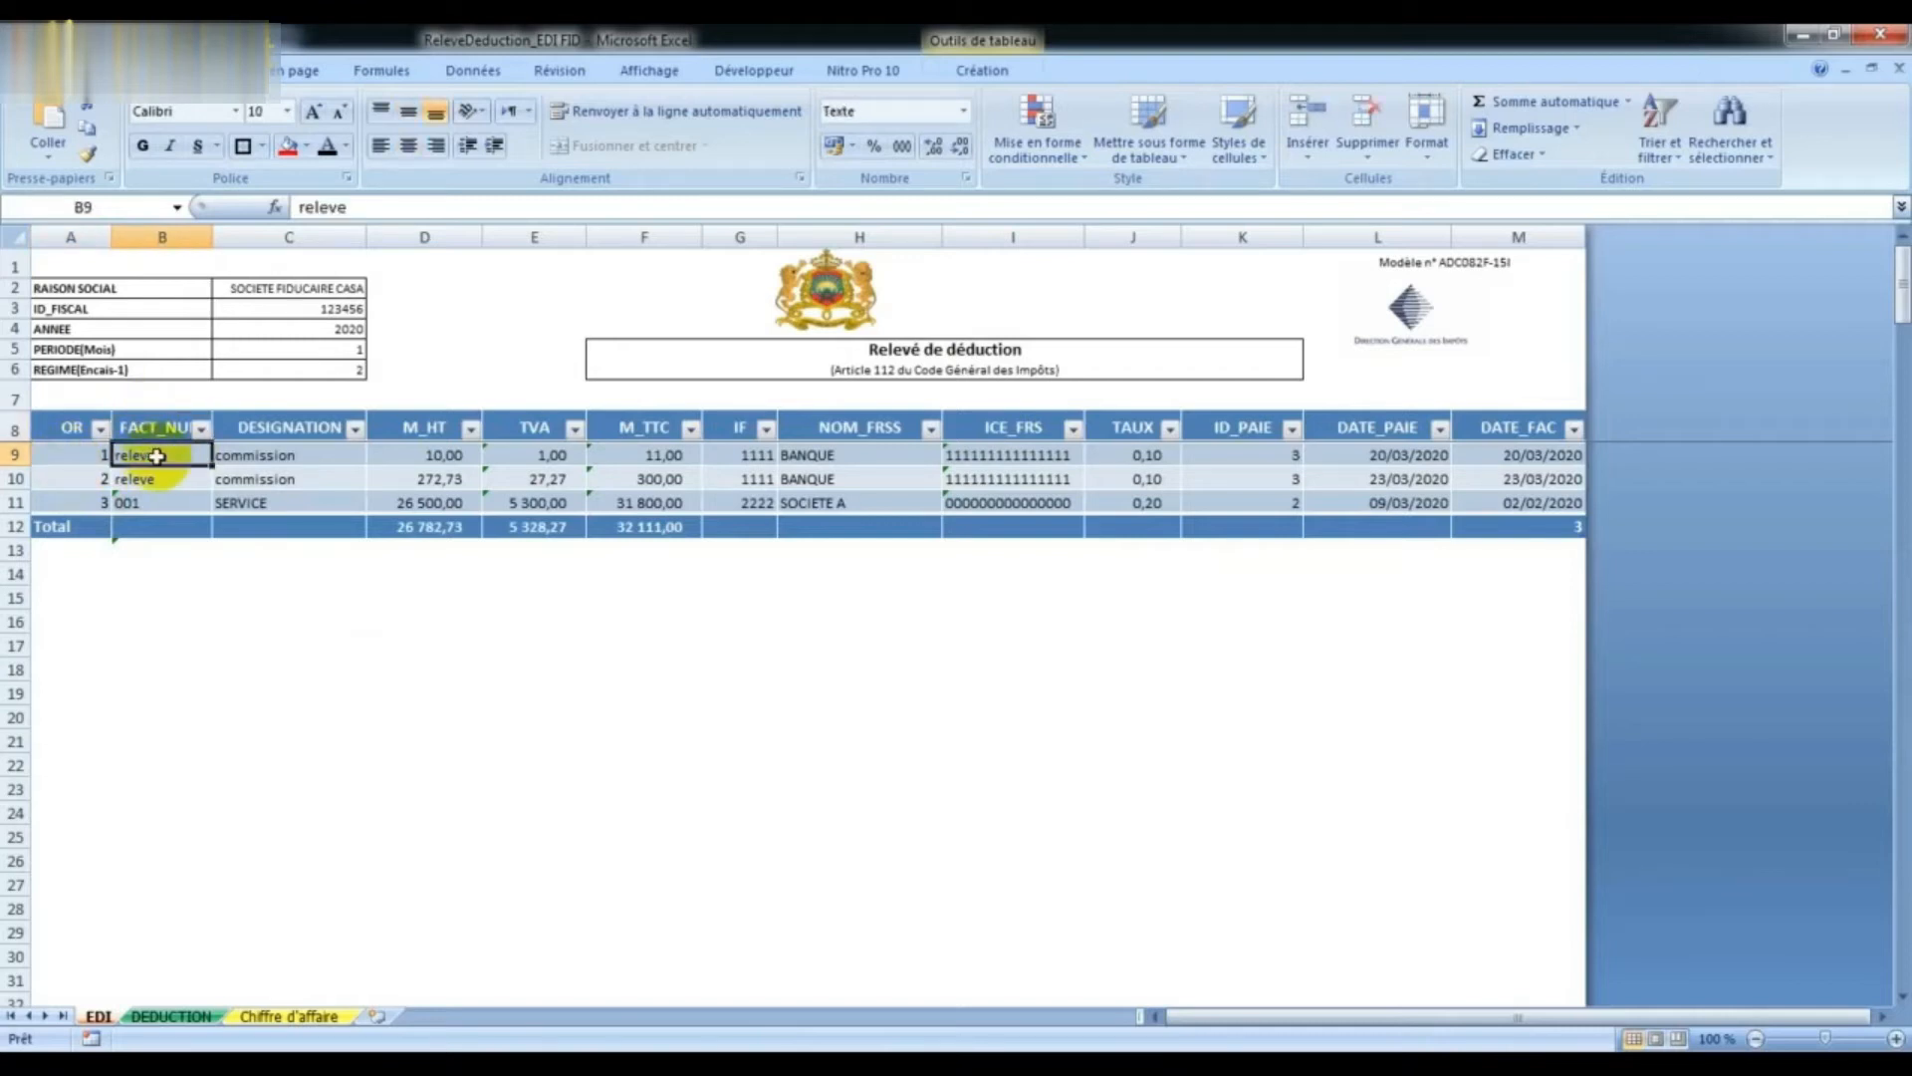
click(316, 461)
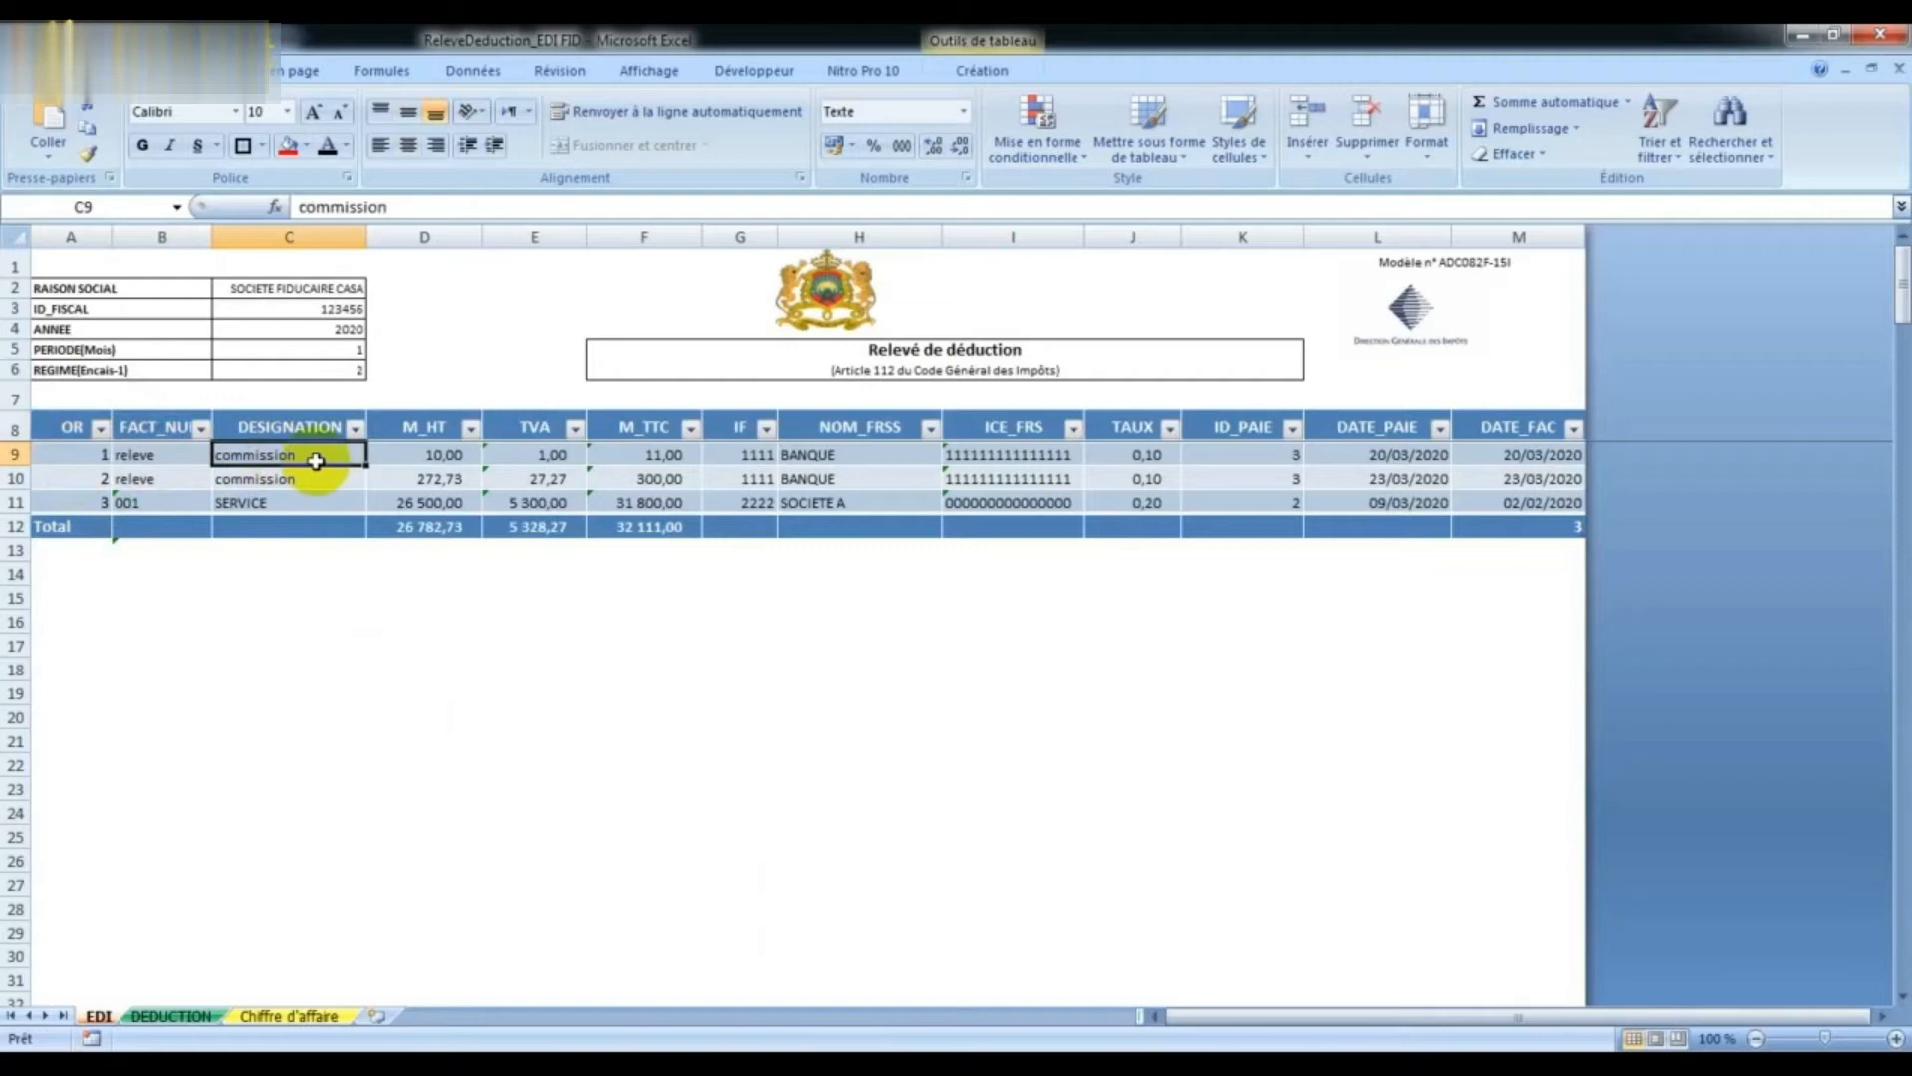
click(426, 426)
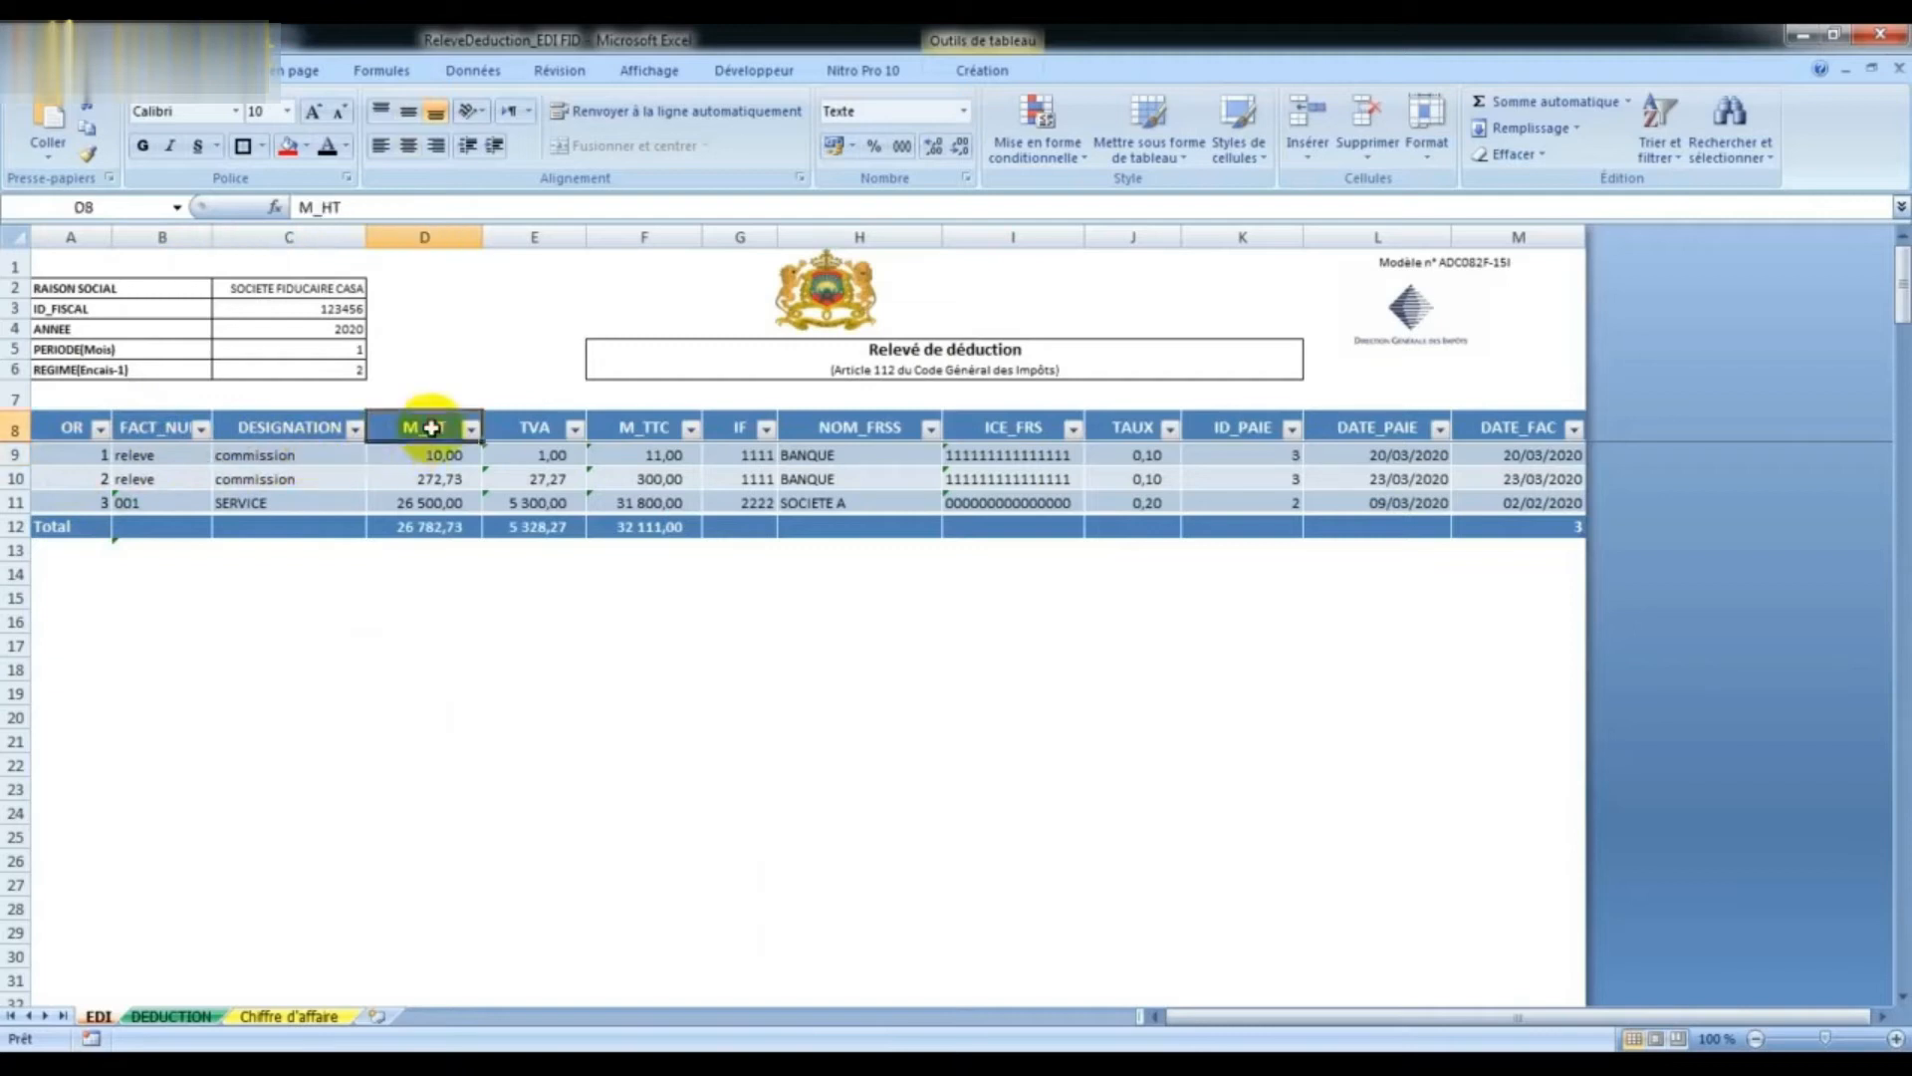
click(434, 454)
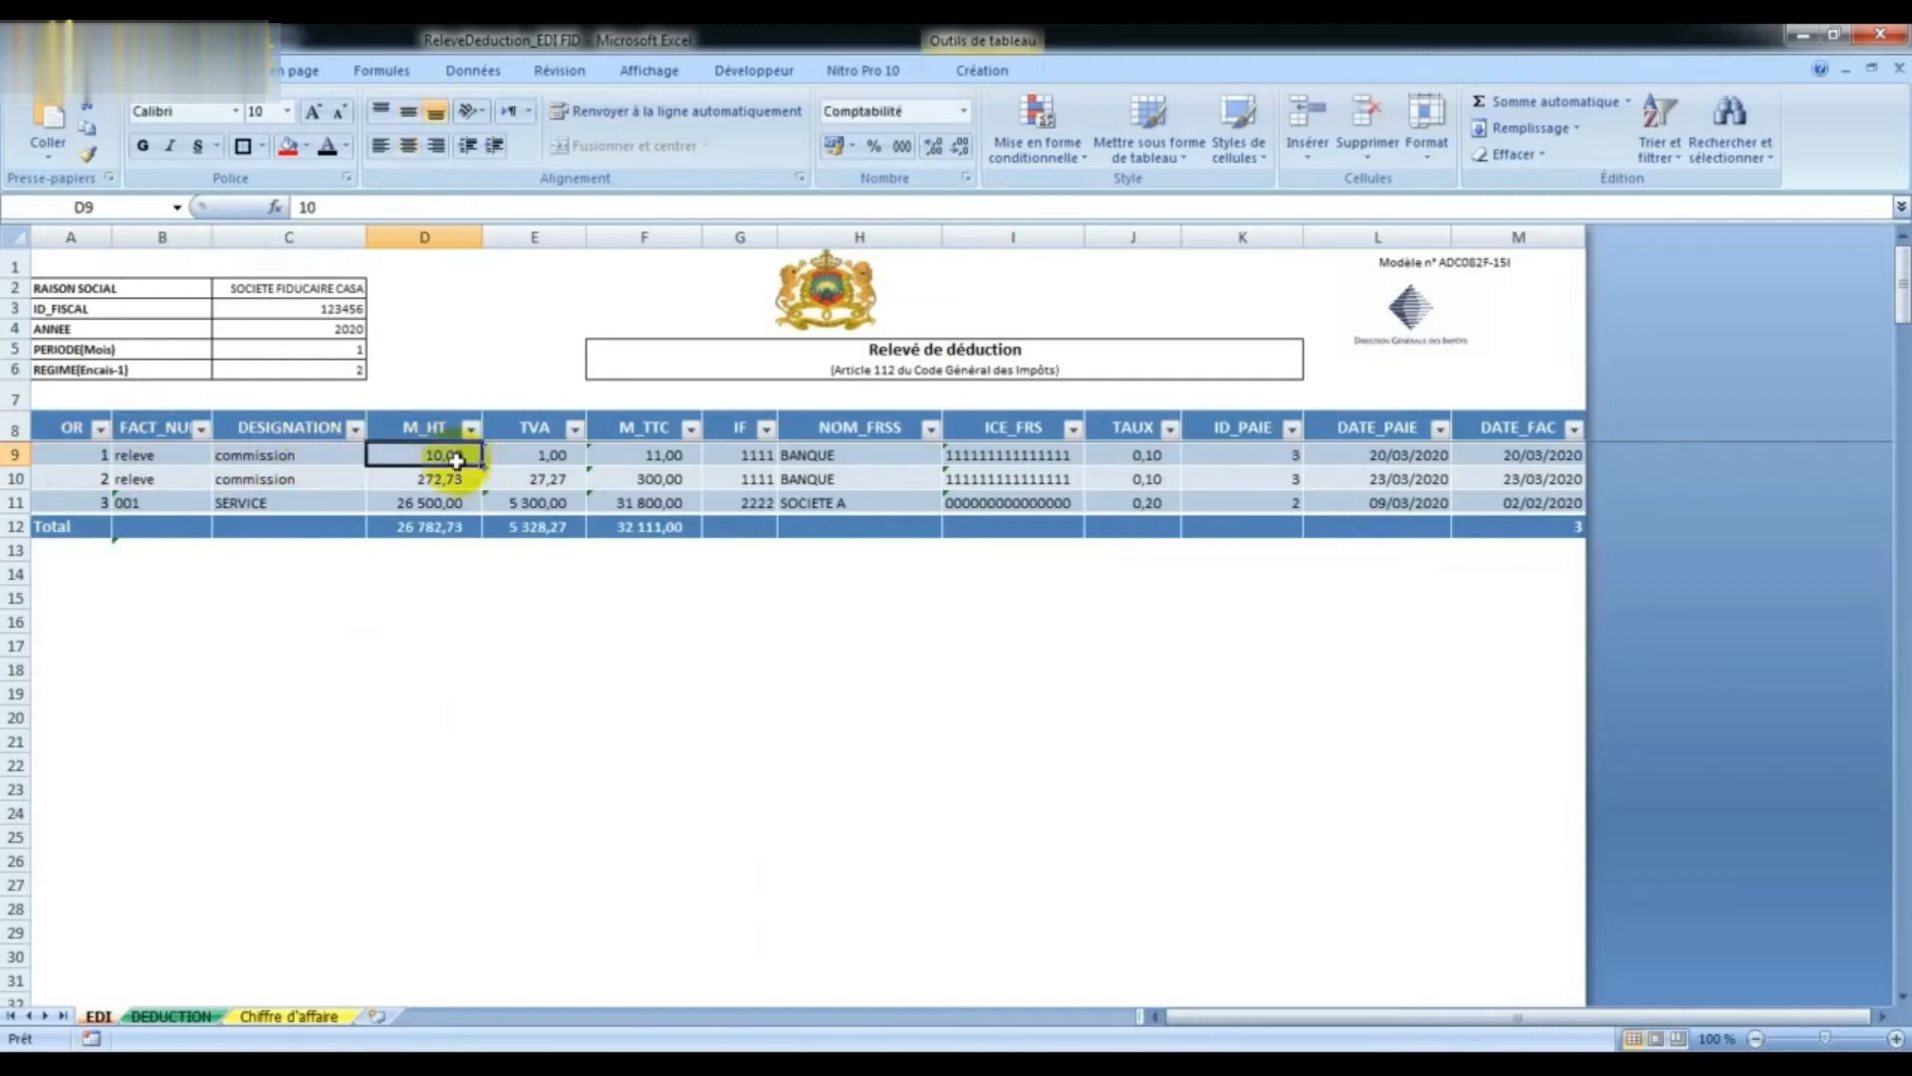
click(648, 455)
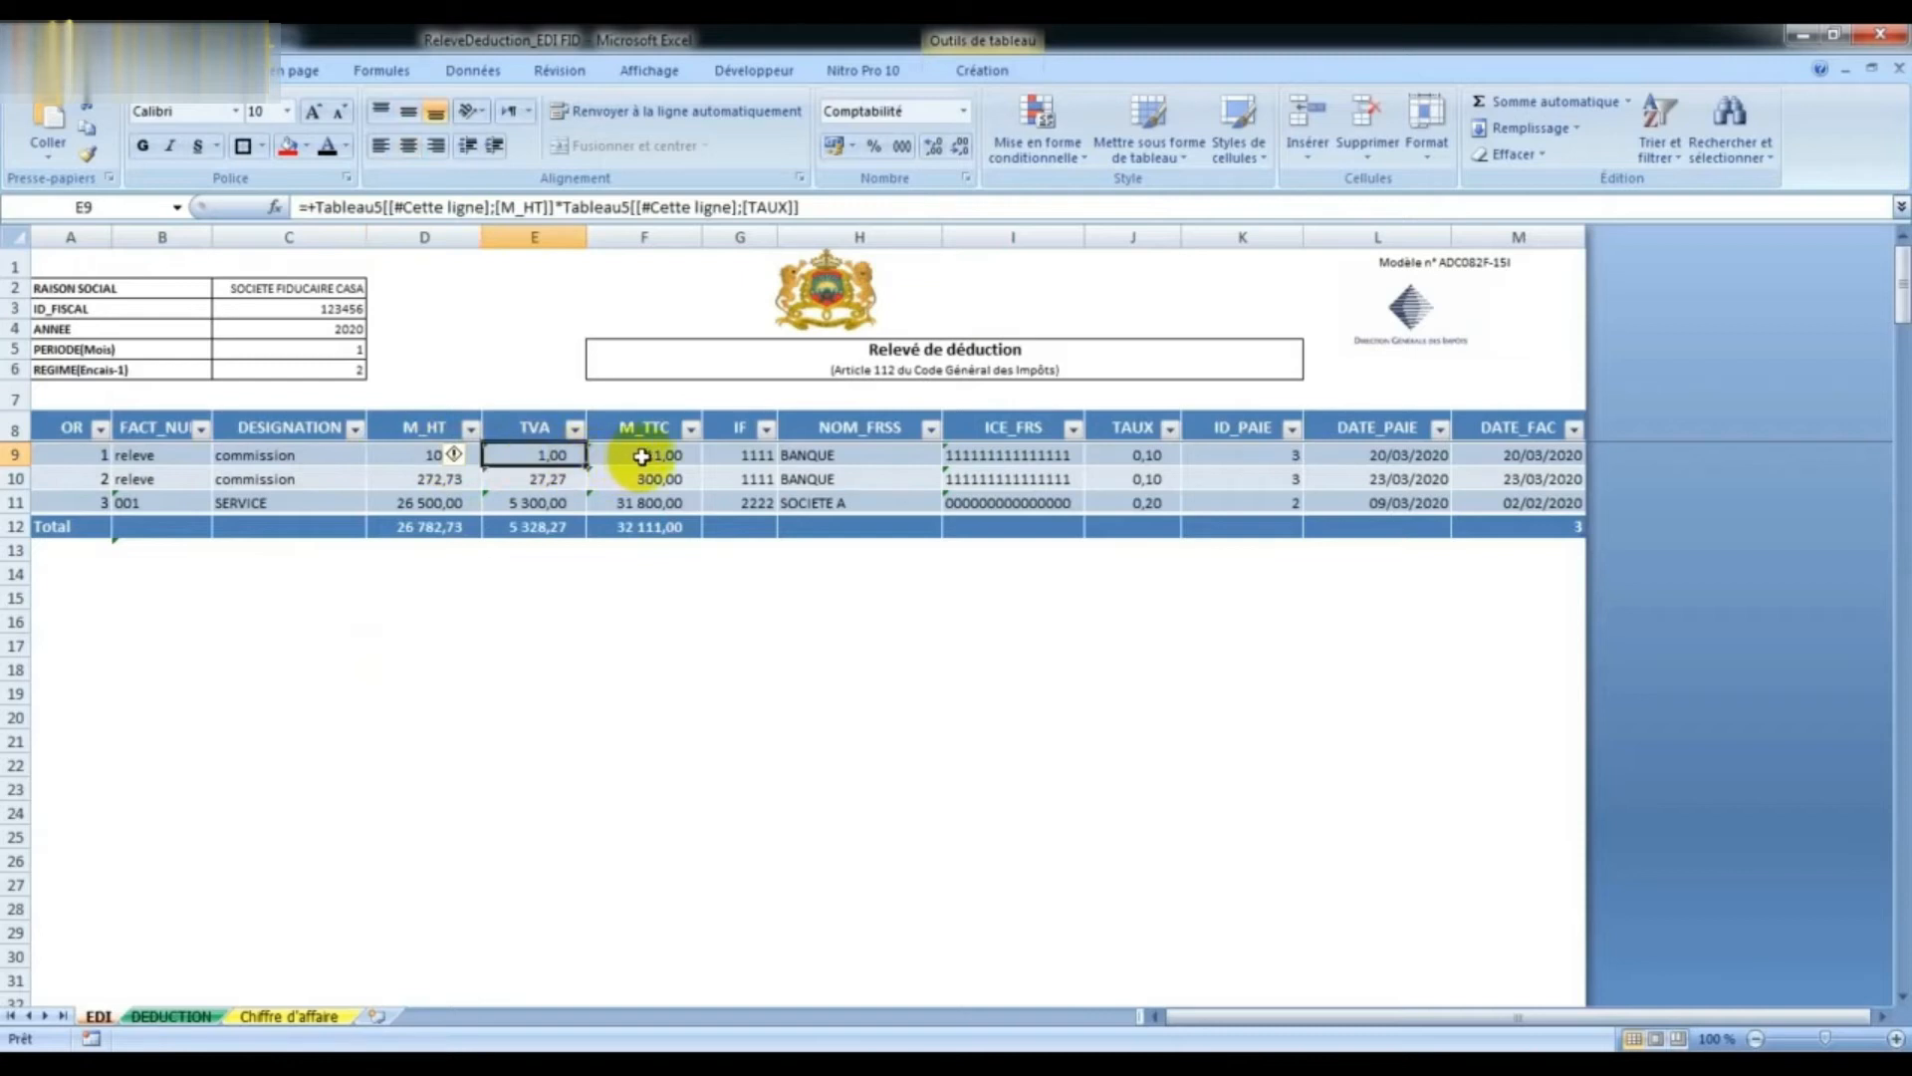
click(745, 456)
click(428, 455)
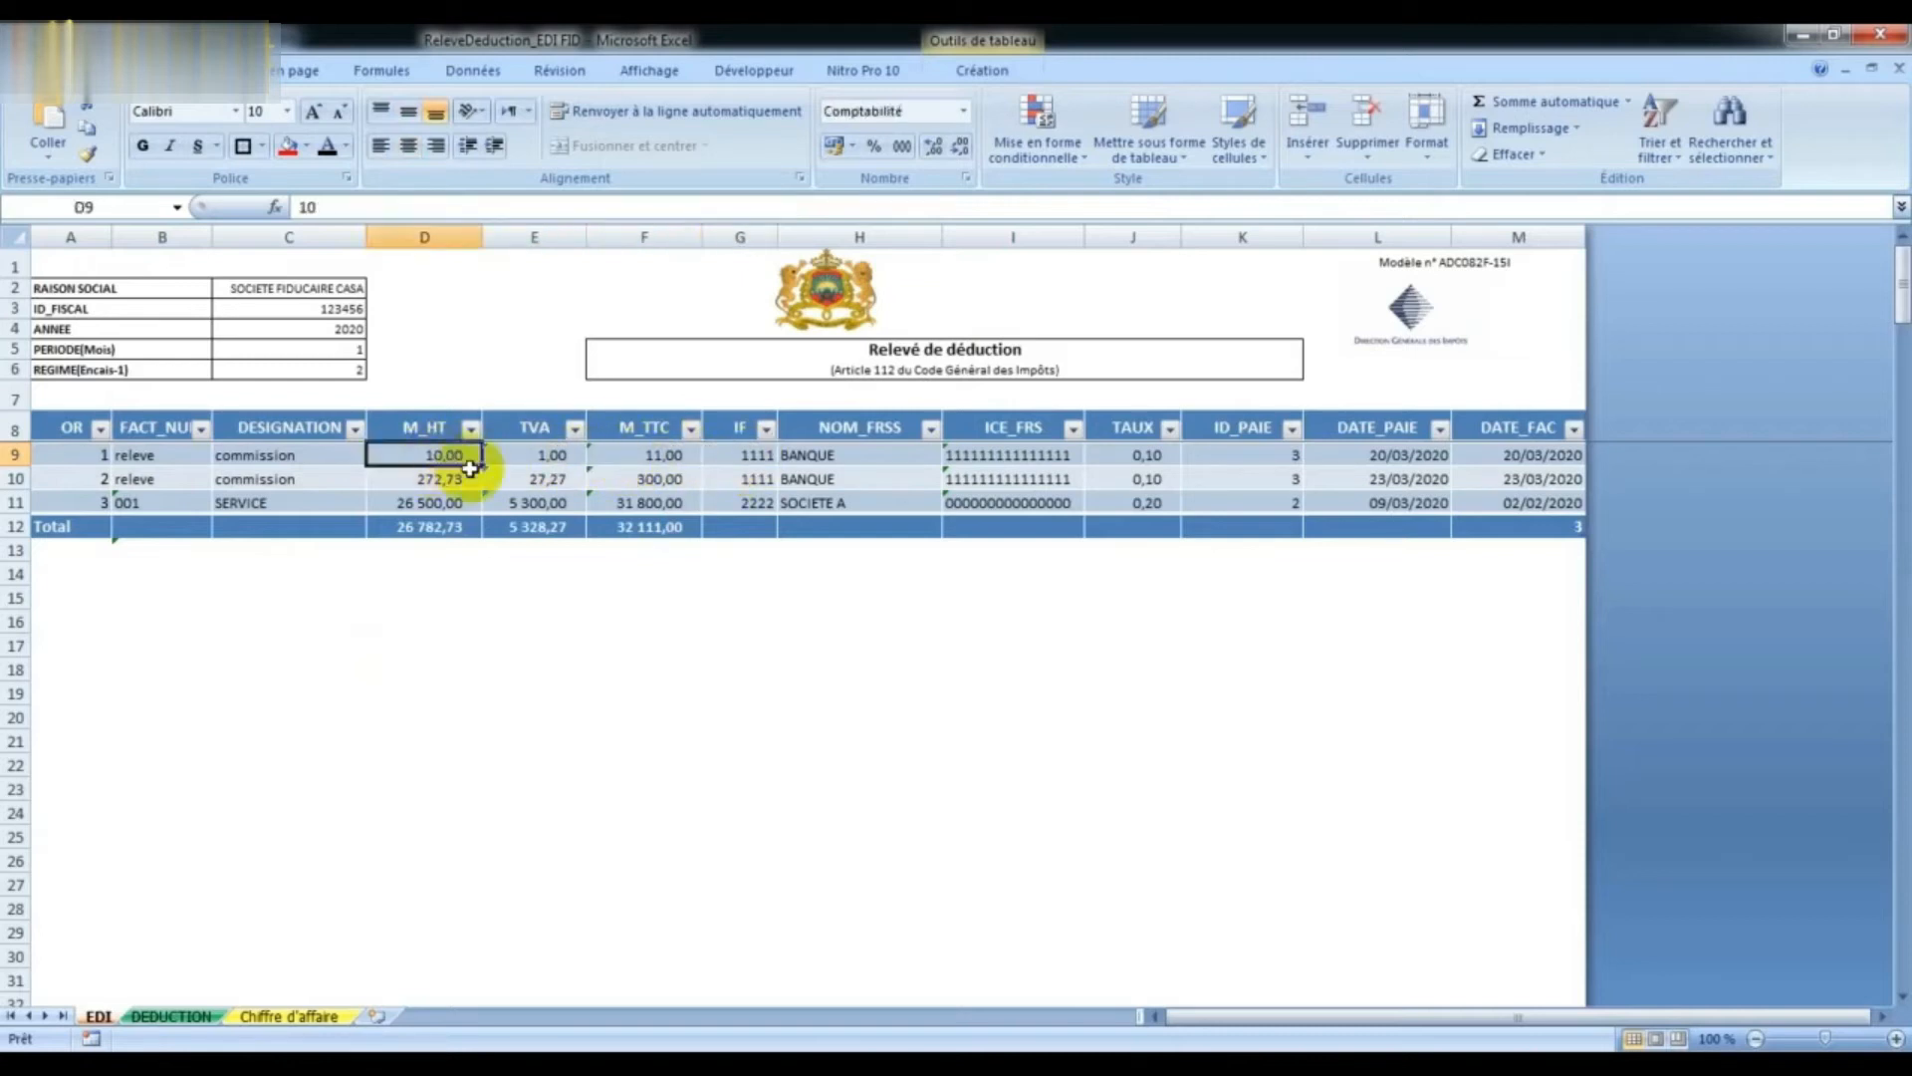
Step: Review the first row's supplier name, ICE, tax rate and payment mode, and consult the payment codes in the mode reg image
click(842, 456)
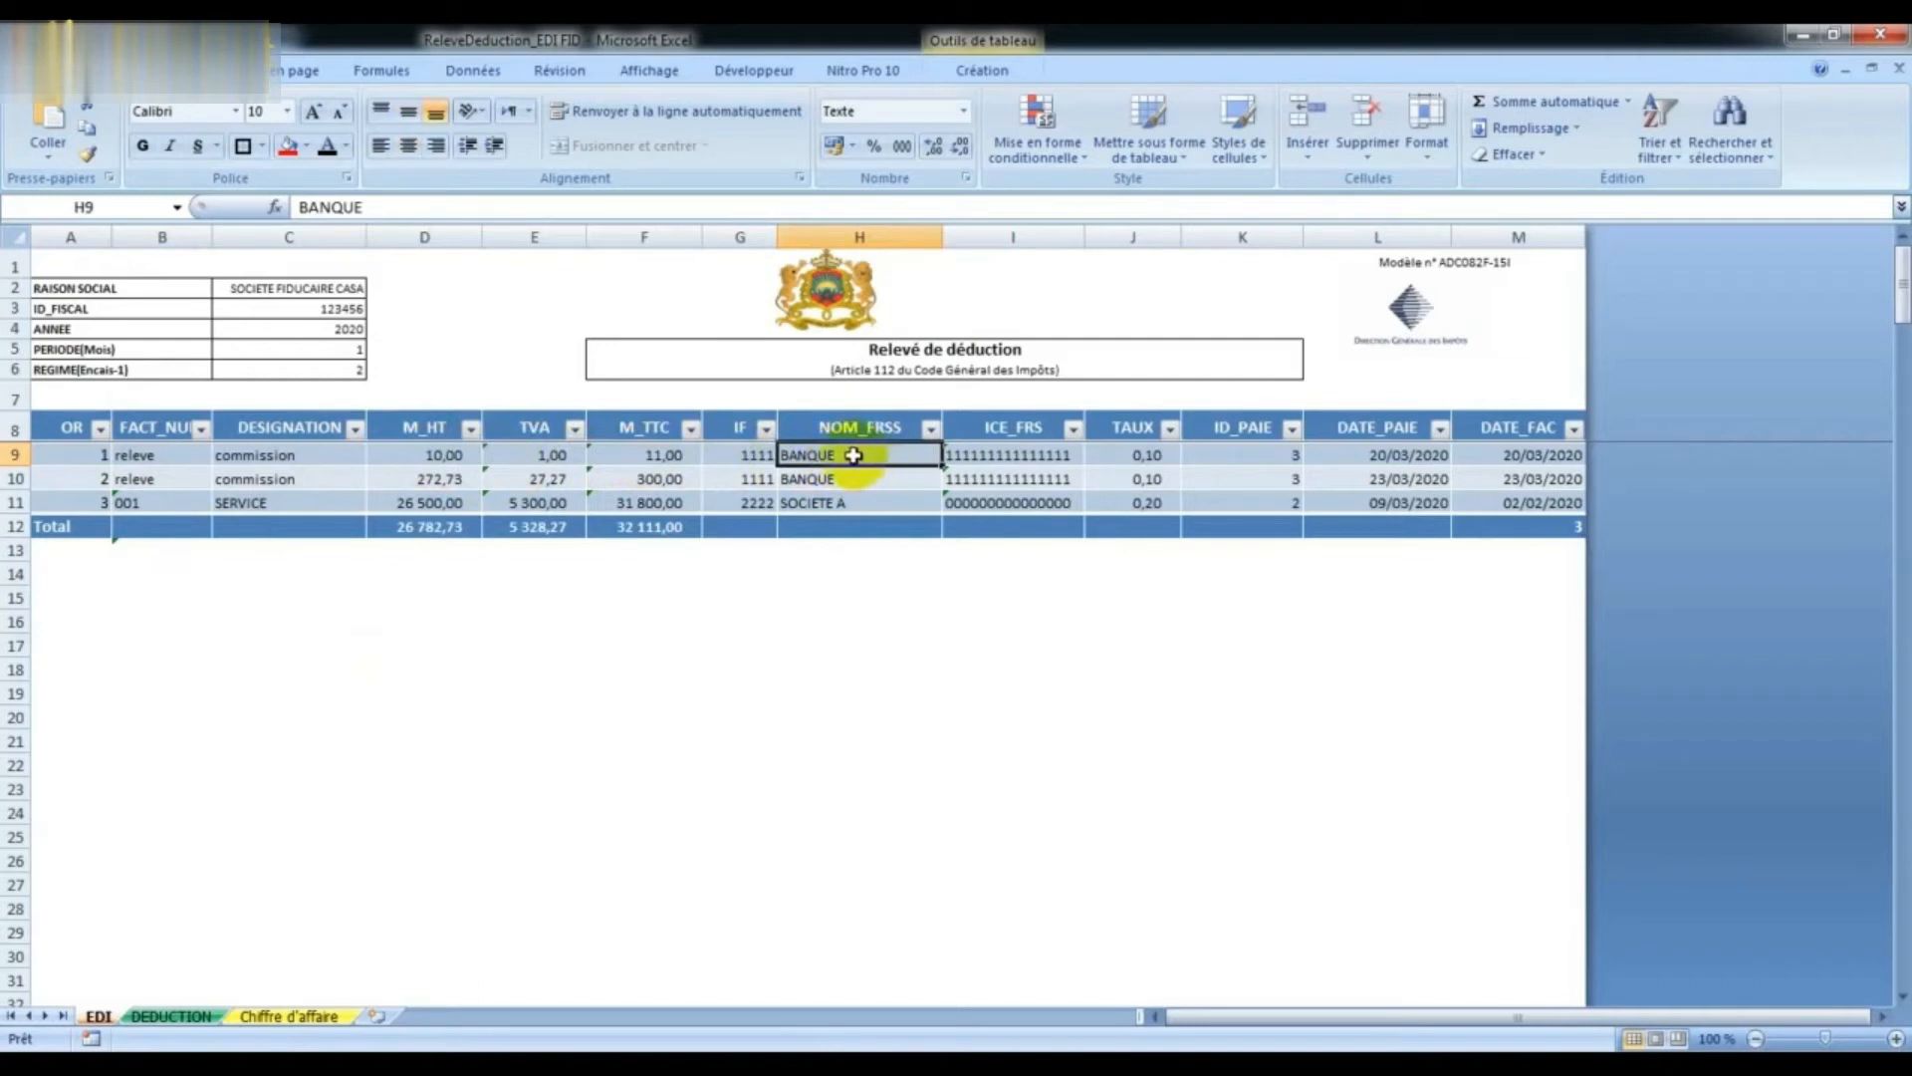
click(991, 455)
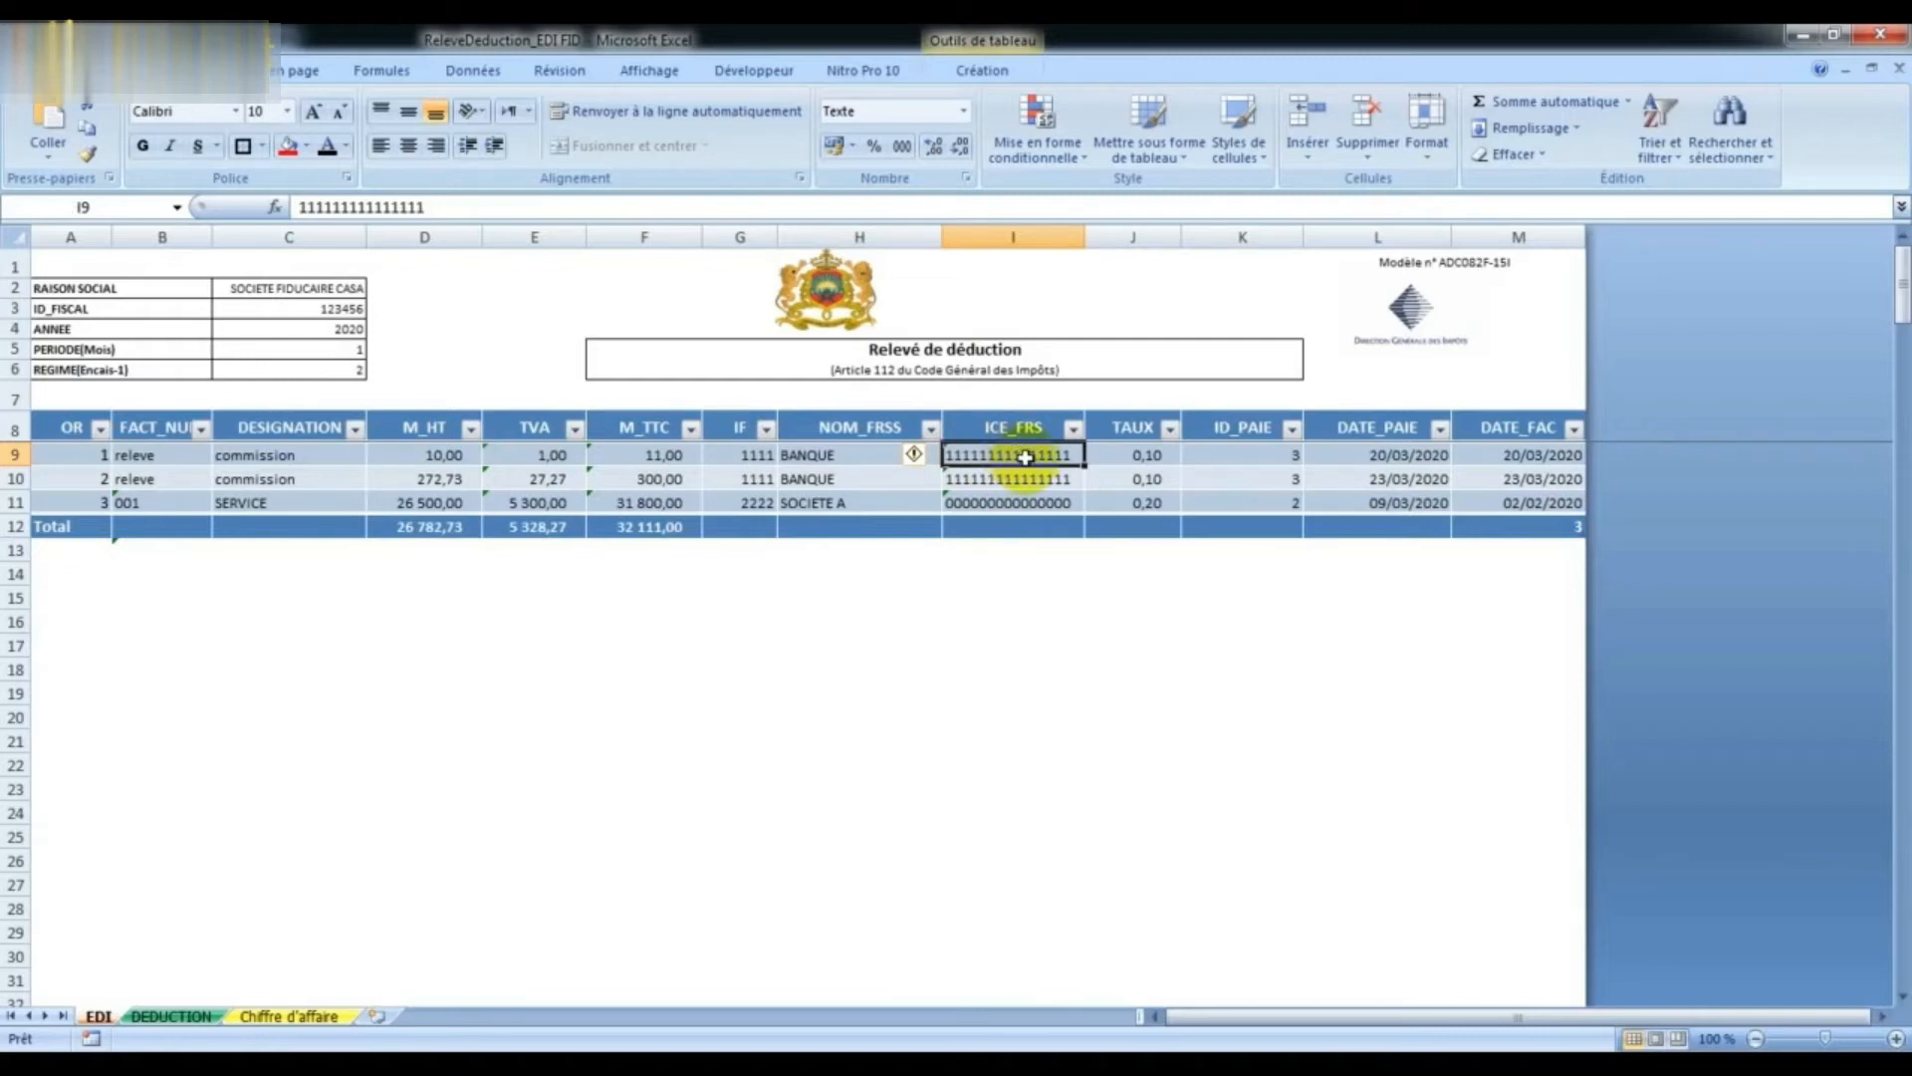
click(1135, 460)
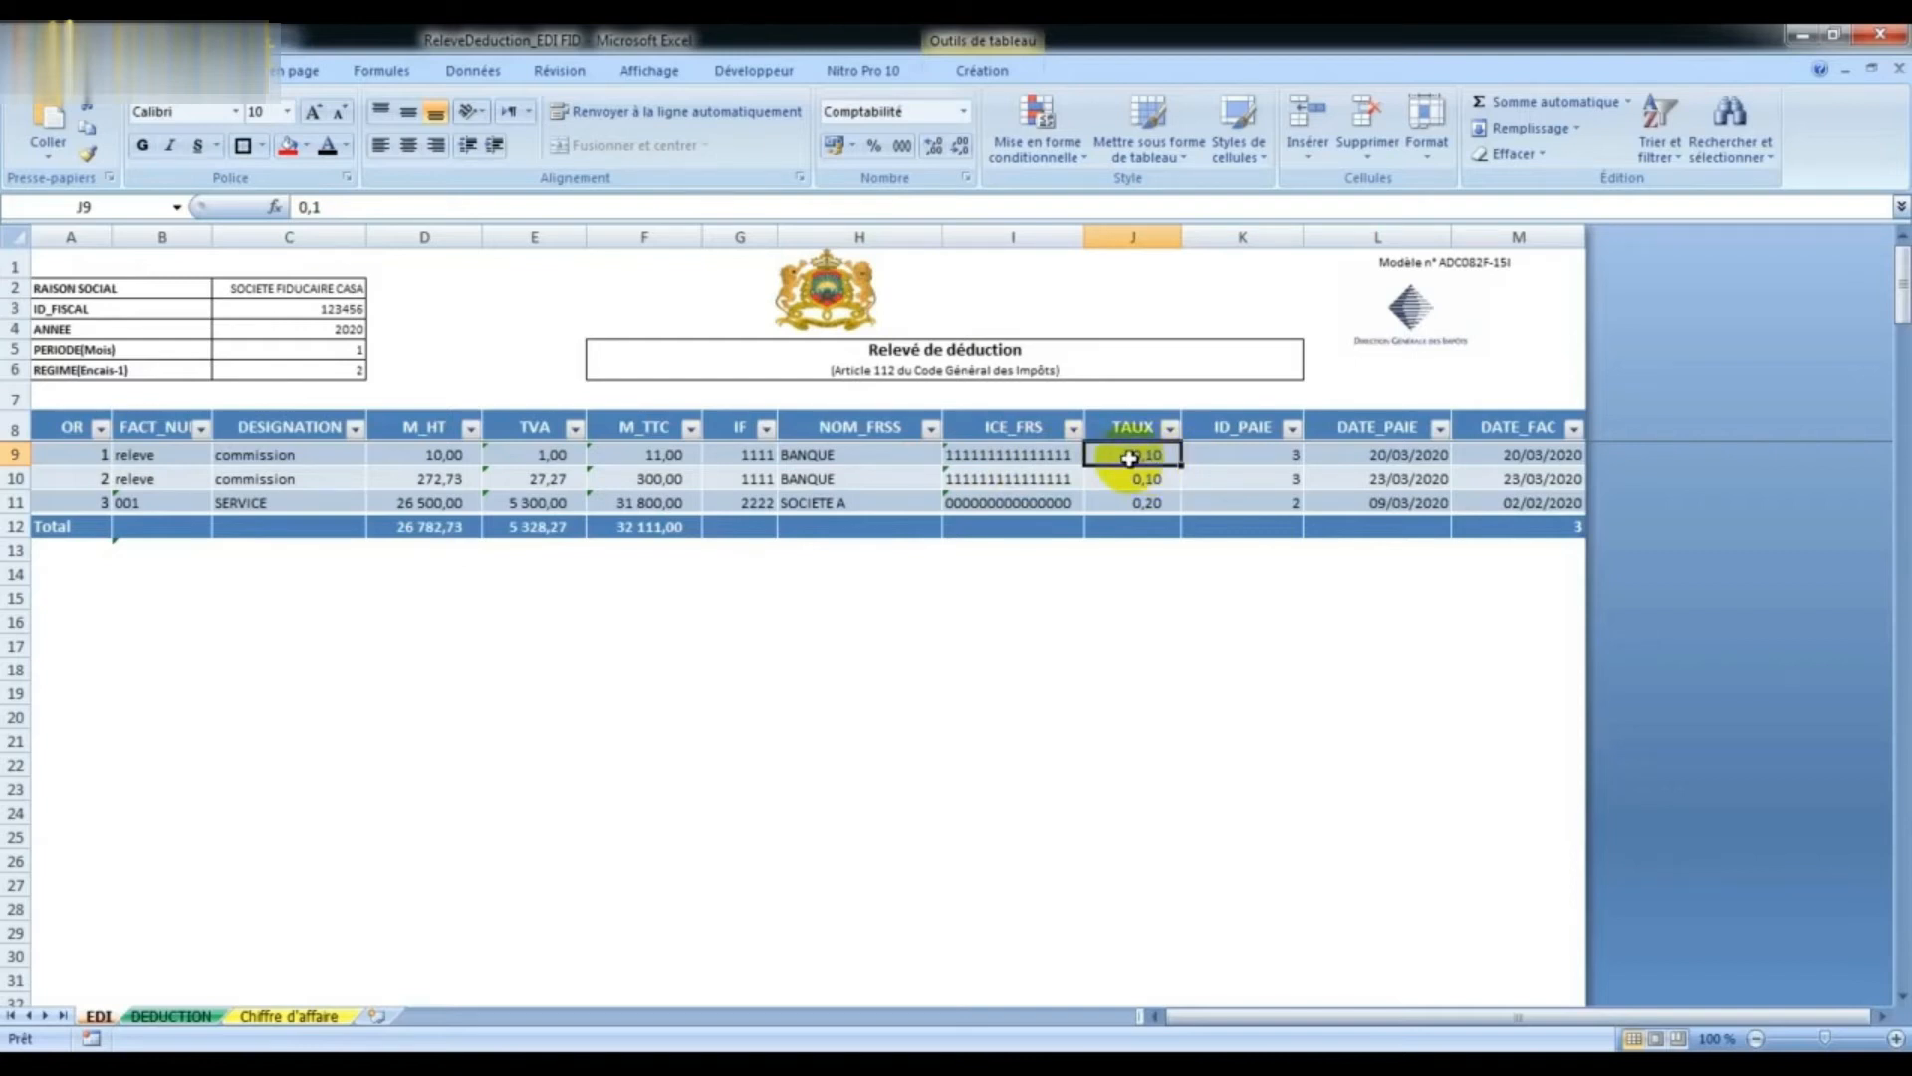
click(1263, 458)
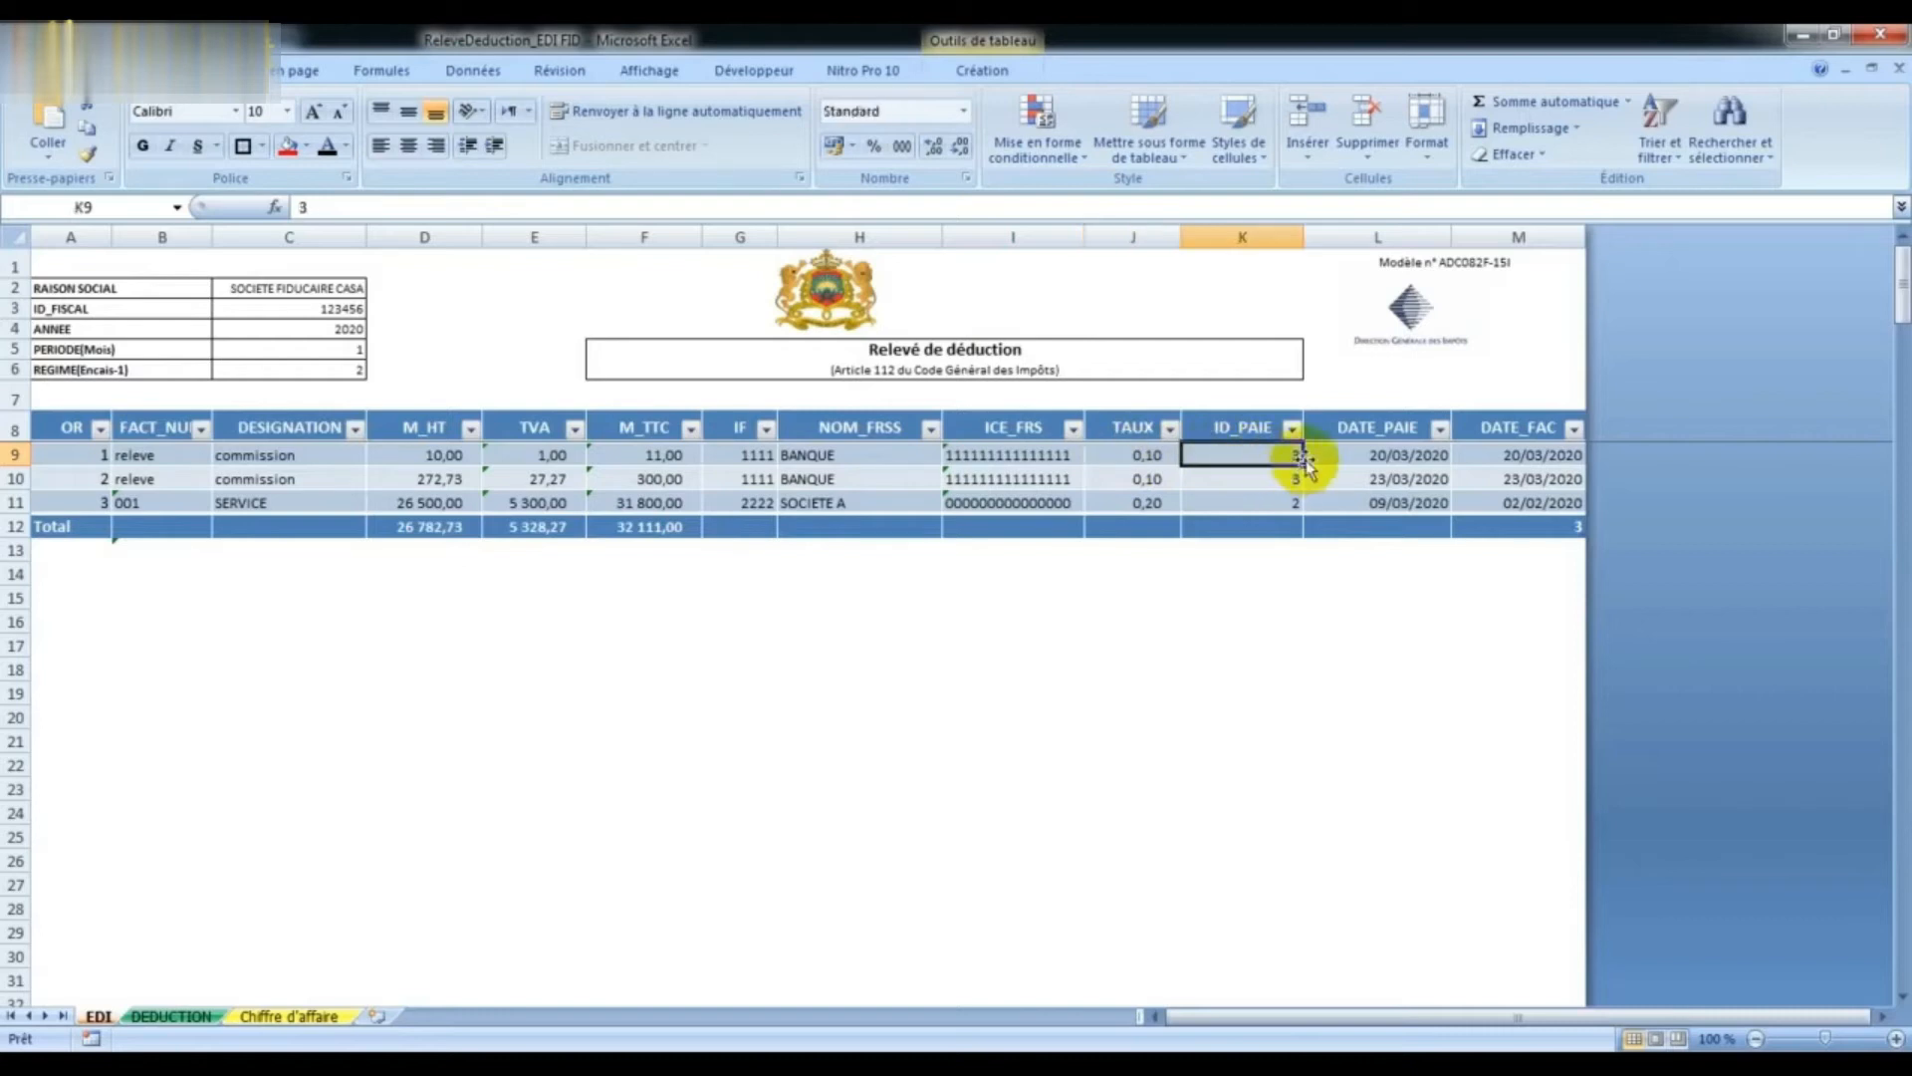
click(1012, 884)
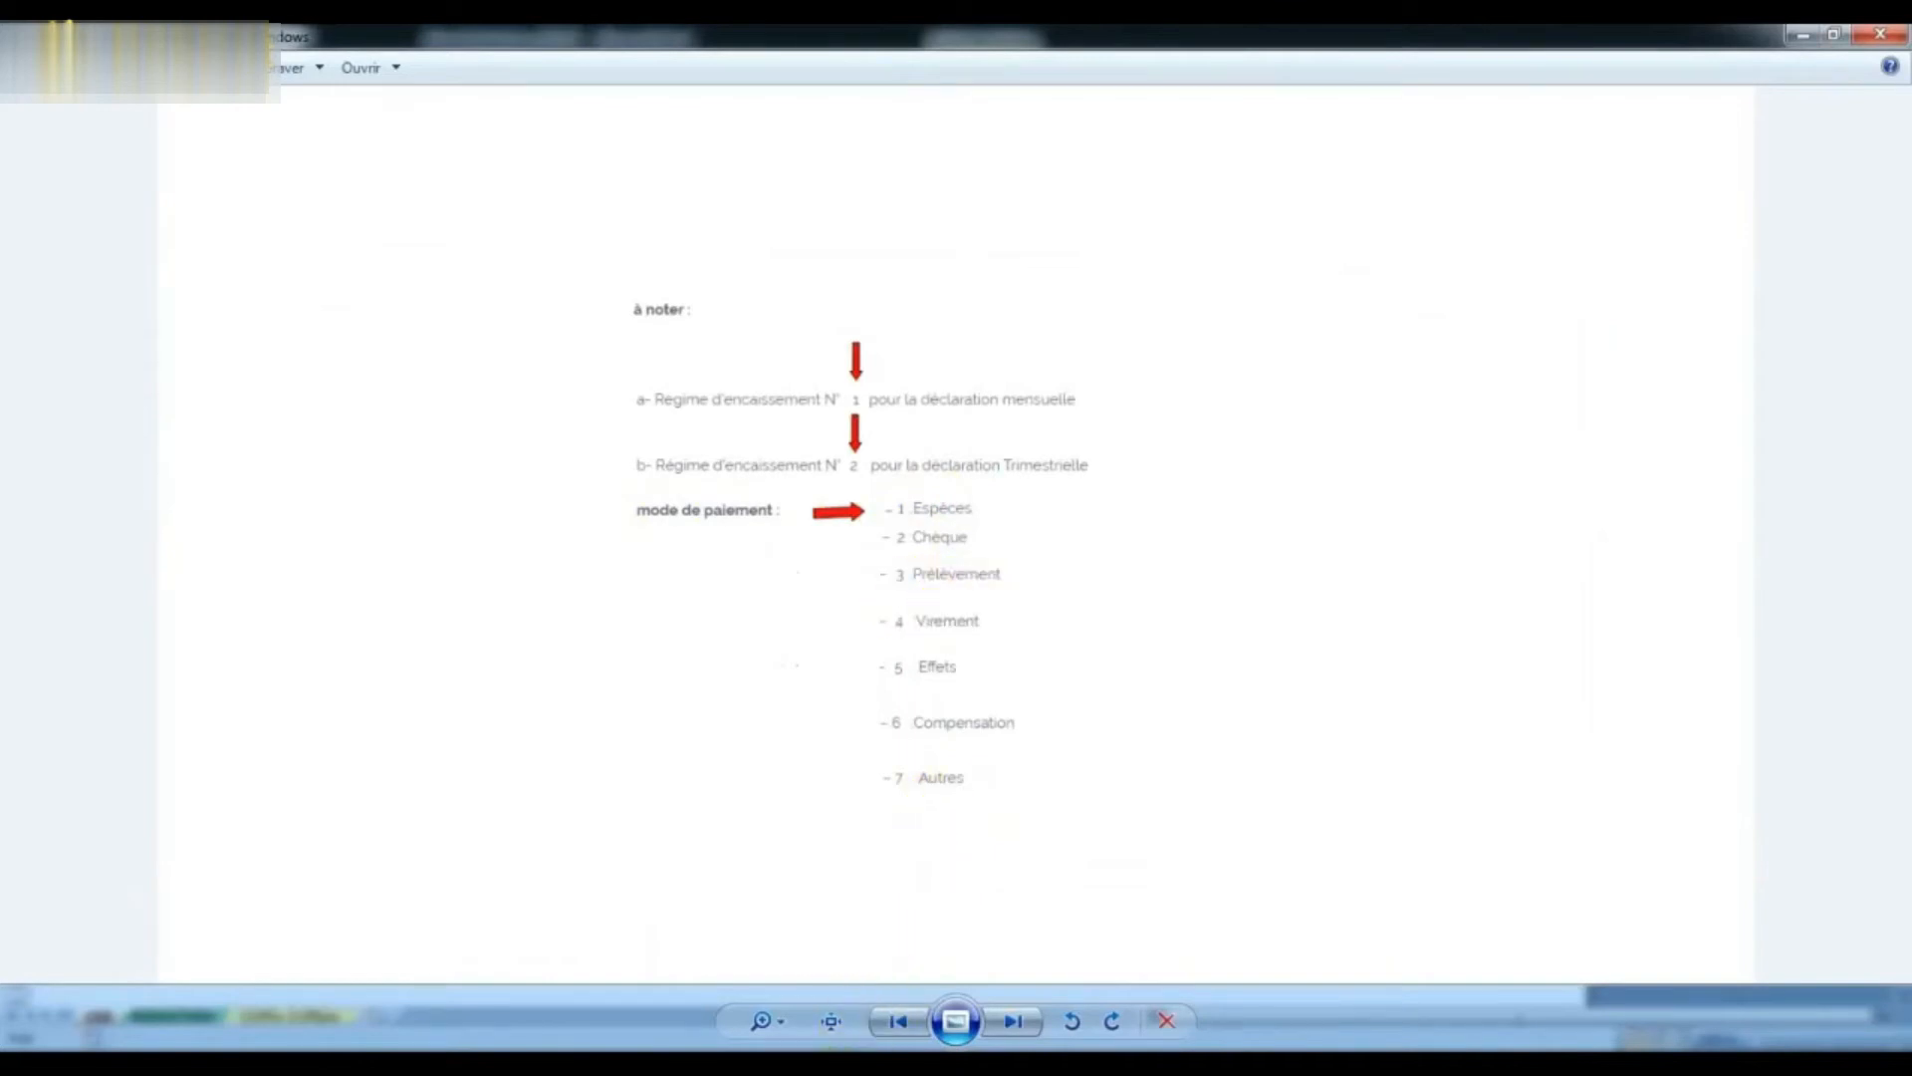
key(alt+F4)
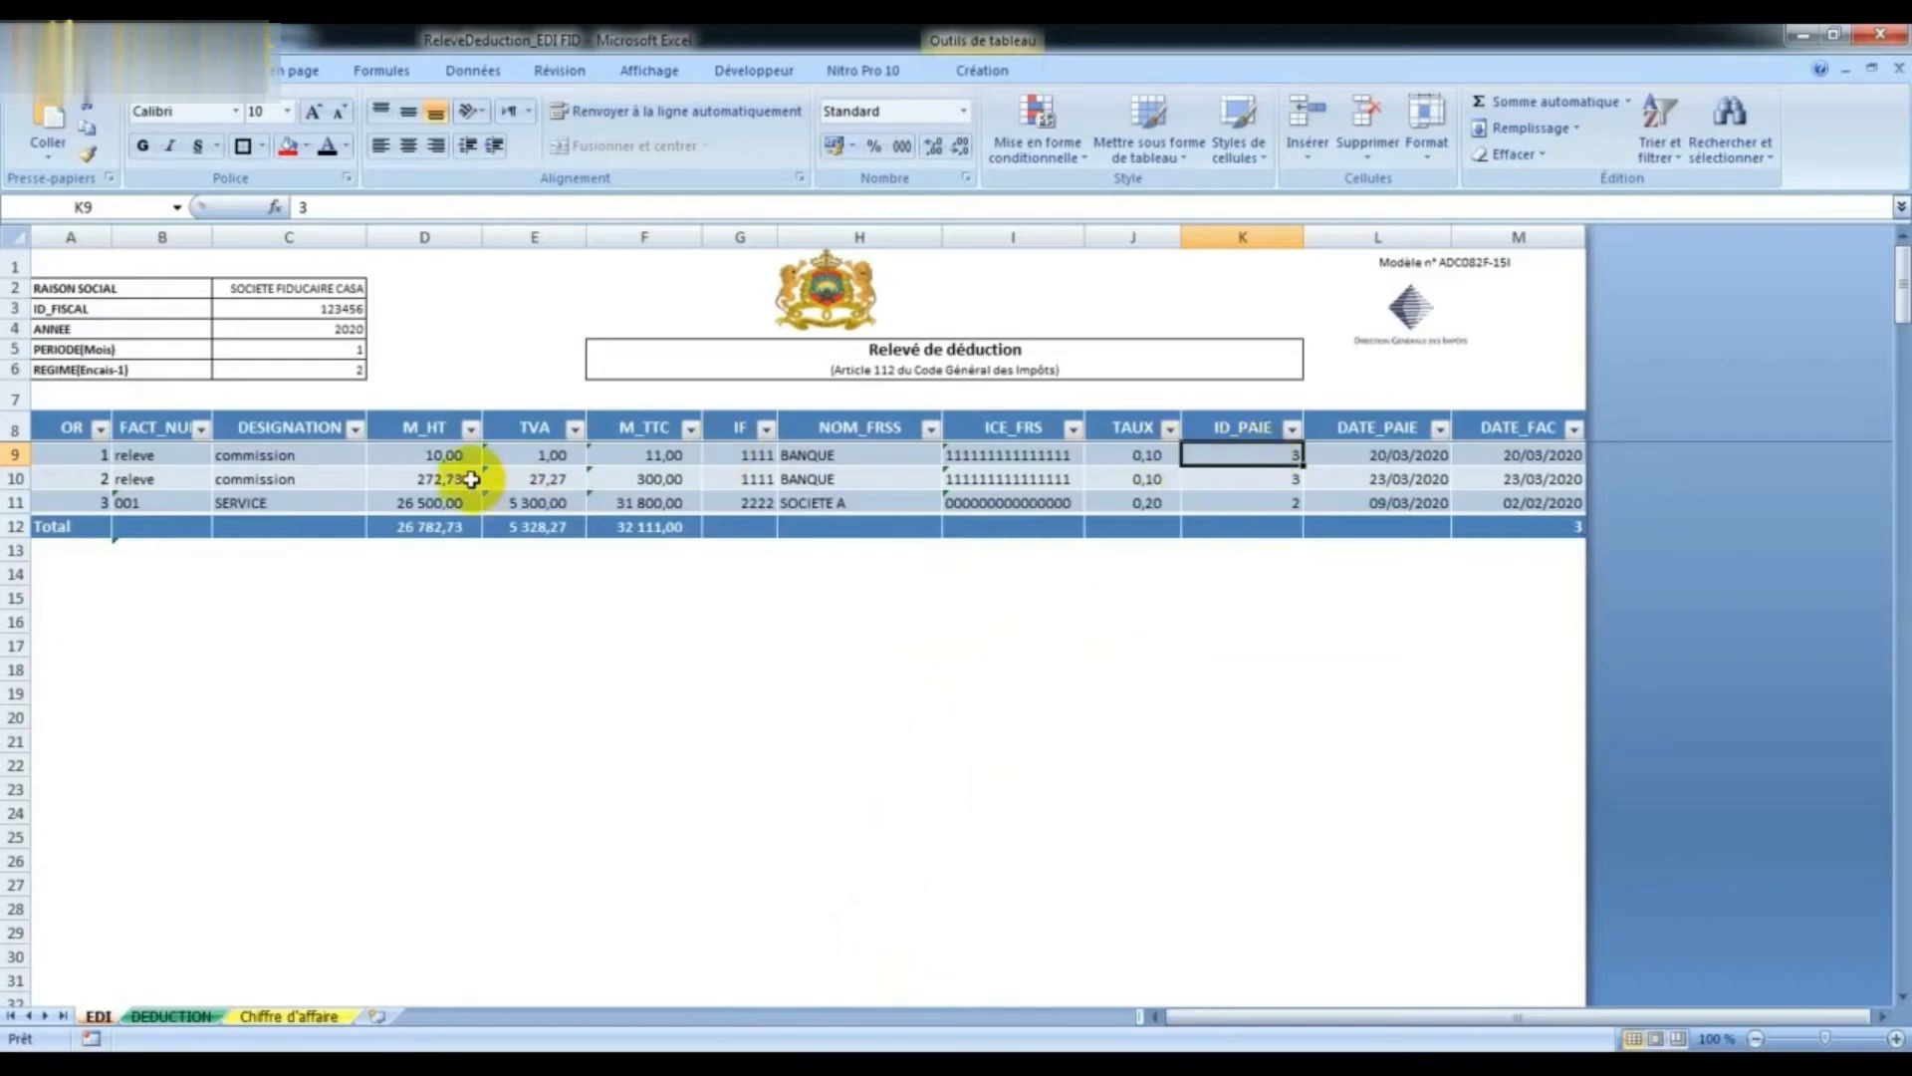
Step: Check the first row's payment date and invoice date against the RELEVE bank statement
click(1379, 454)
click(261, 906)
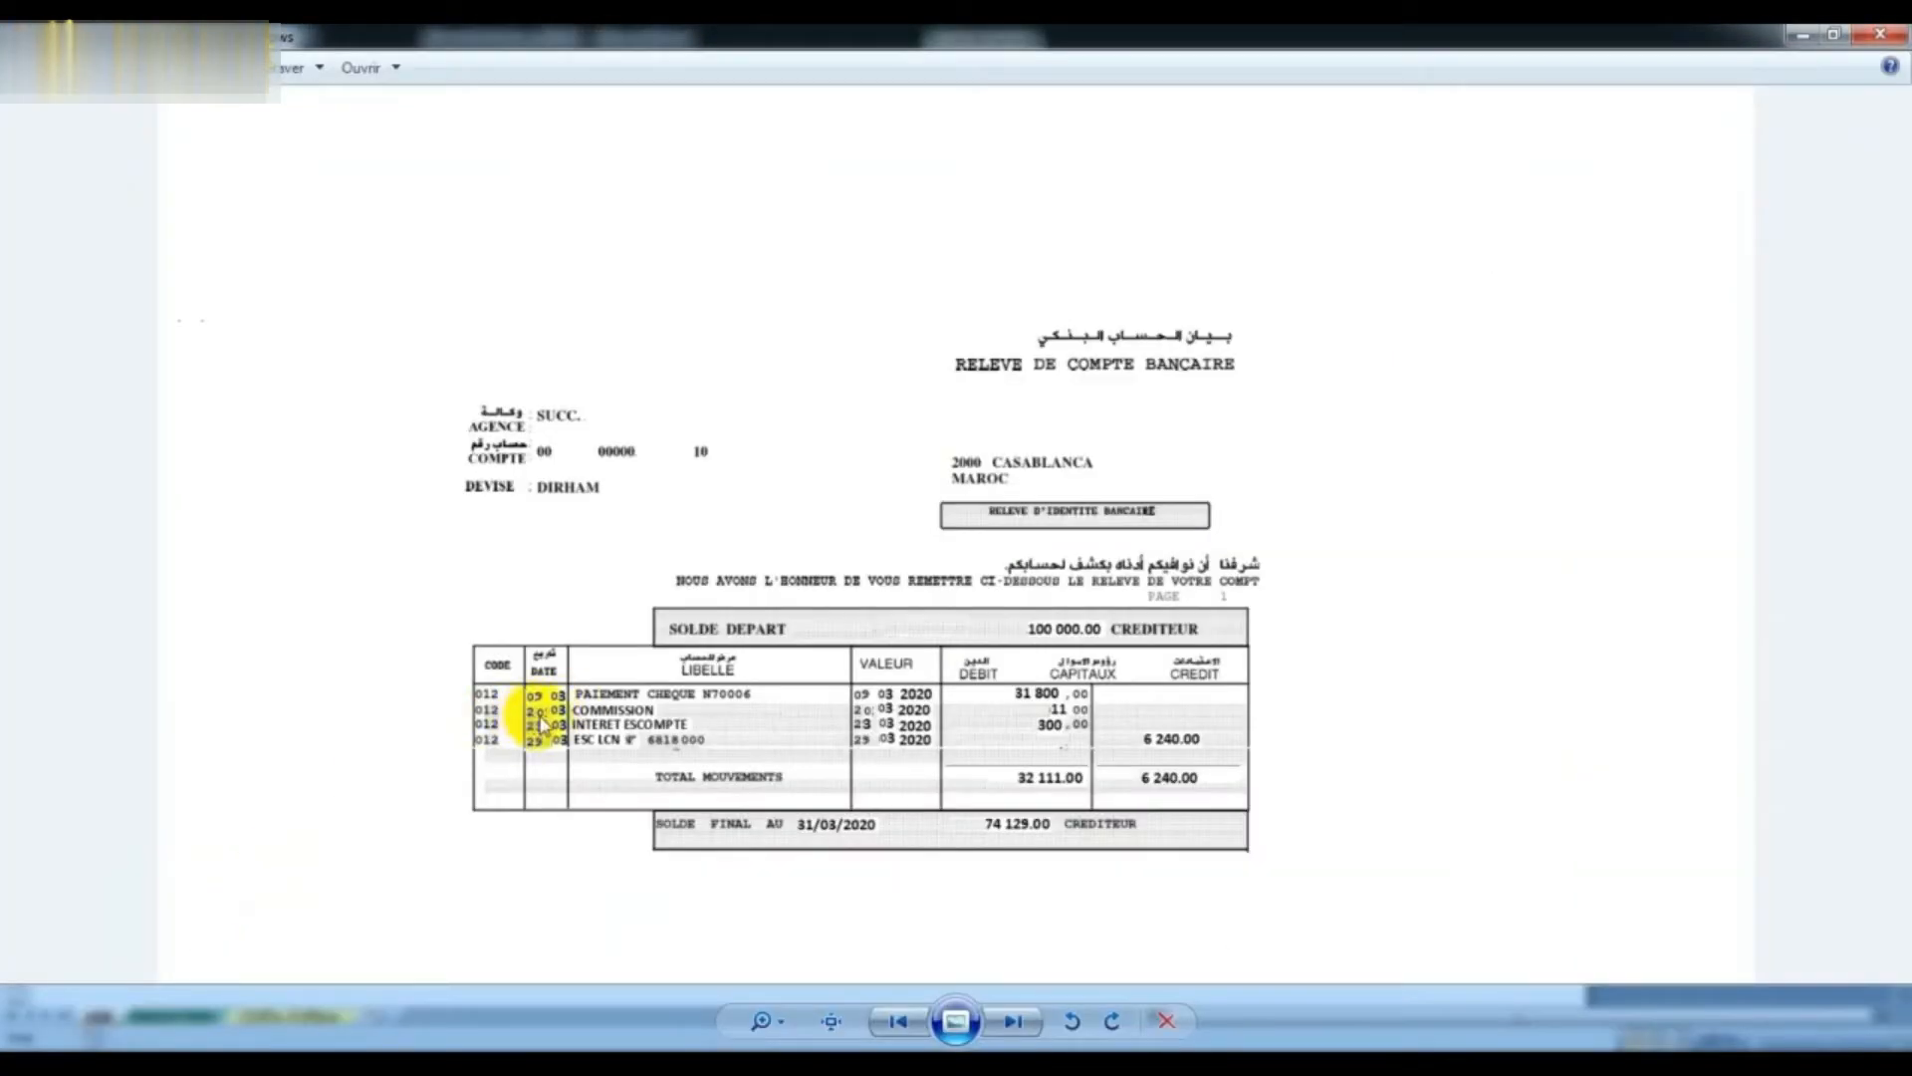
click(1803, 34)
click(1564, 452)
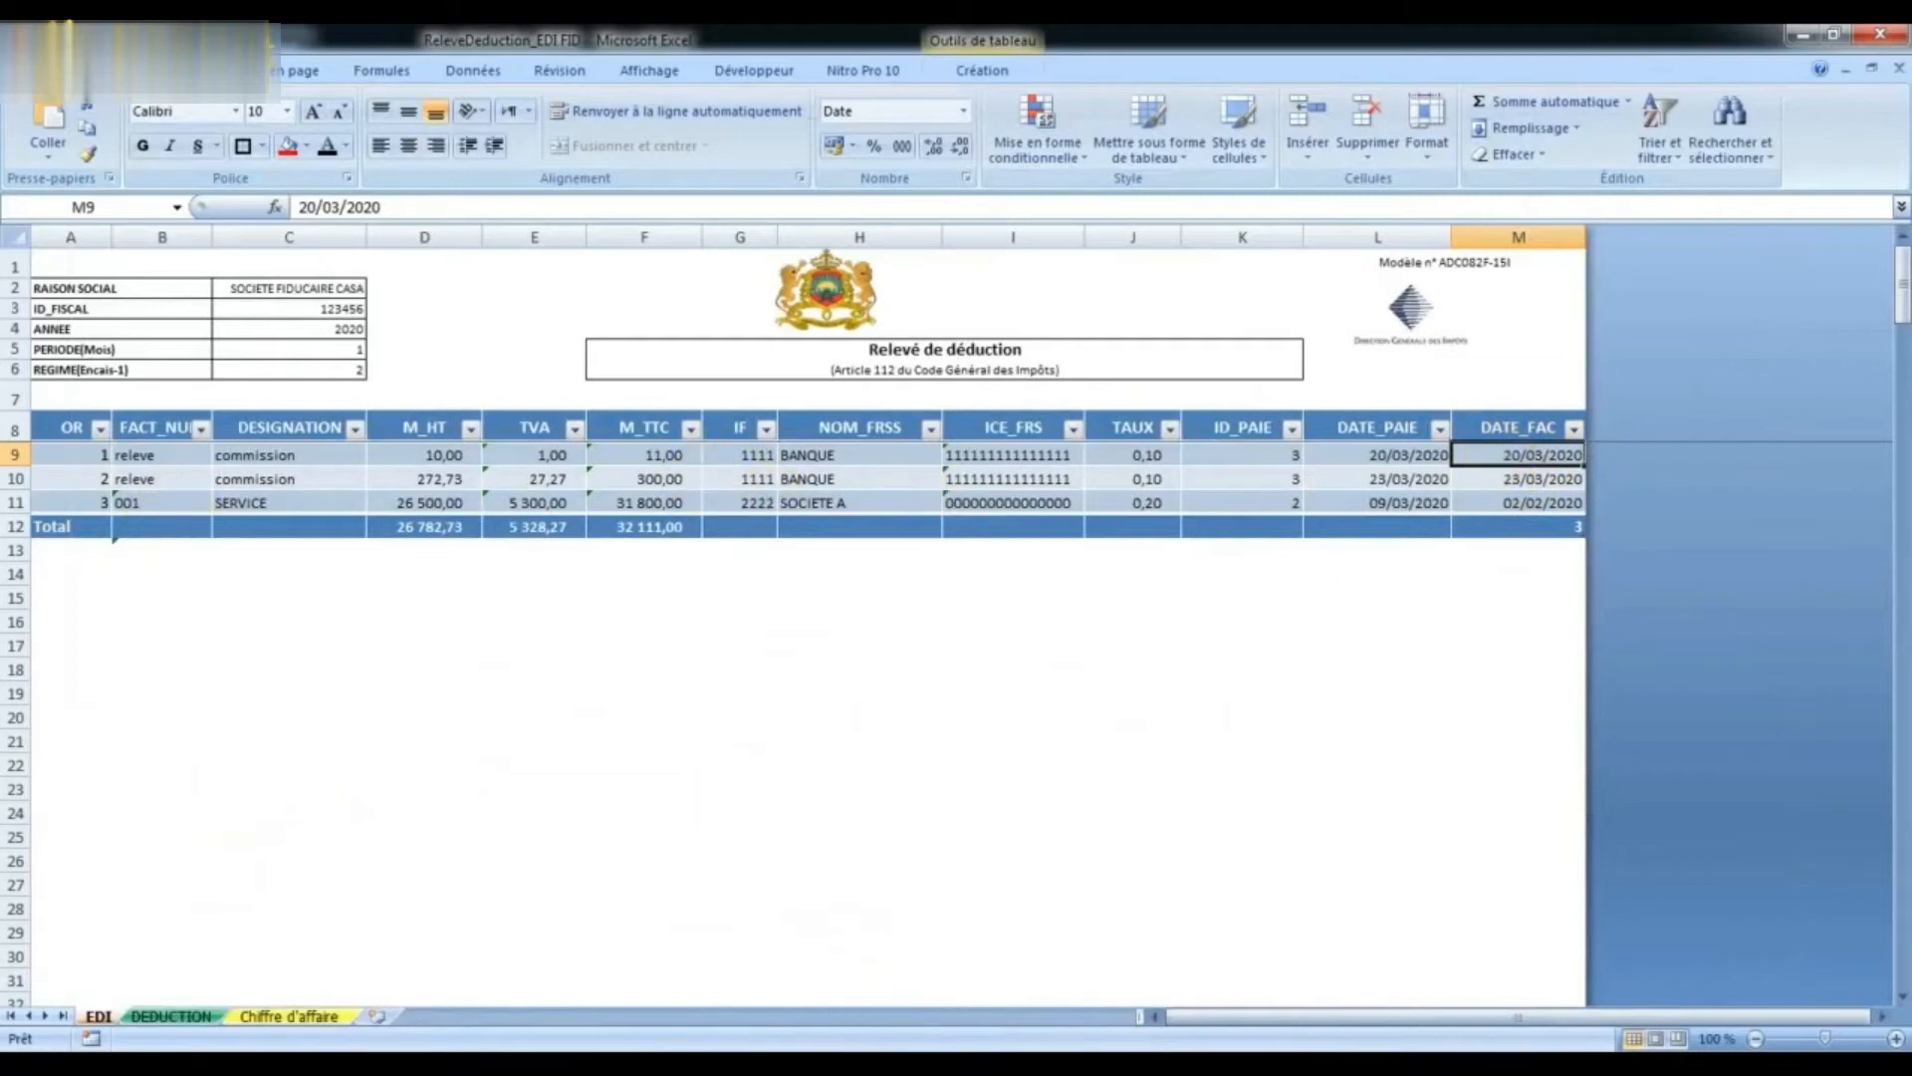
Step: Consult the RELEVE bank statement and examine the second deduction row's order number, invoice number and designation in the EDI sheet
mouse_move(757, 1036)
click(359, 877)
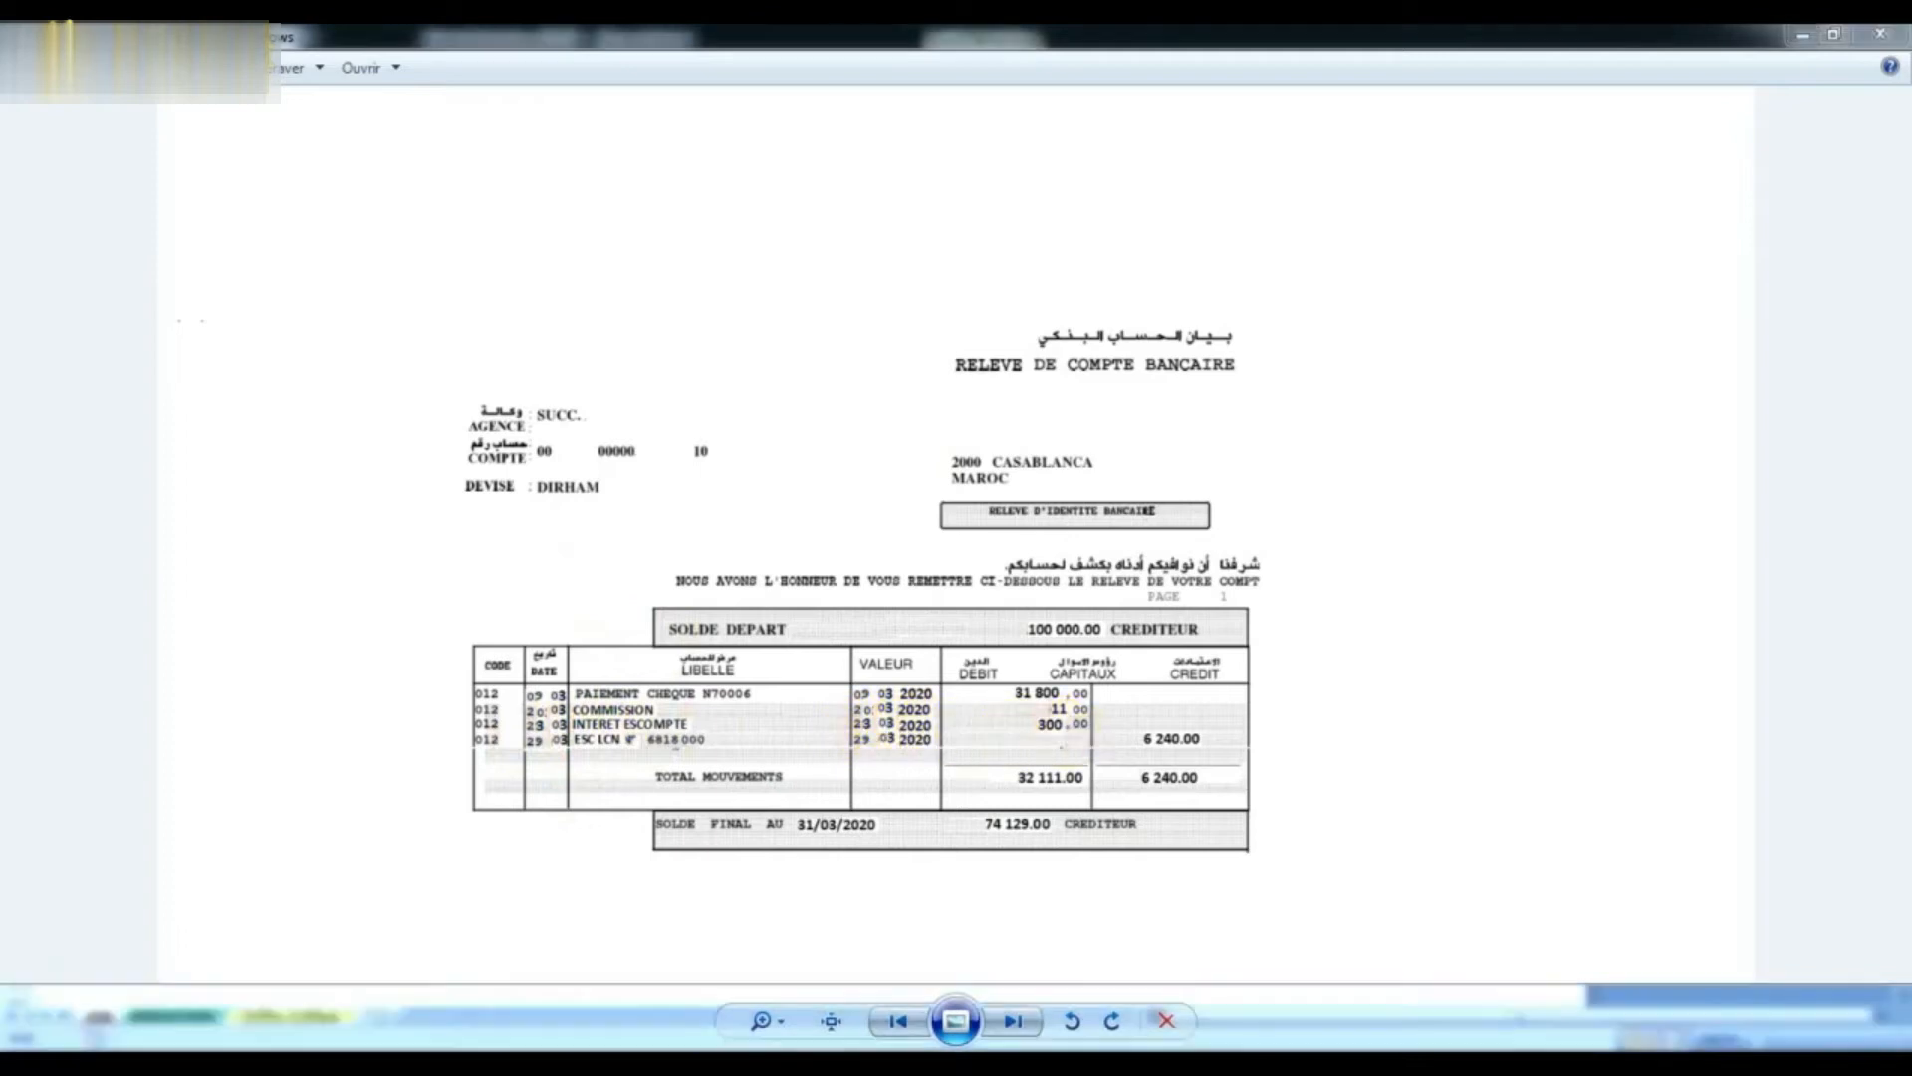
key(alt+Tab)
click(97, 479)
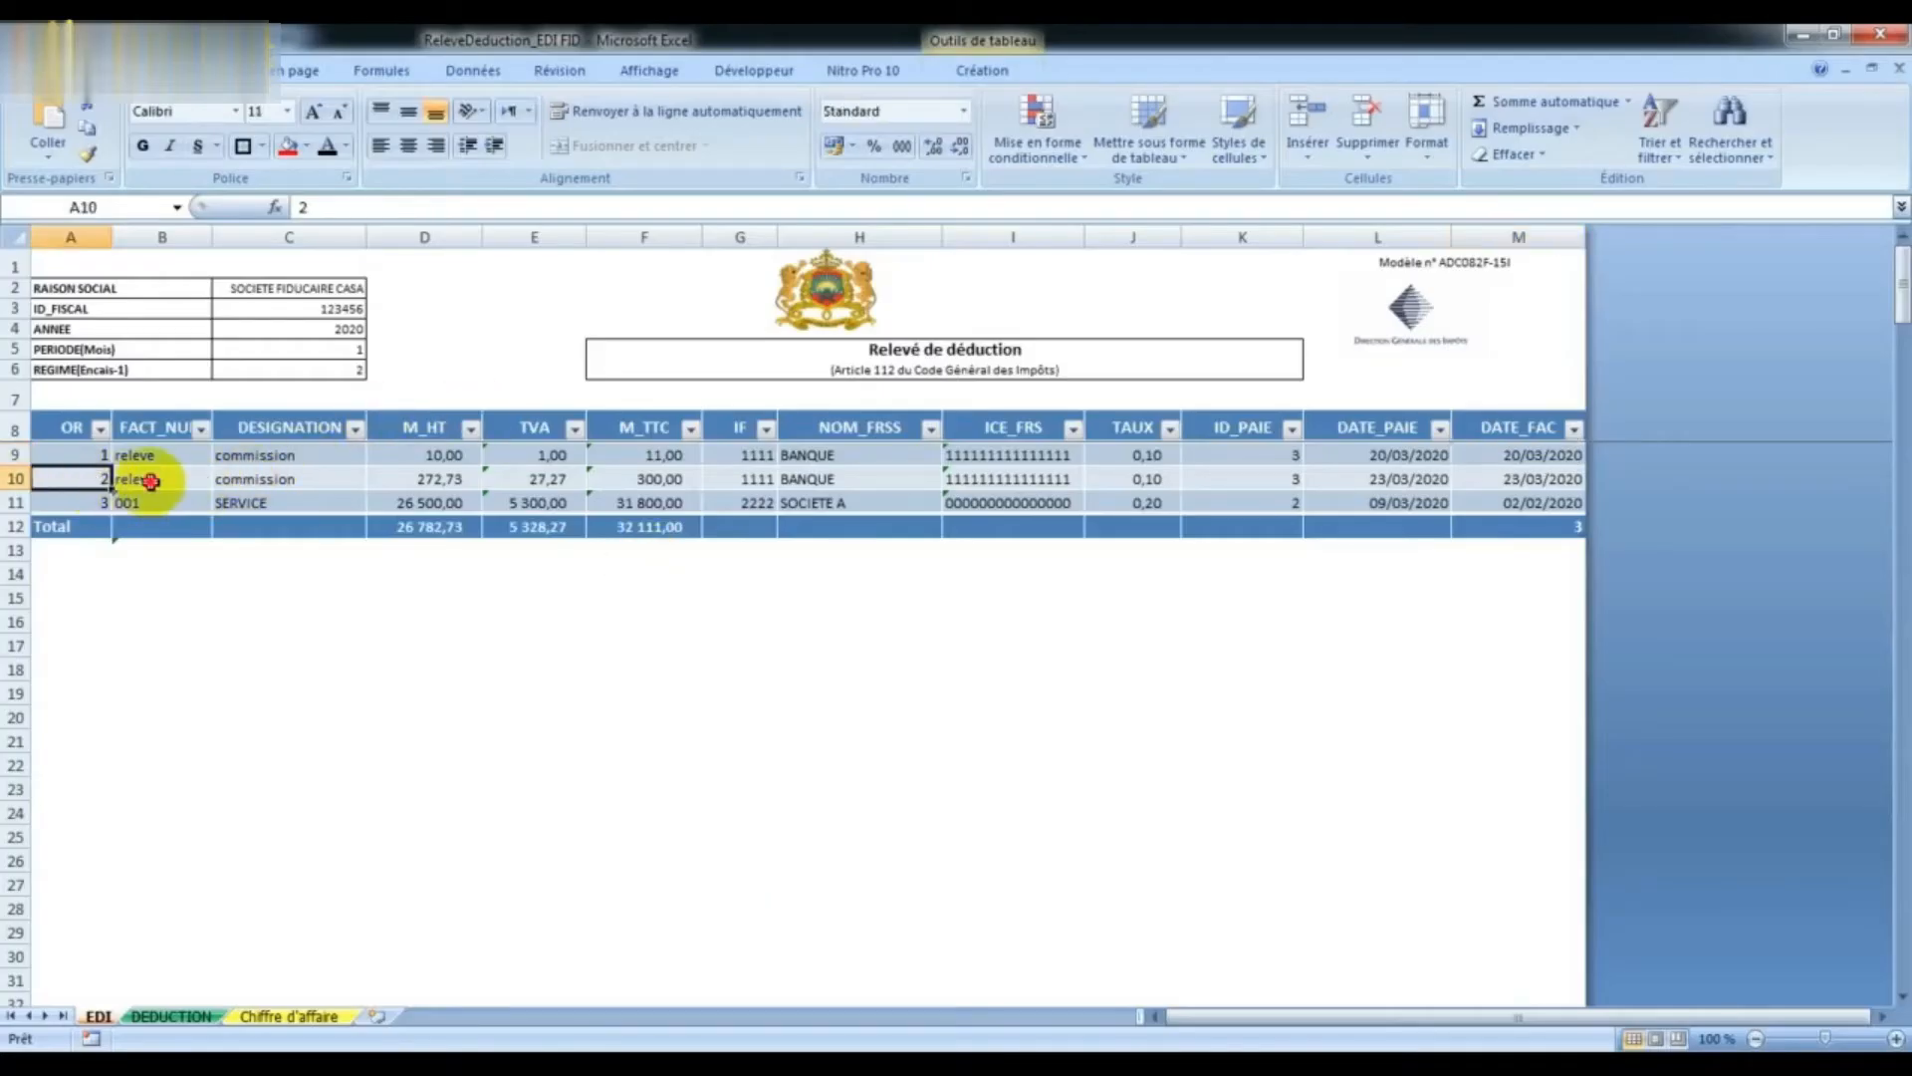
click(149, 479)
click(257, 479)
Step: Examine the second deduction row's M_HT, TVA, M_TTC and IF cells
click(435, 481)
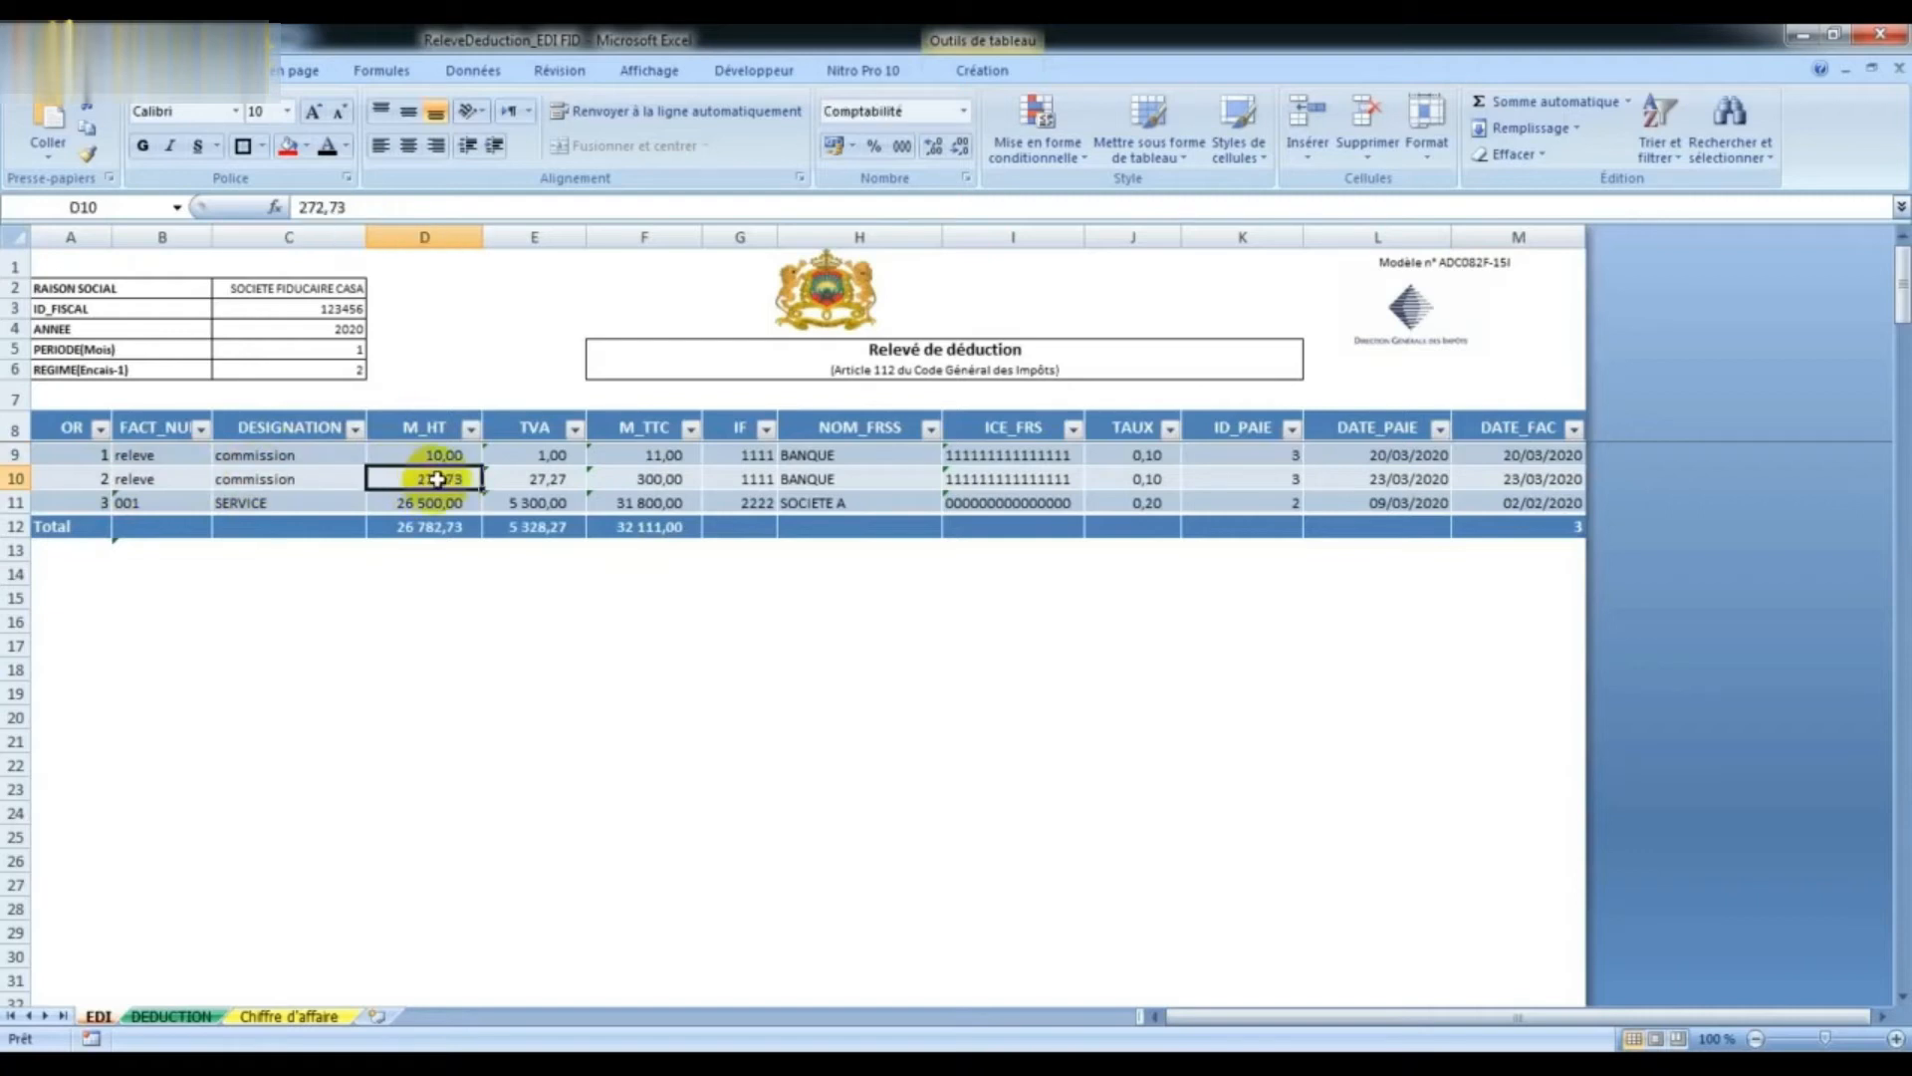
click(538, 480)
click(643, 479)
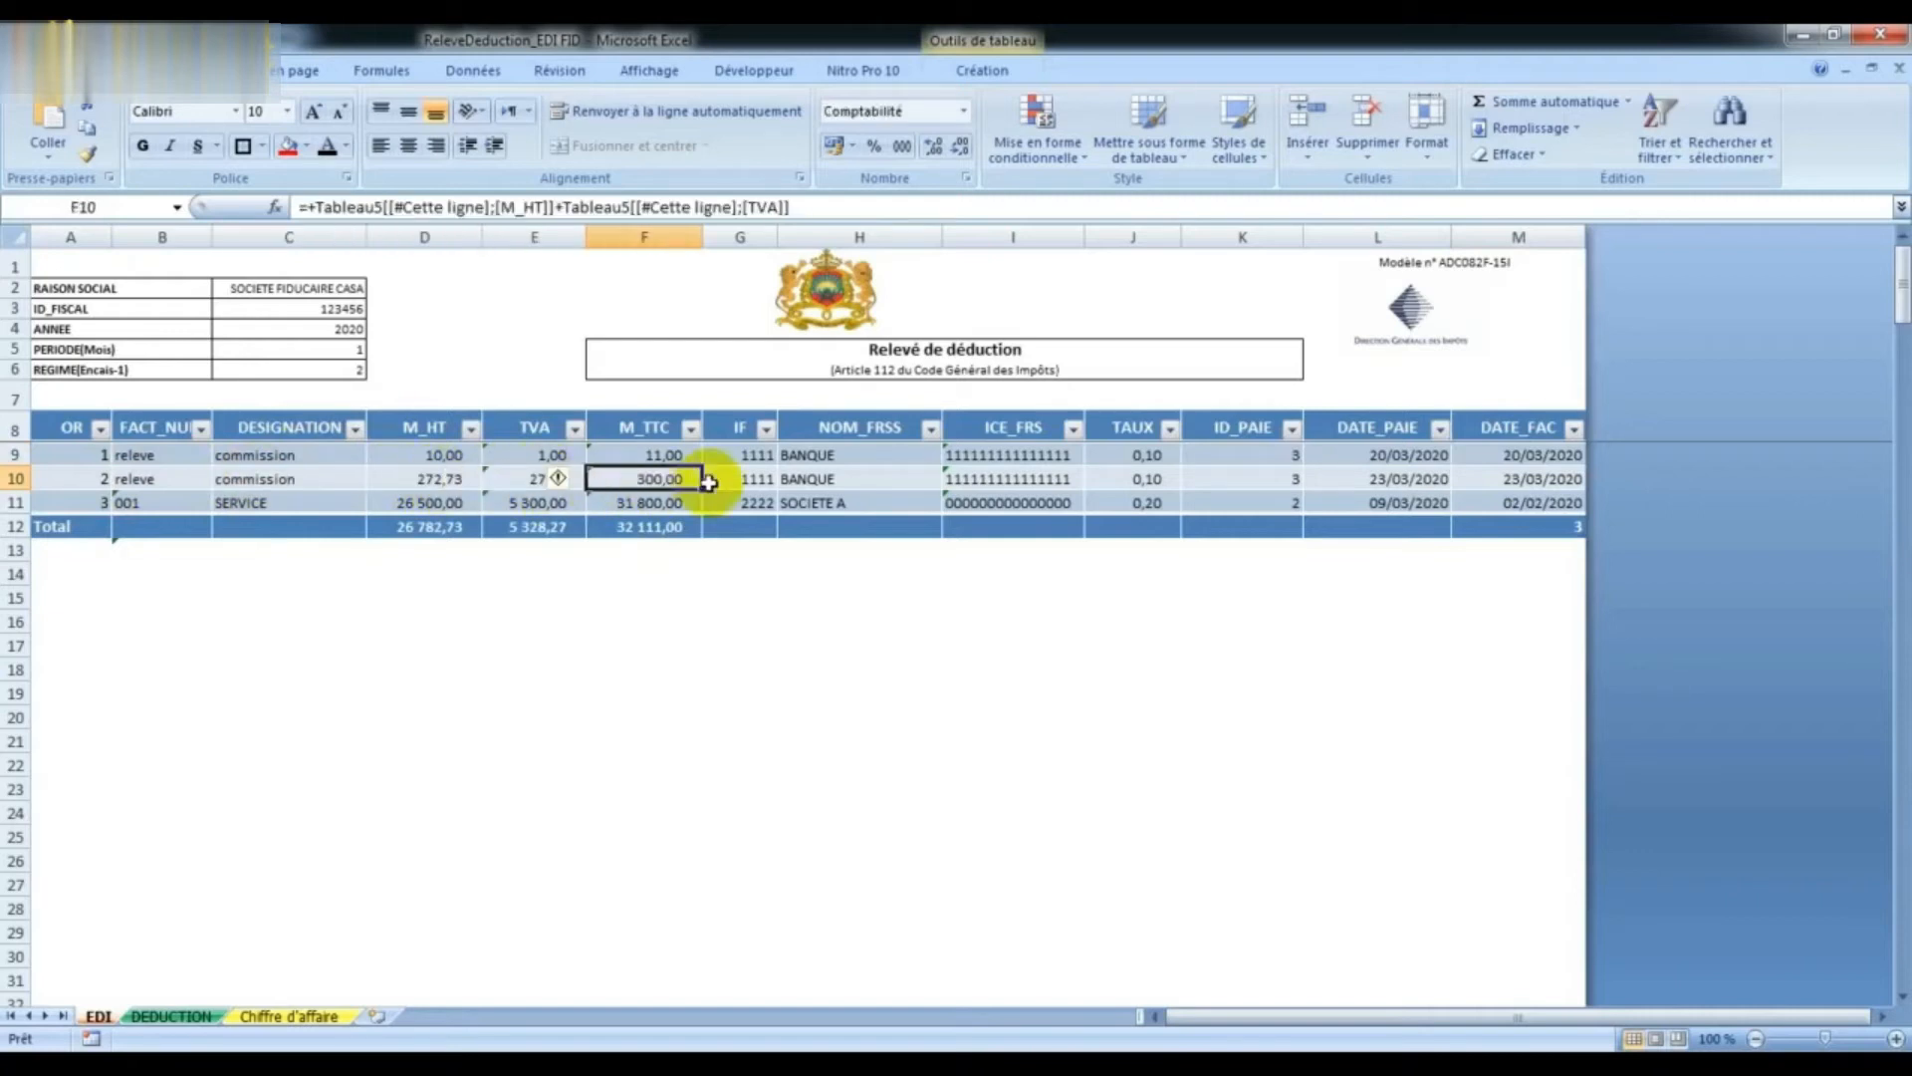
click(771, 484)
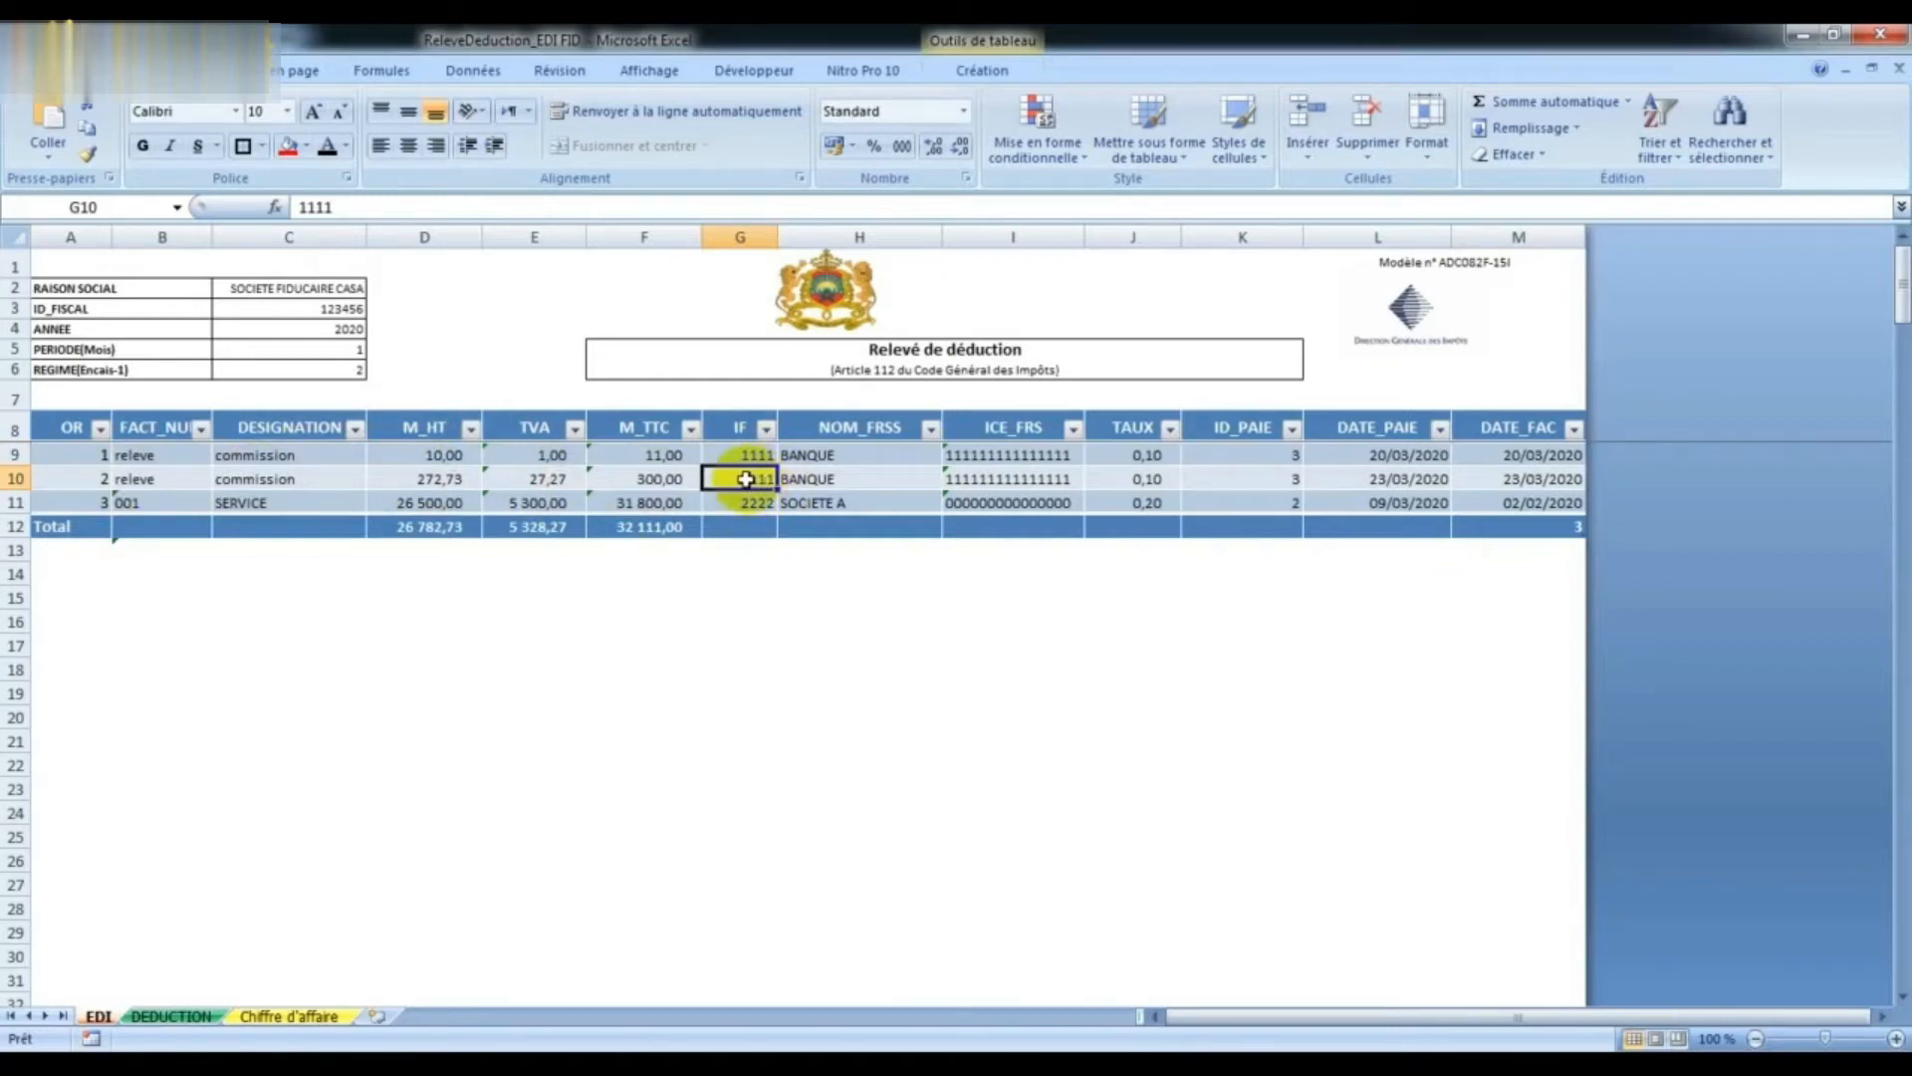
Step: Review the second row's supplier name, ICE, tax rate and payment mode, along with its payment and invoice dates
click(841, 479)
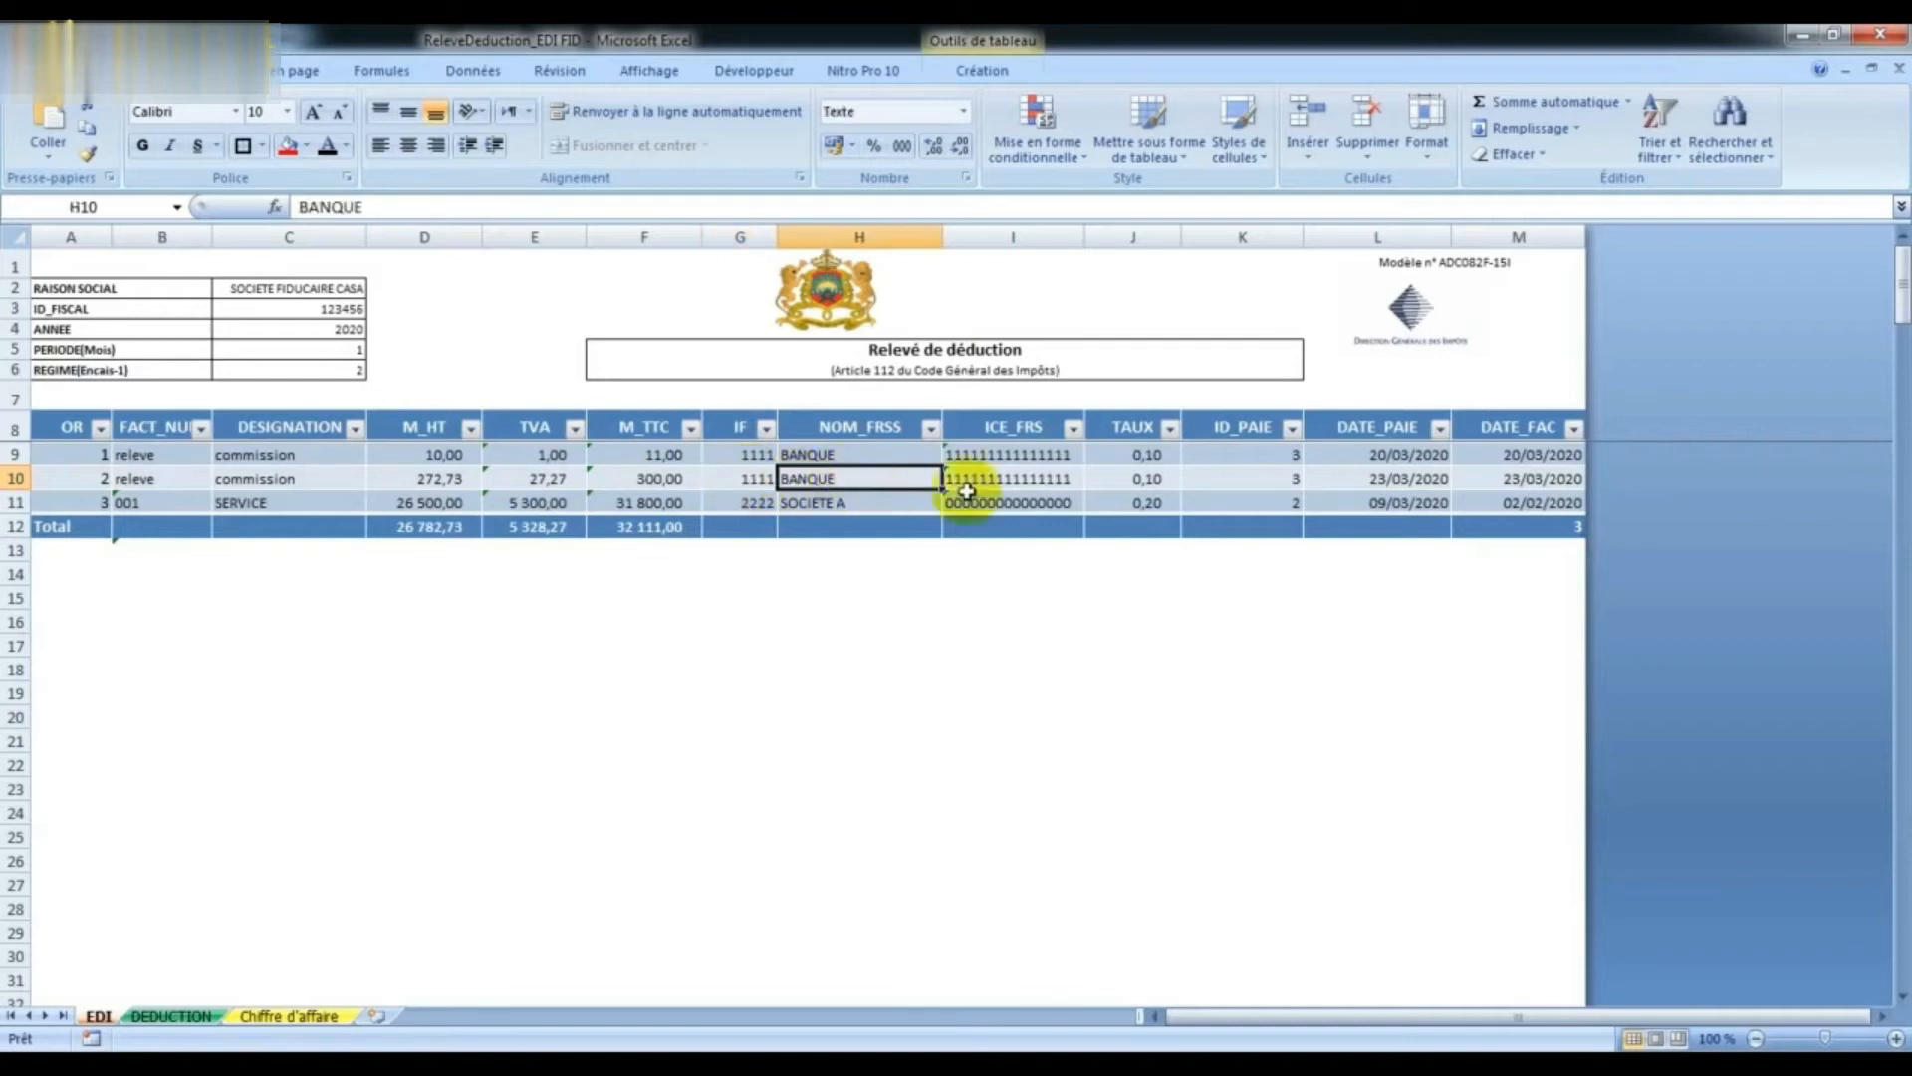
click(998, 482)
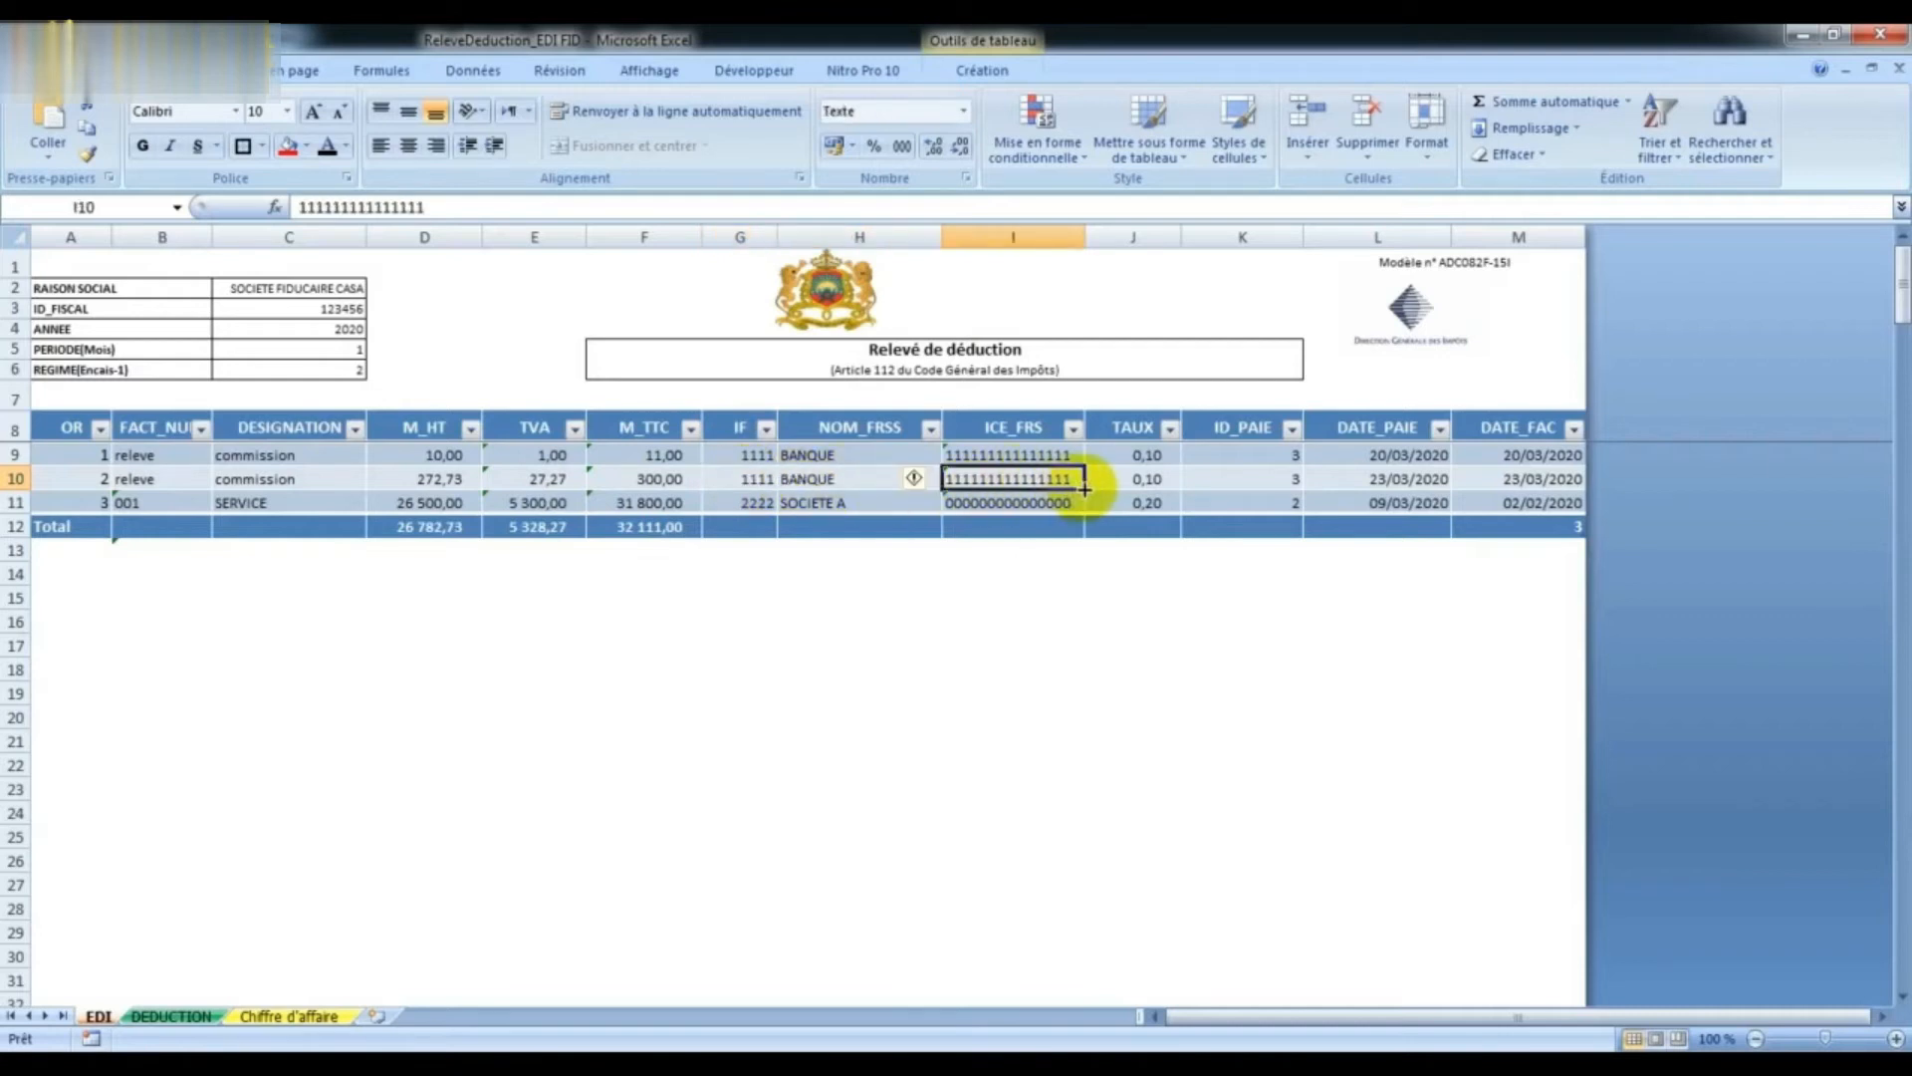
click(1147, 482)
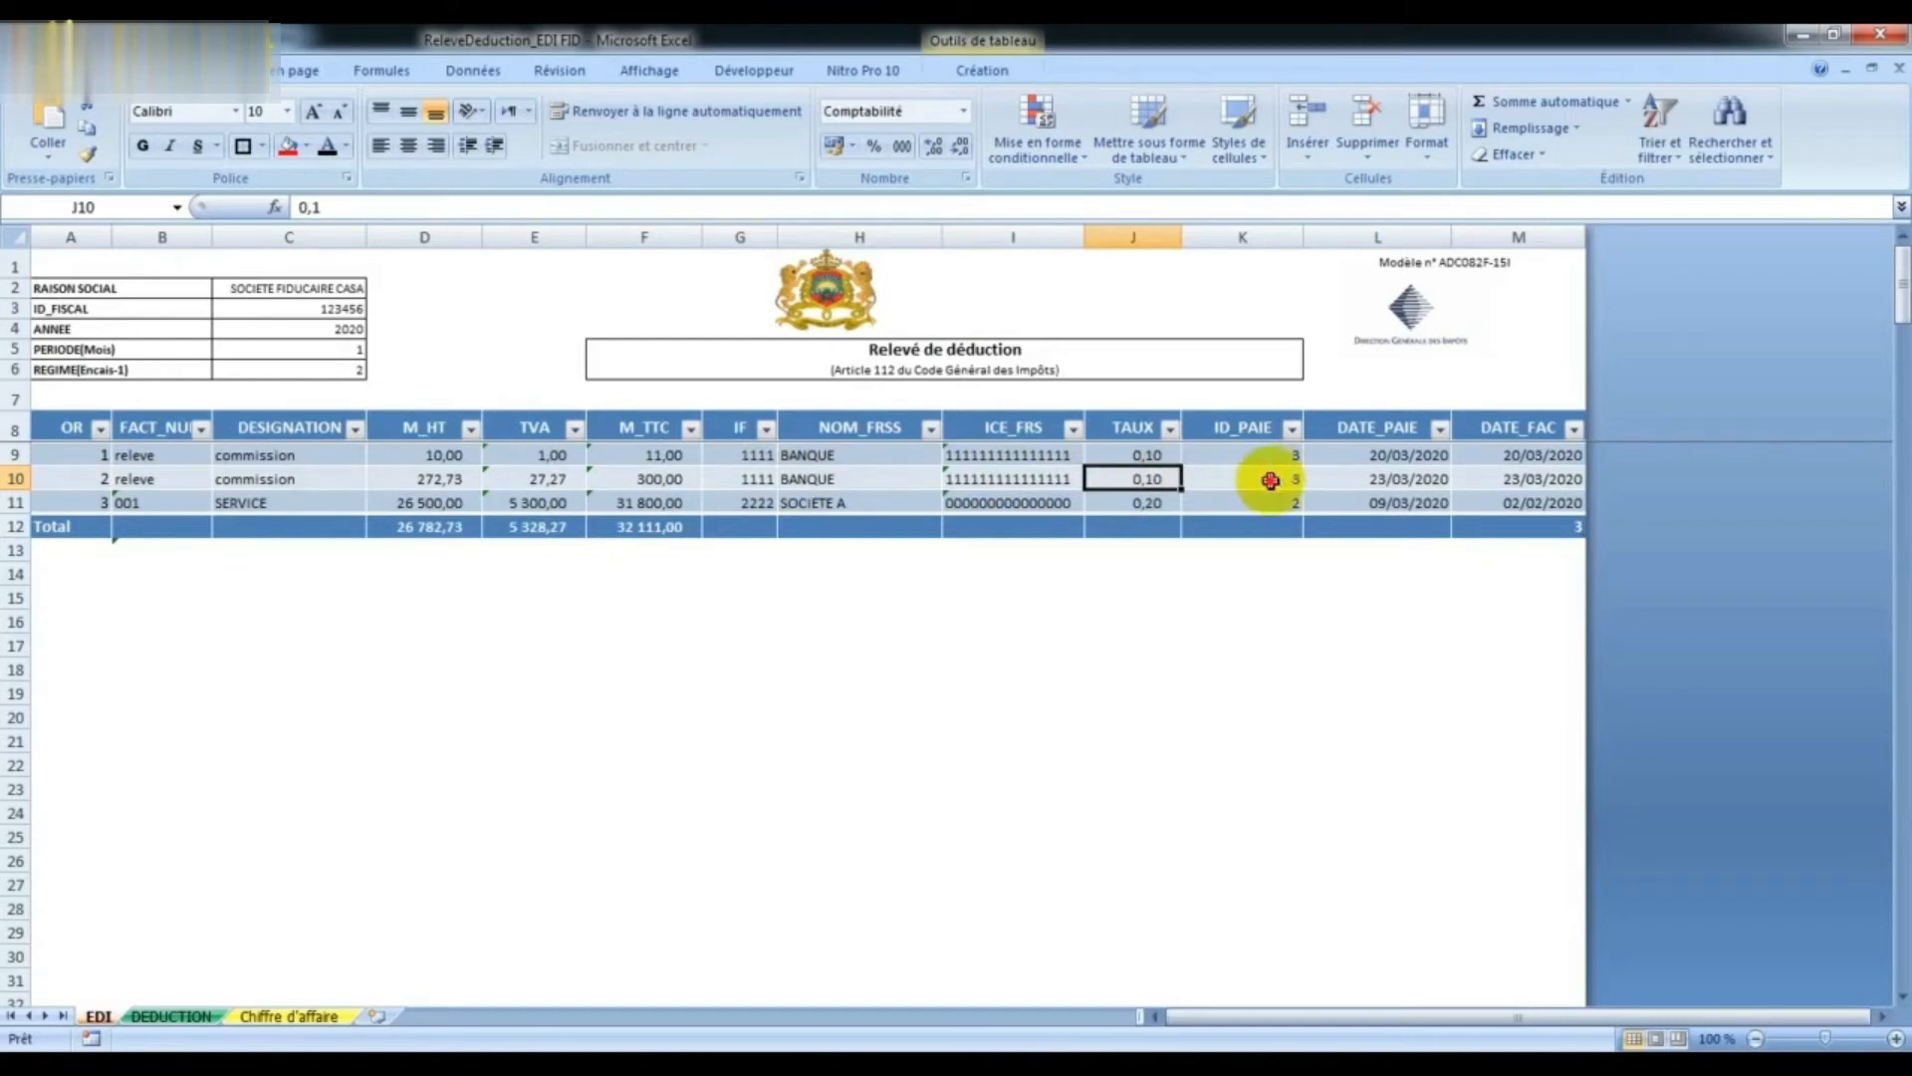
click(1270, 480)
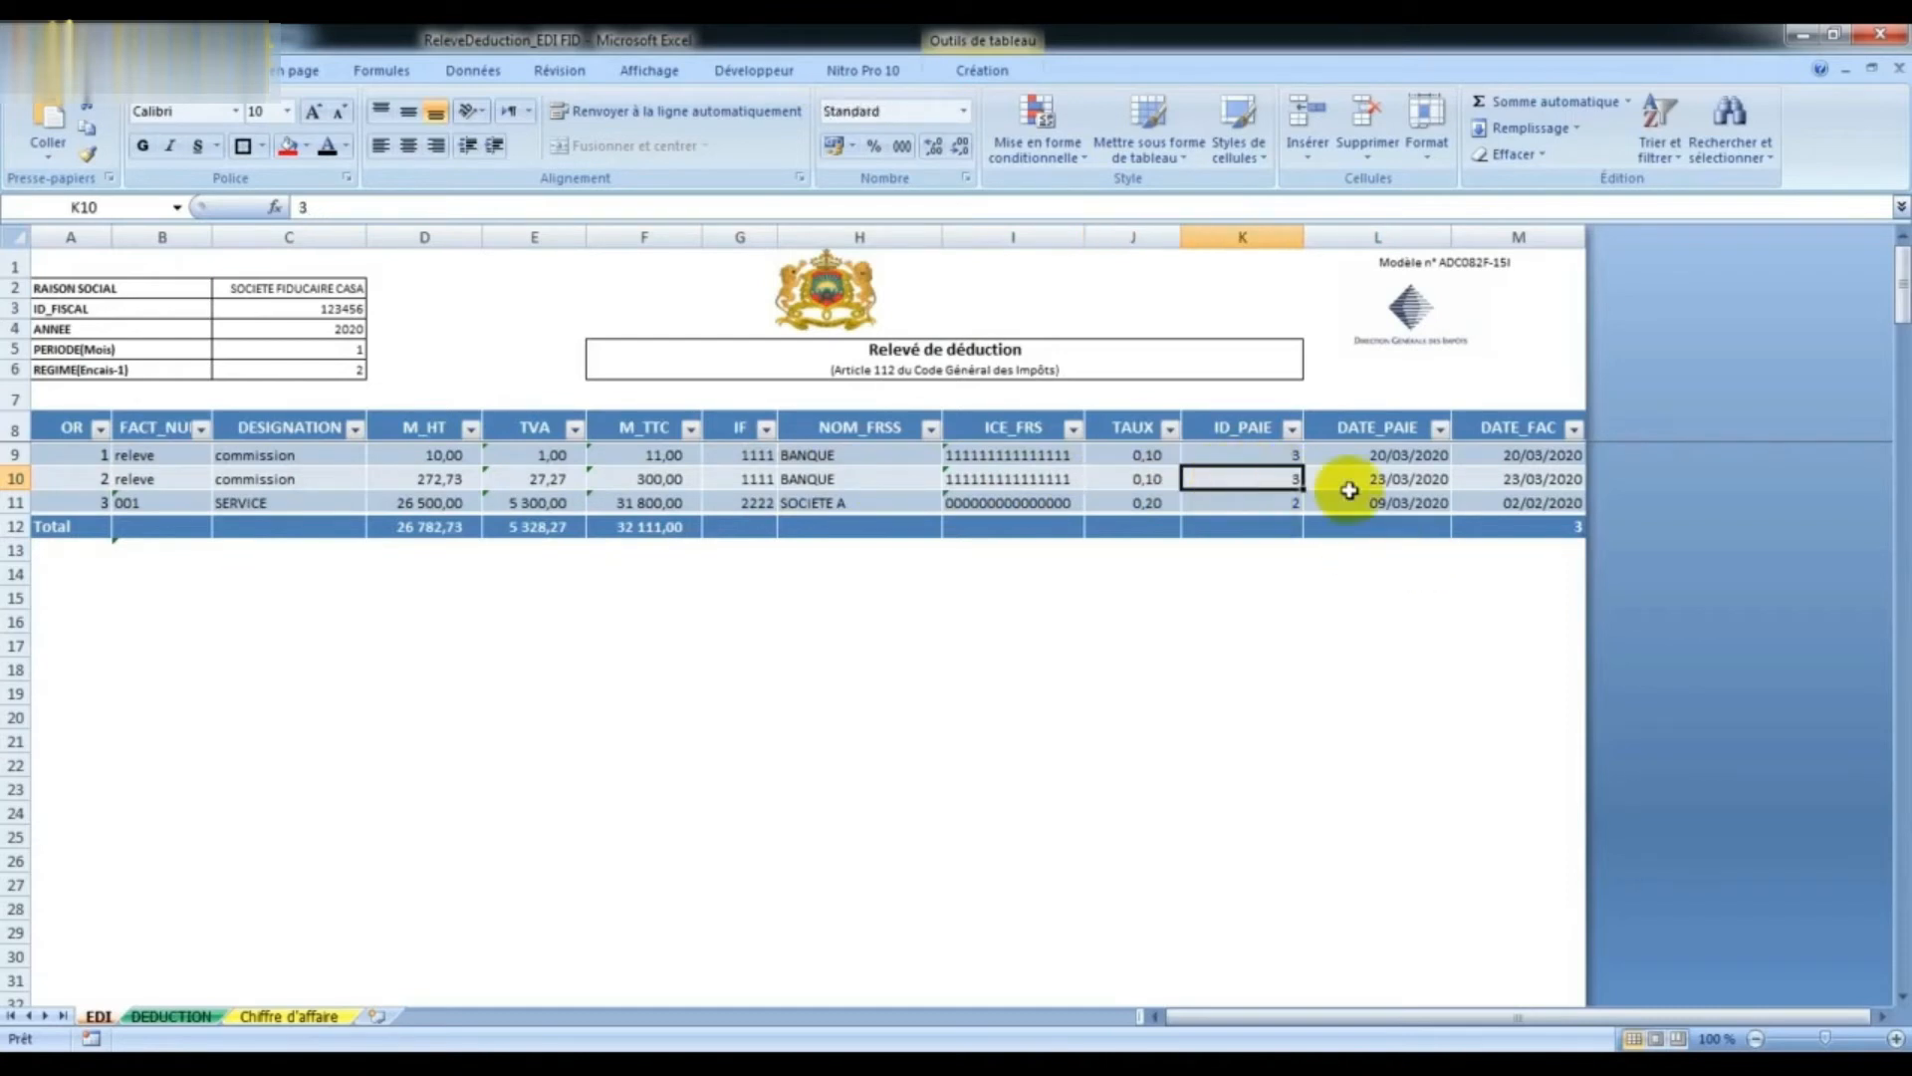
click(1346, 482)
click(1512, 479)
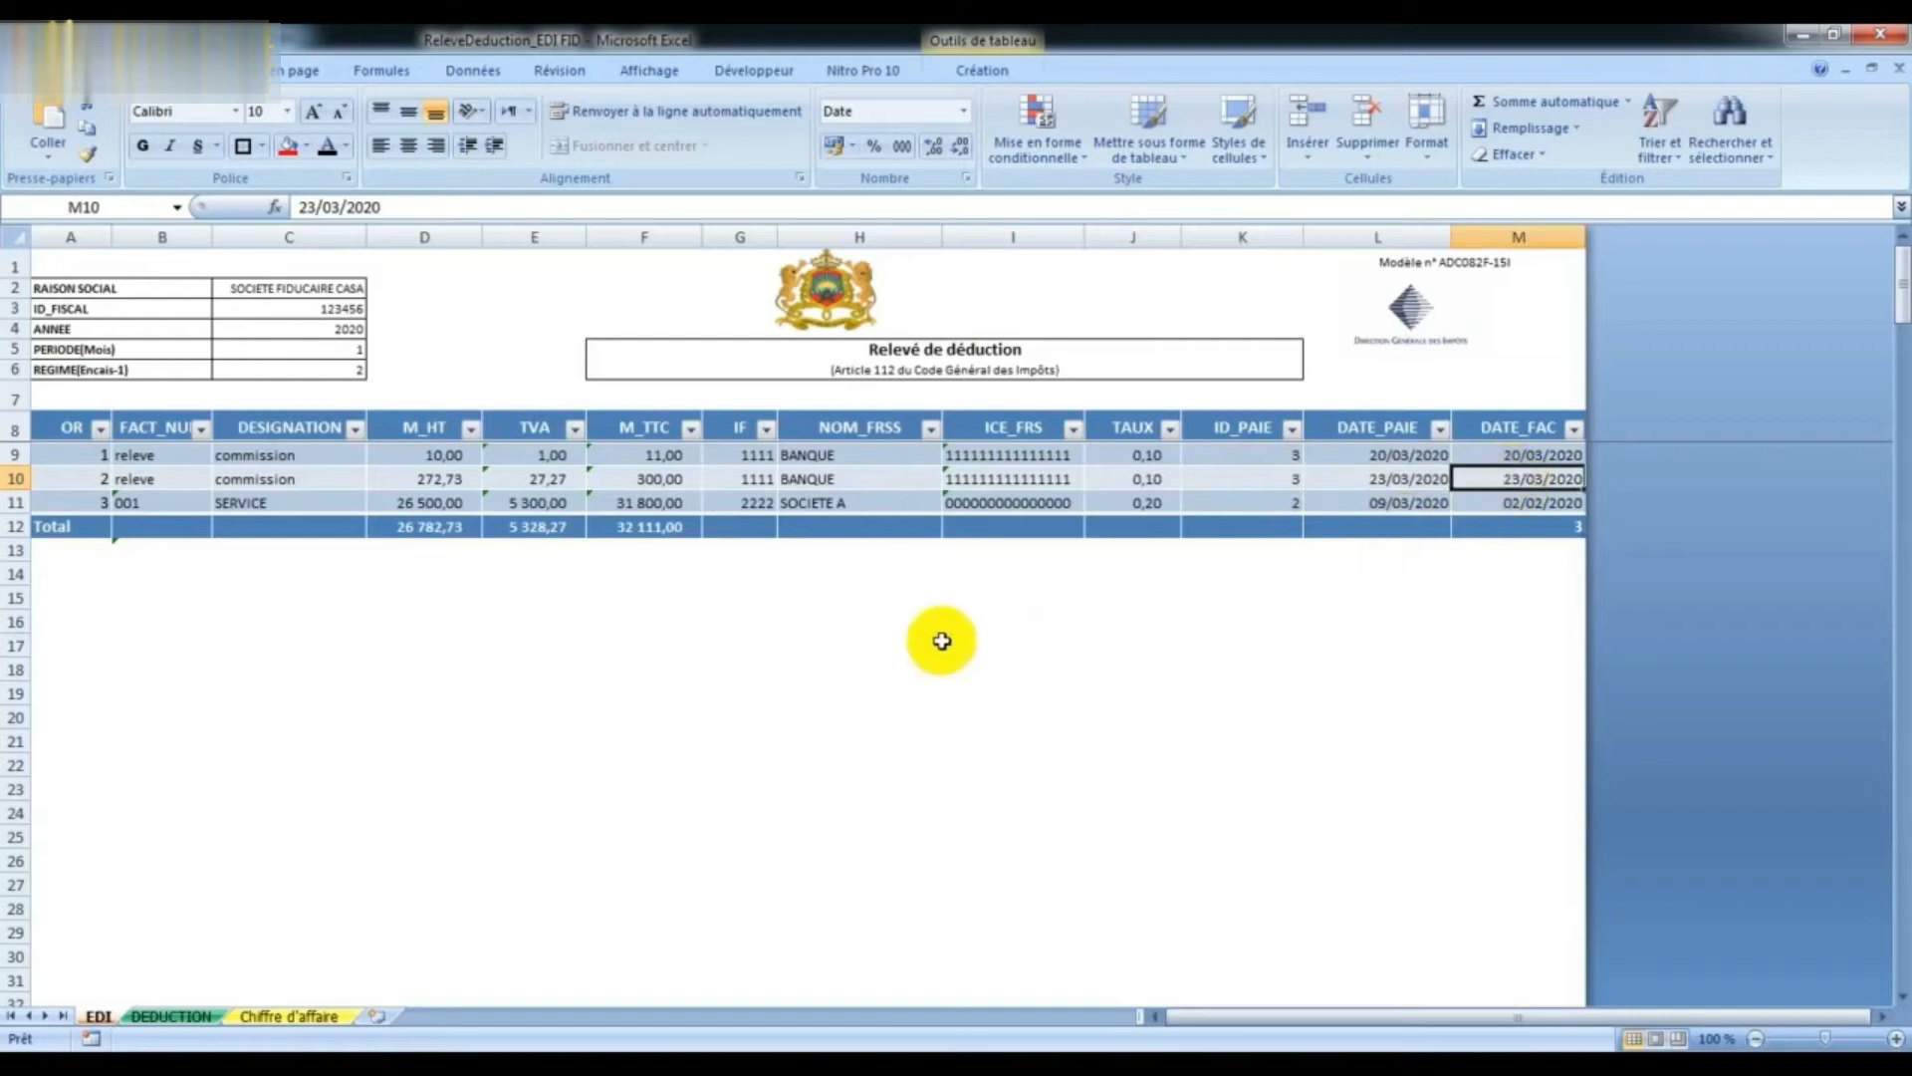
click(1377, 480)
click(1518, 478)
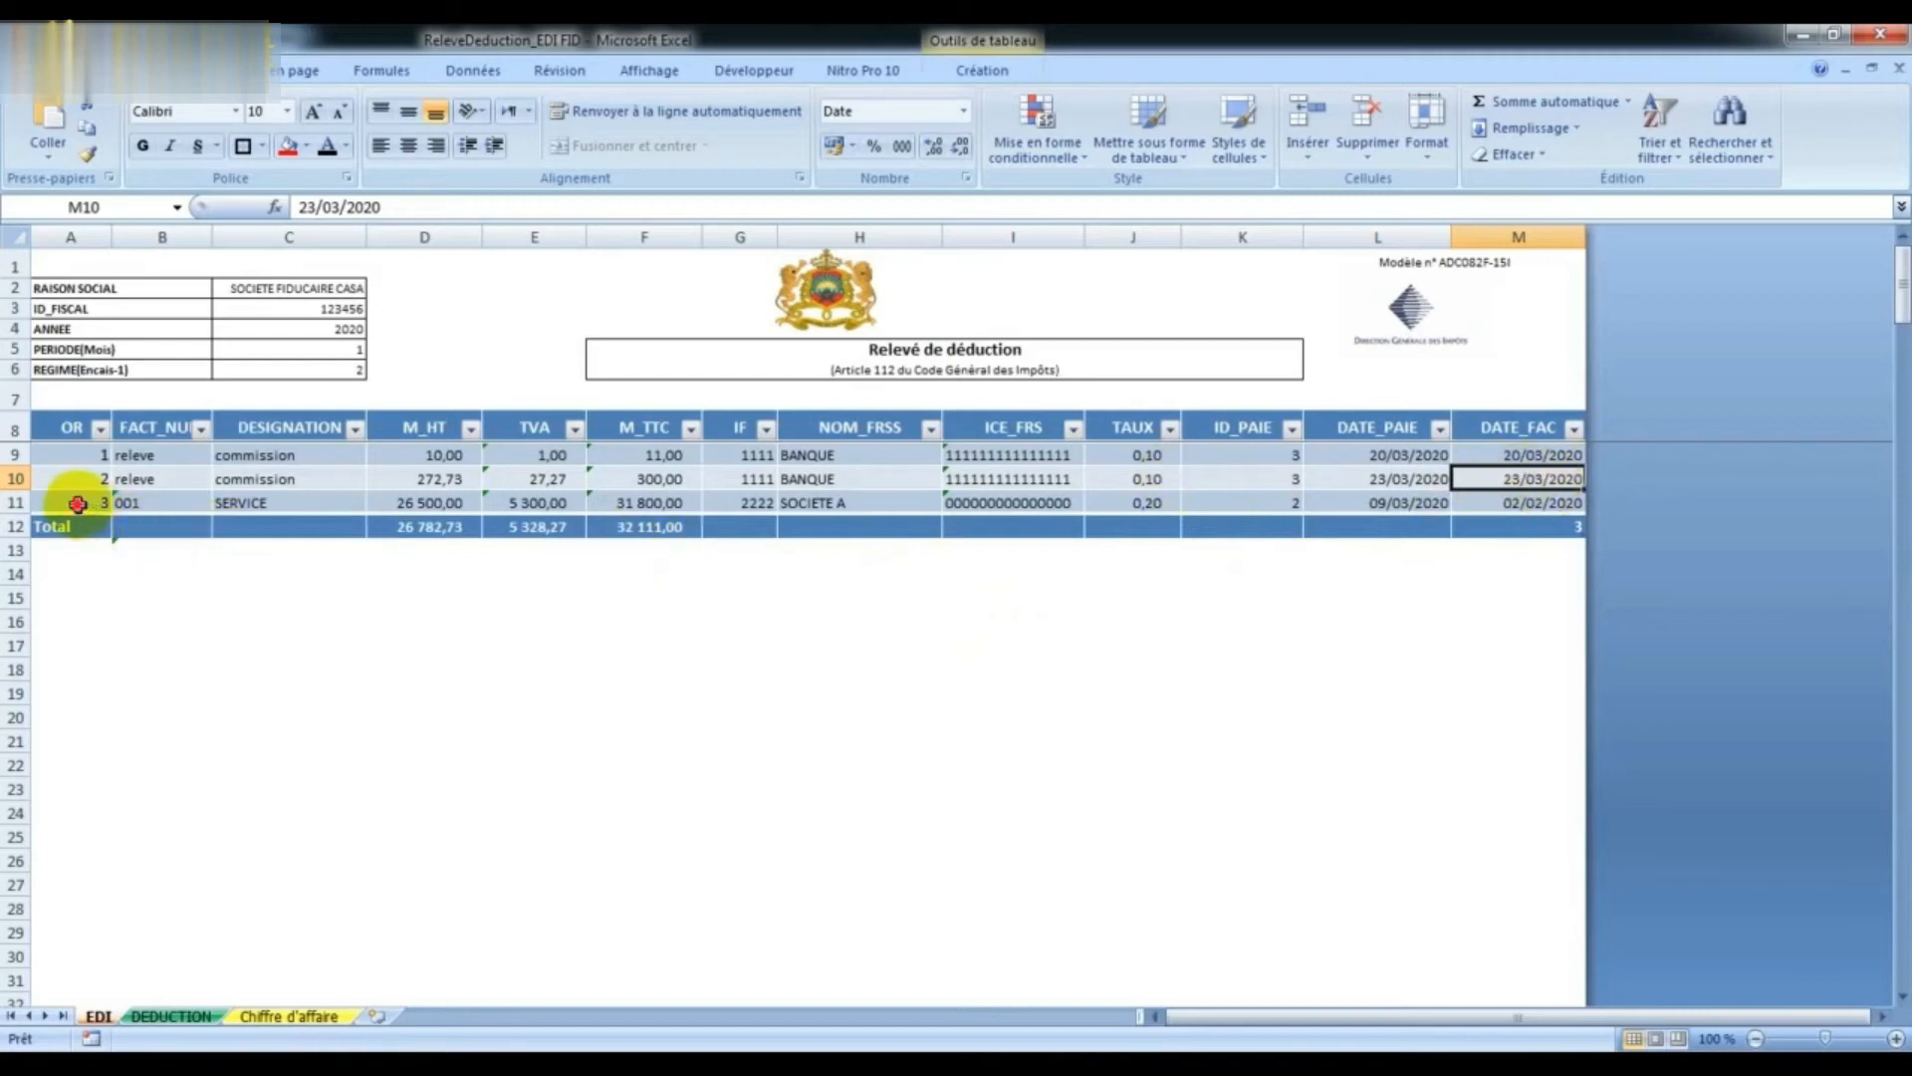
Step: Check the third deduction row's invoice number against the FACT ACHAT purchase invoice
click(307, 876)
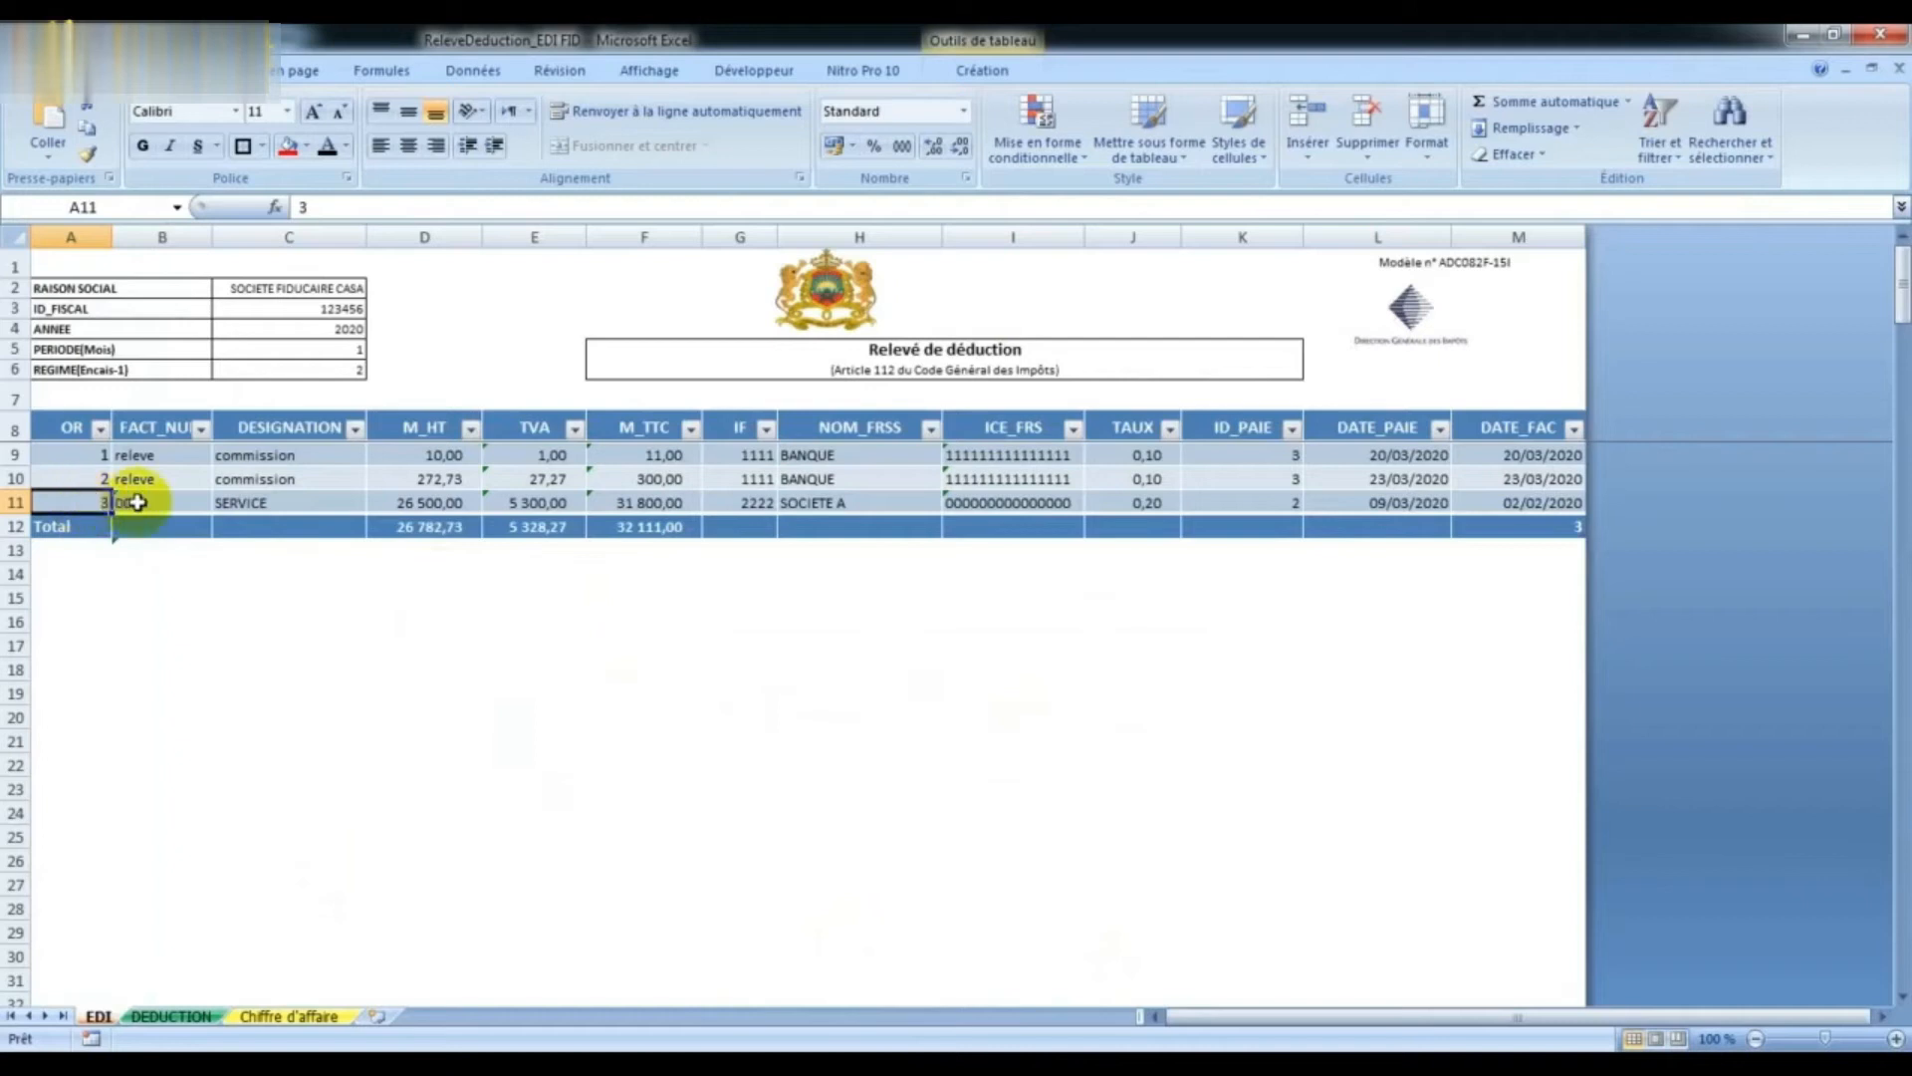
click(197, 509)
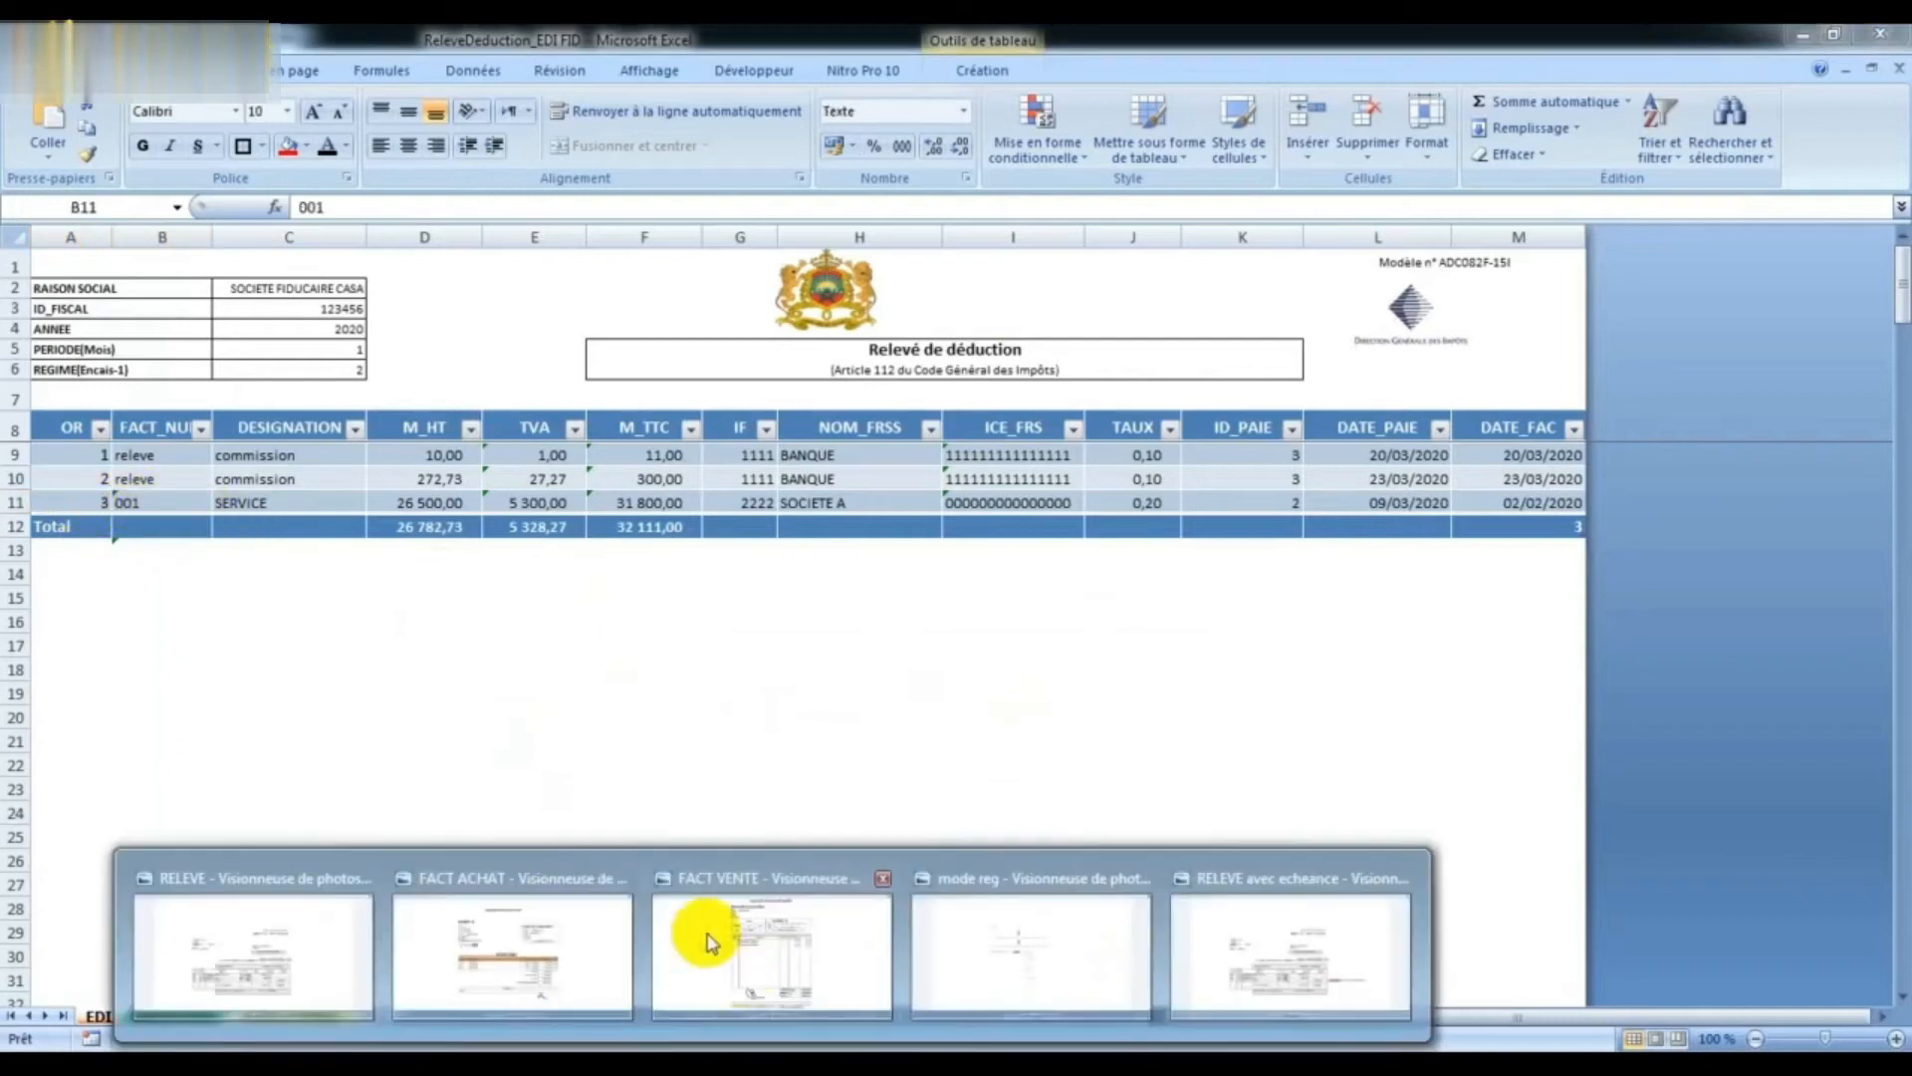
click(490, 881)
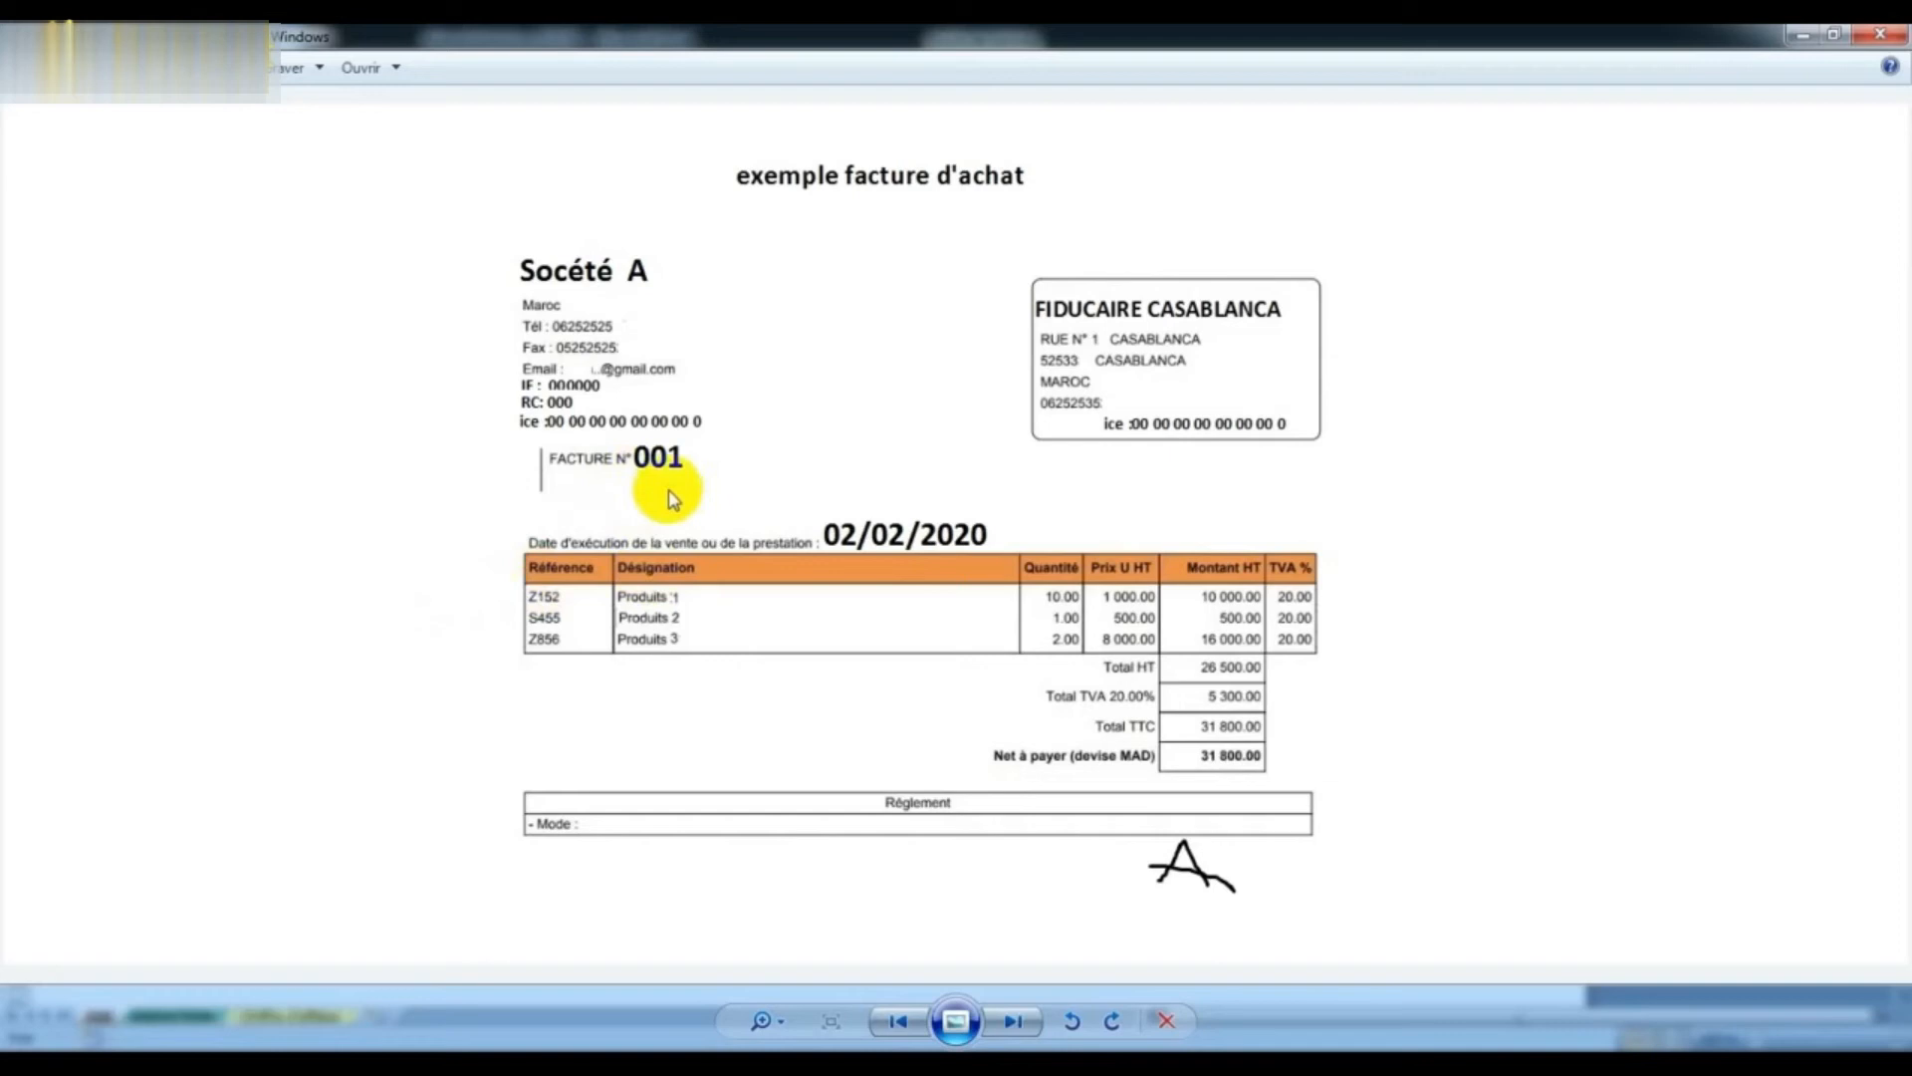
click(1802, 35)
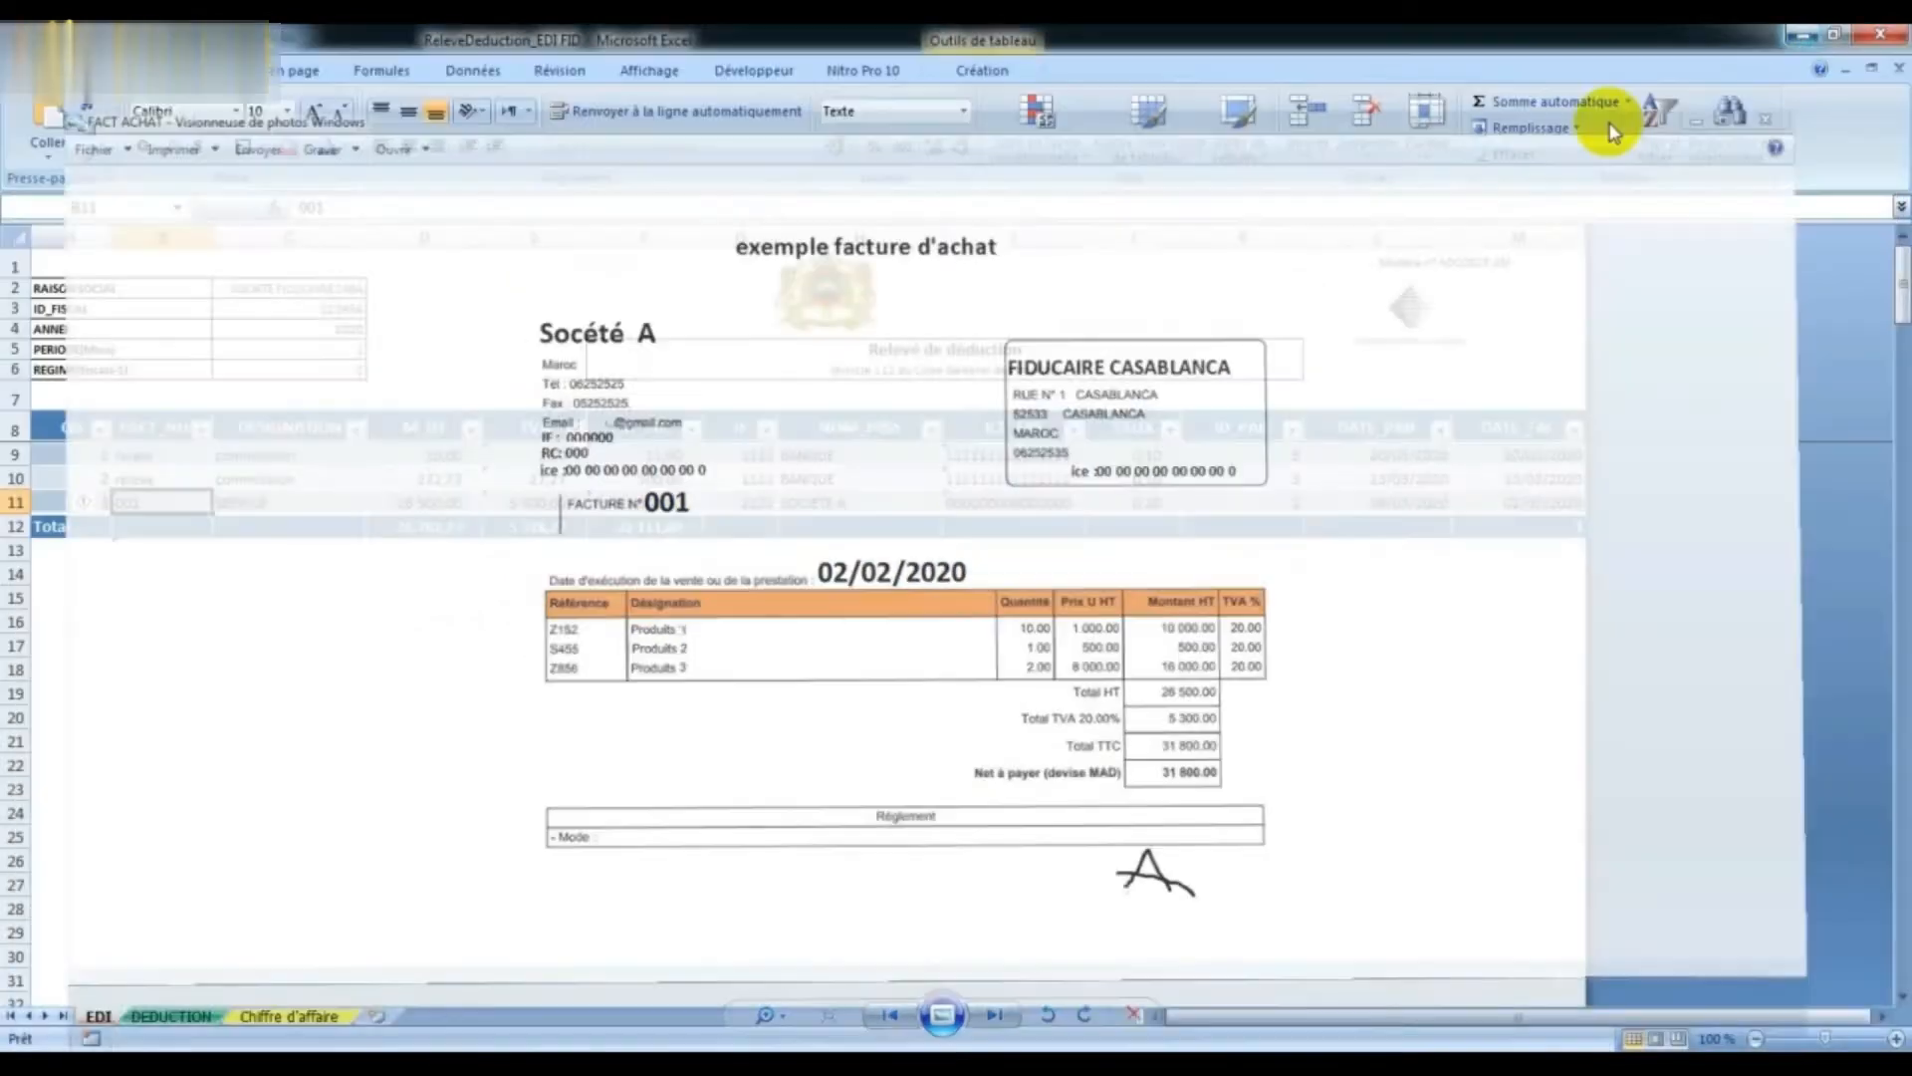
Step: Consult the product lines of the FACT ACHAT invoice and change the third row's designation to PRODUIT
click(256, 501)
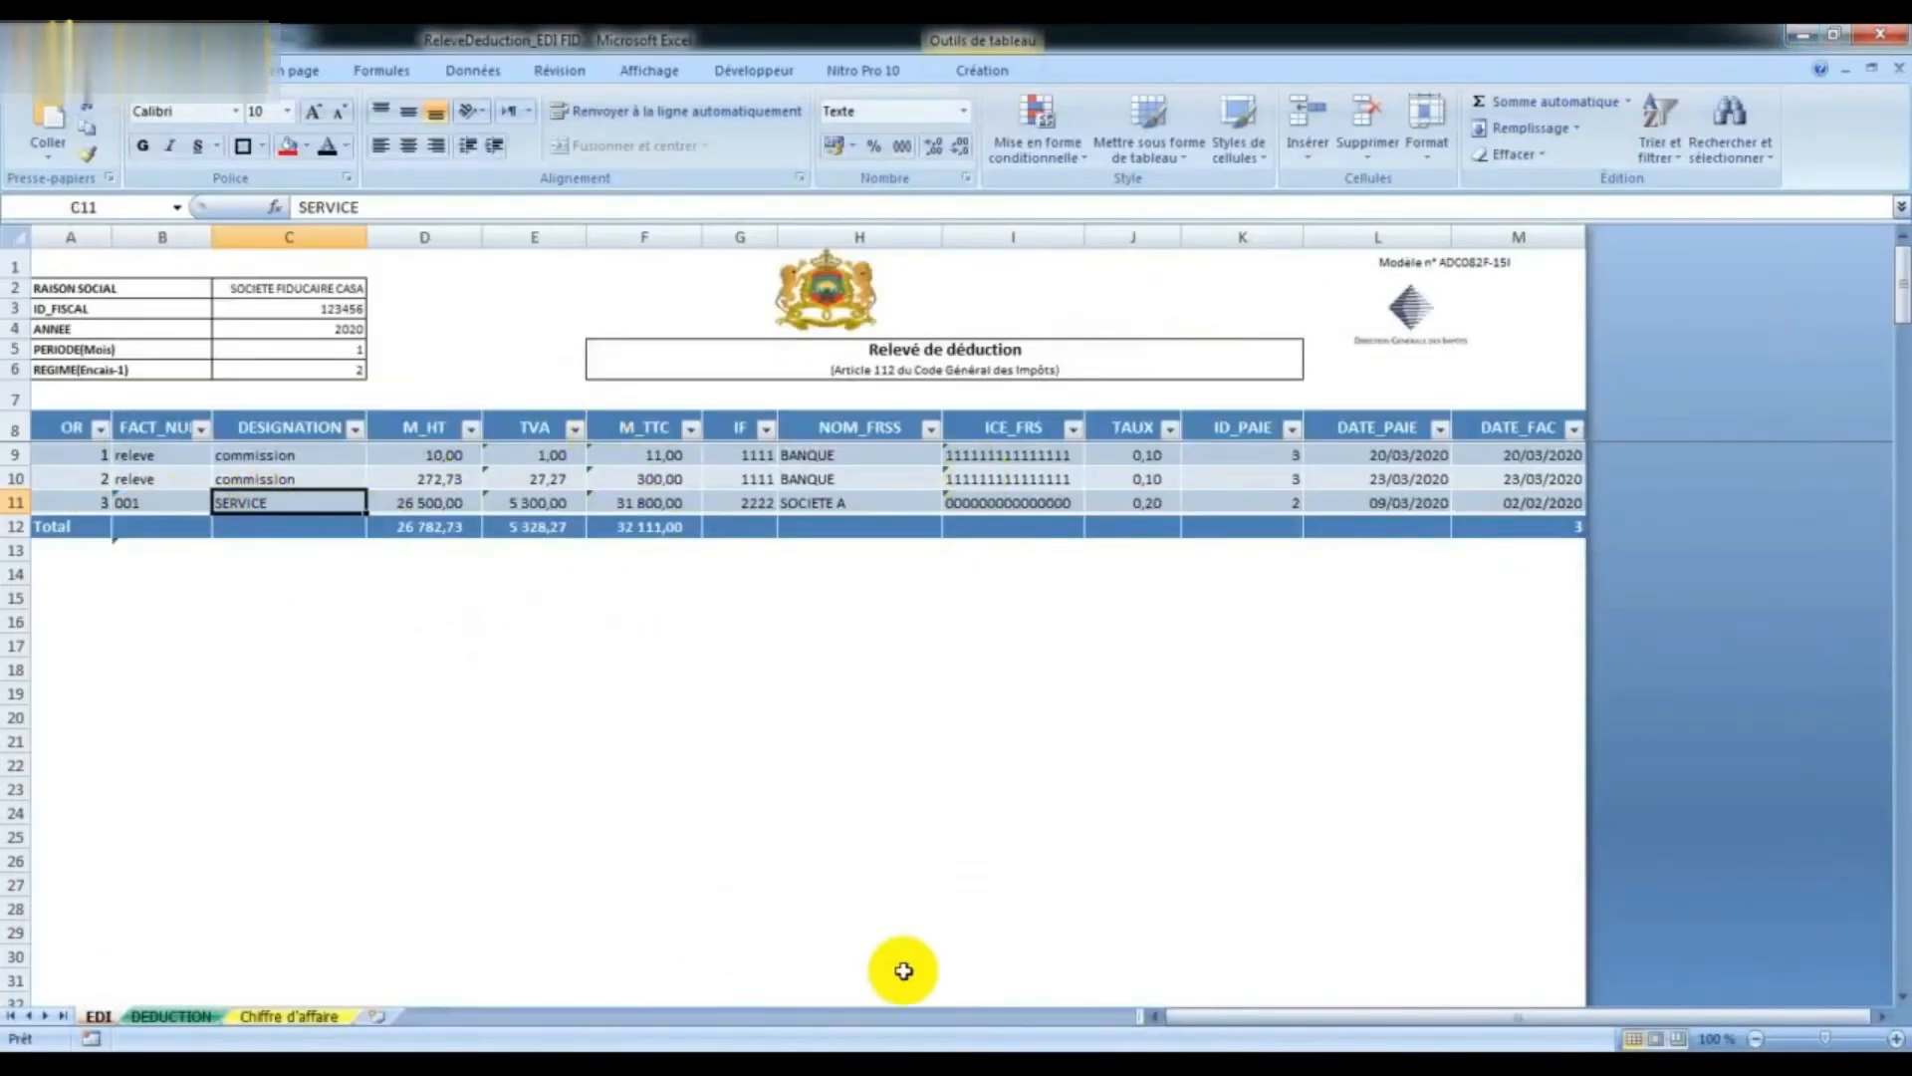
mouse_move(792, 1046)
click(537, 877)
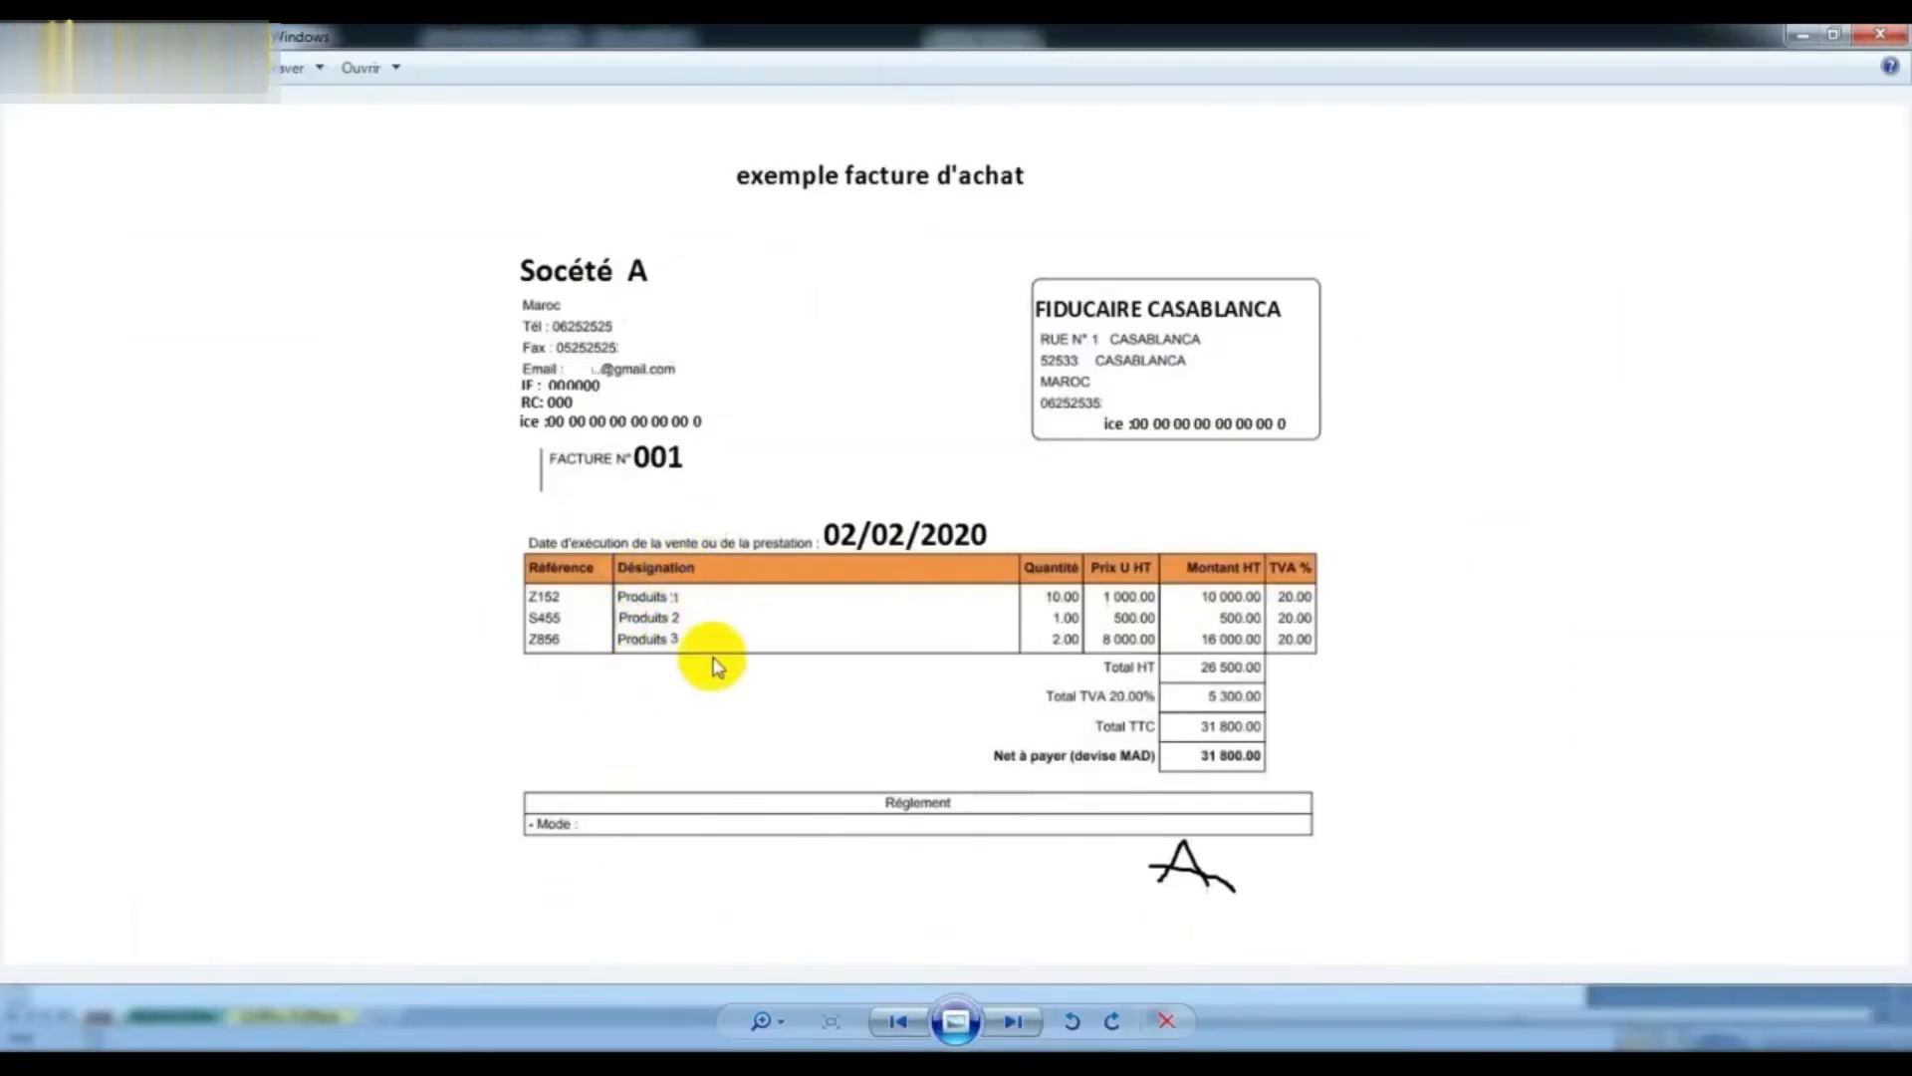
click(1798, 36)
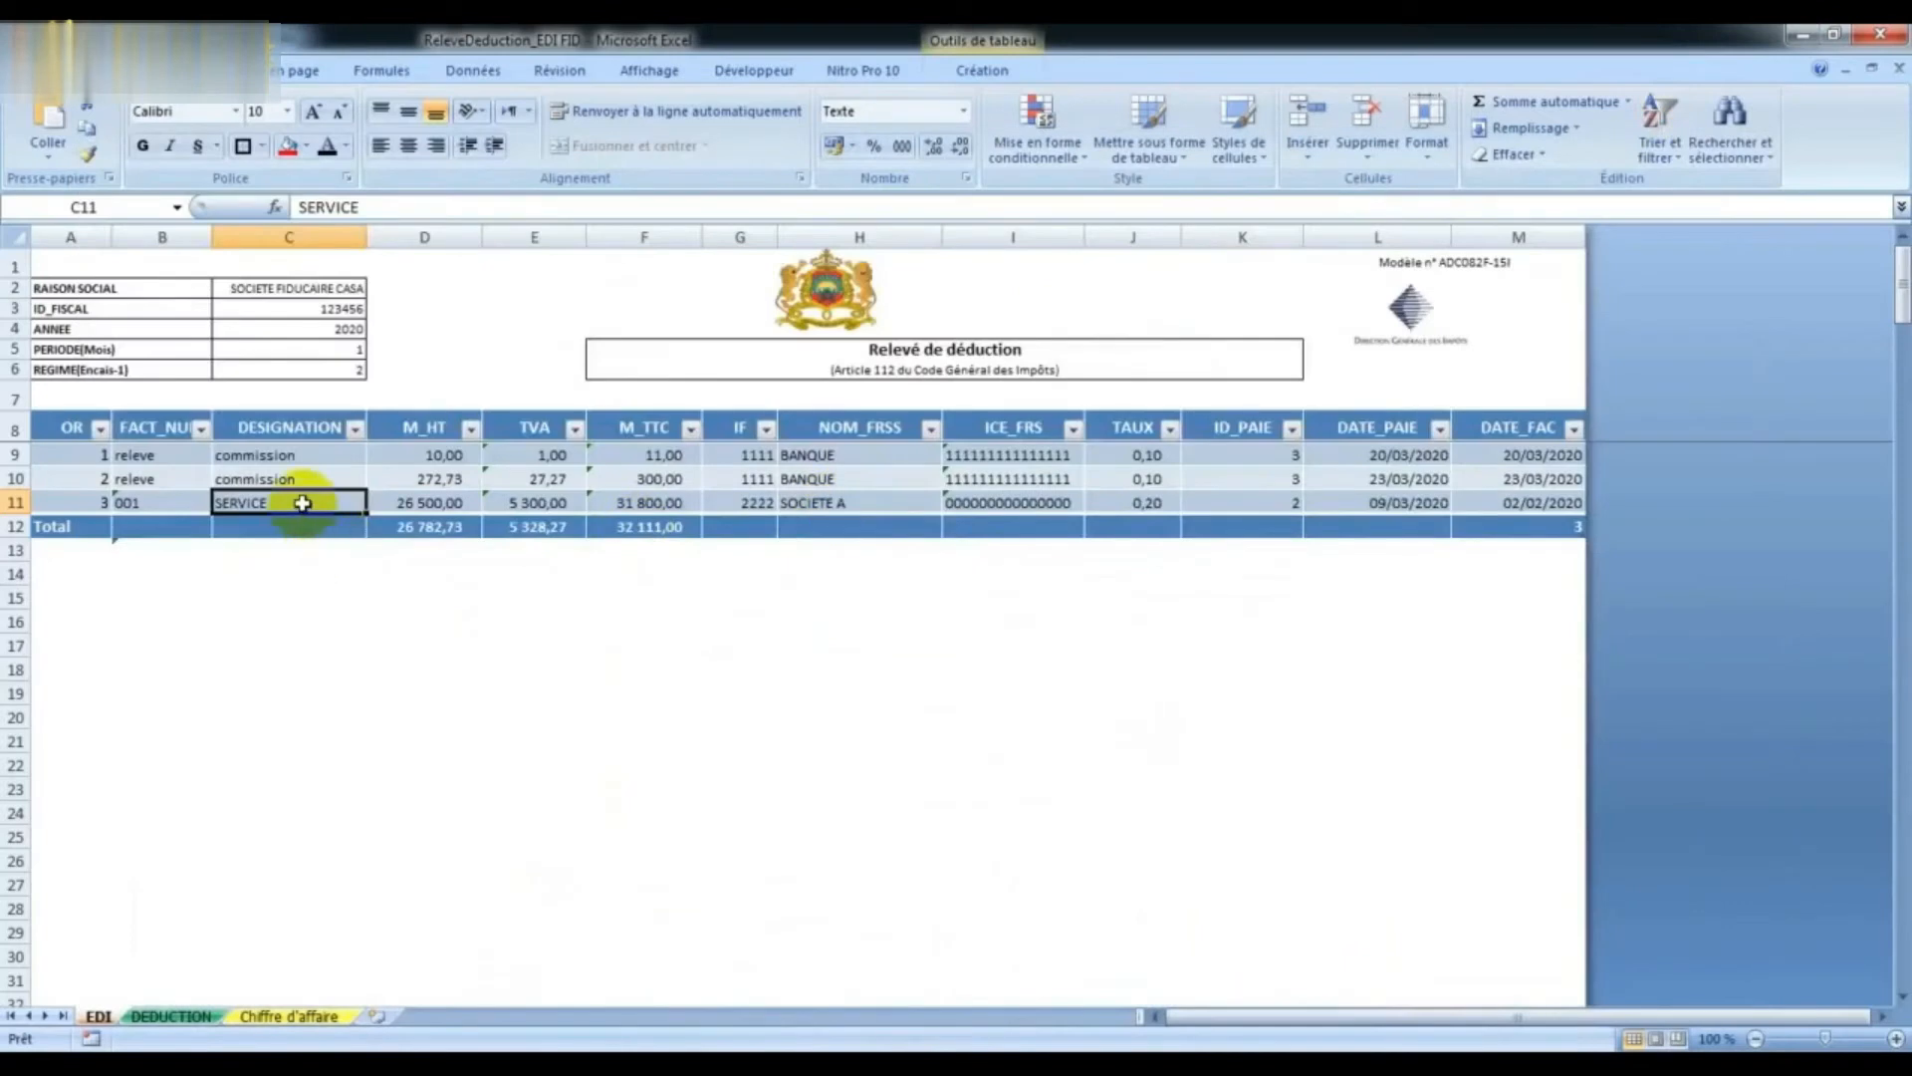
text(PRODUIT)
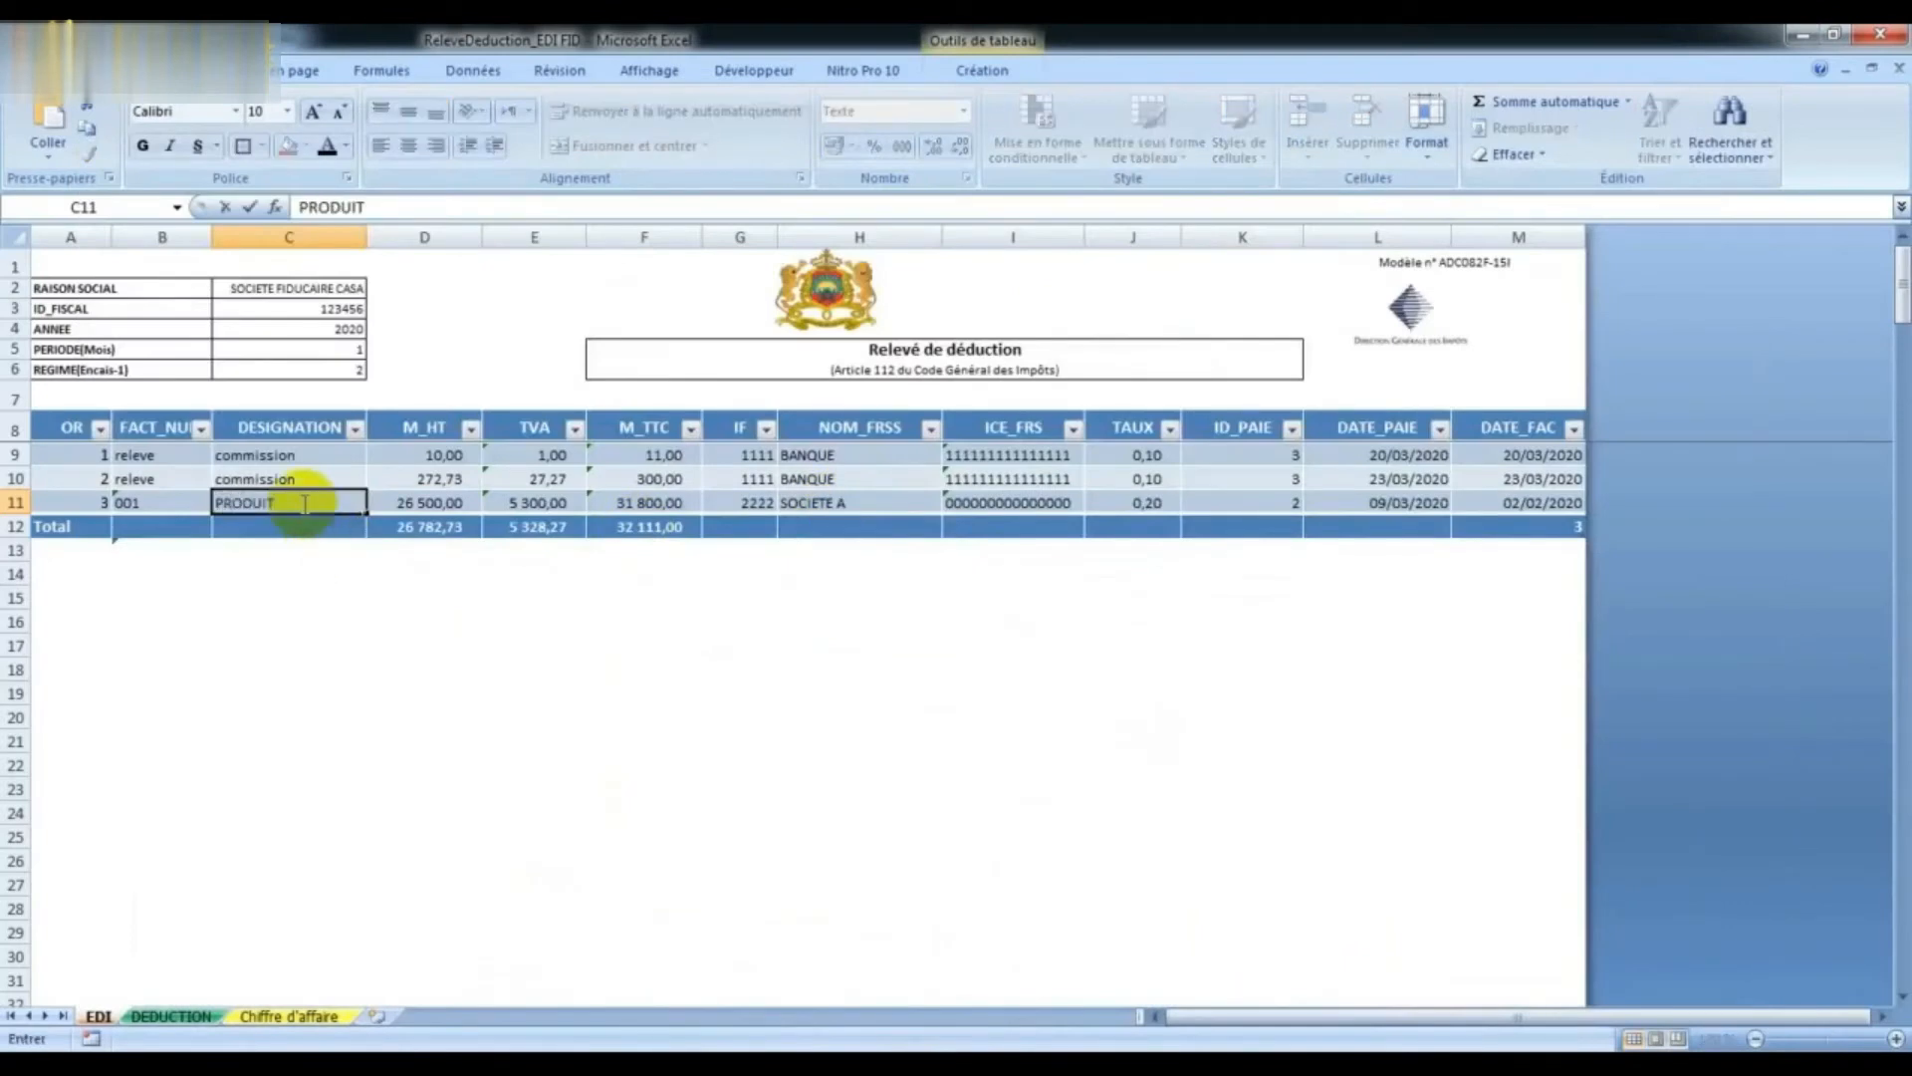
click(438, 502)
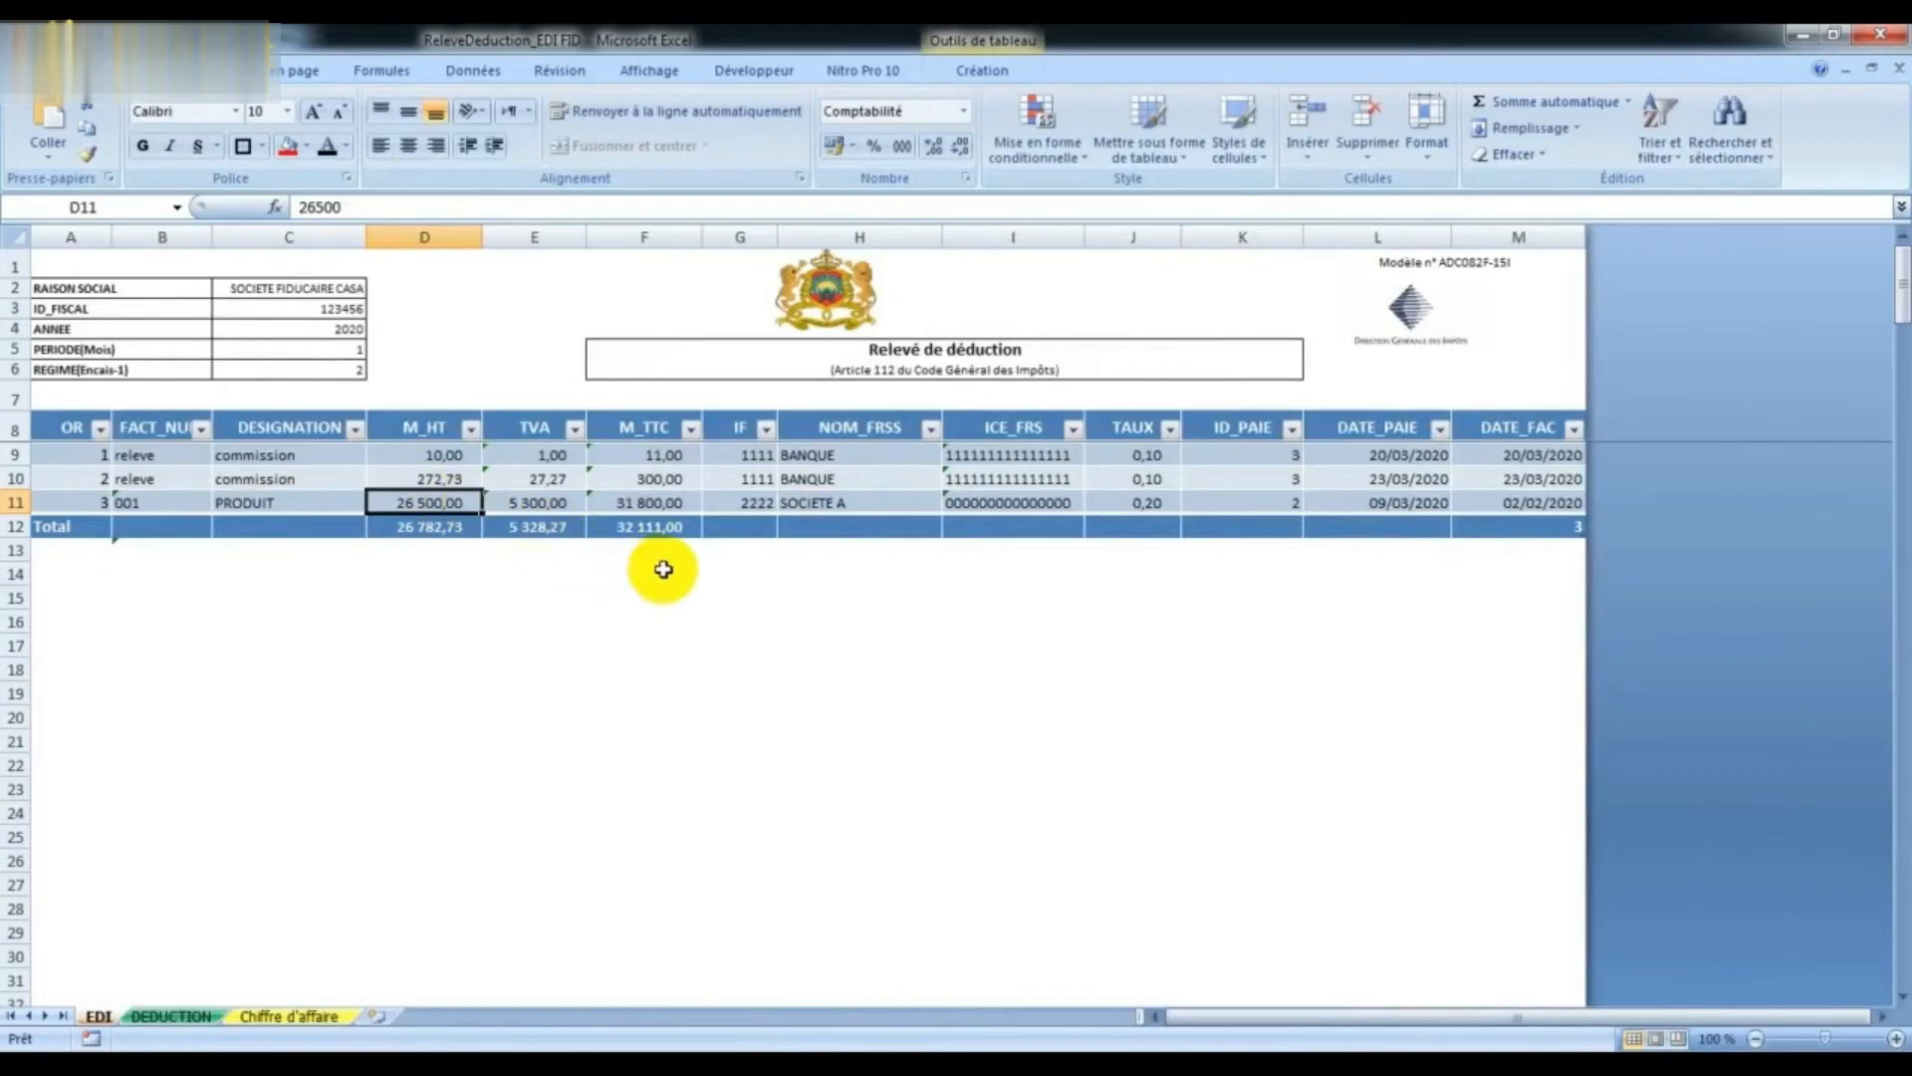
Step: Compare the third row's M_HT, TVA and M_TTC amounts with the totals on the FACT ACHAT invoice
mouse_move(787, 1045)
click(566, 871)
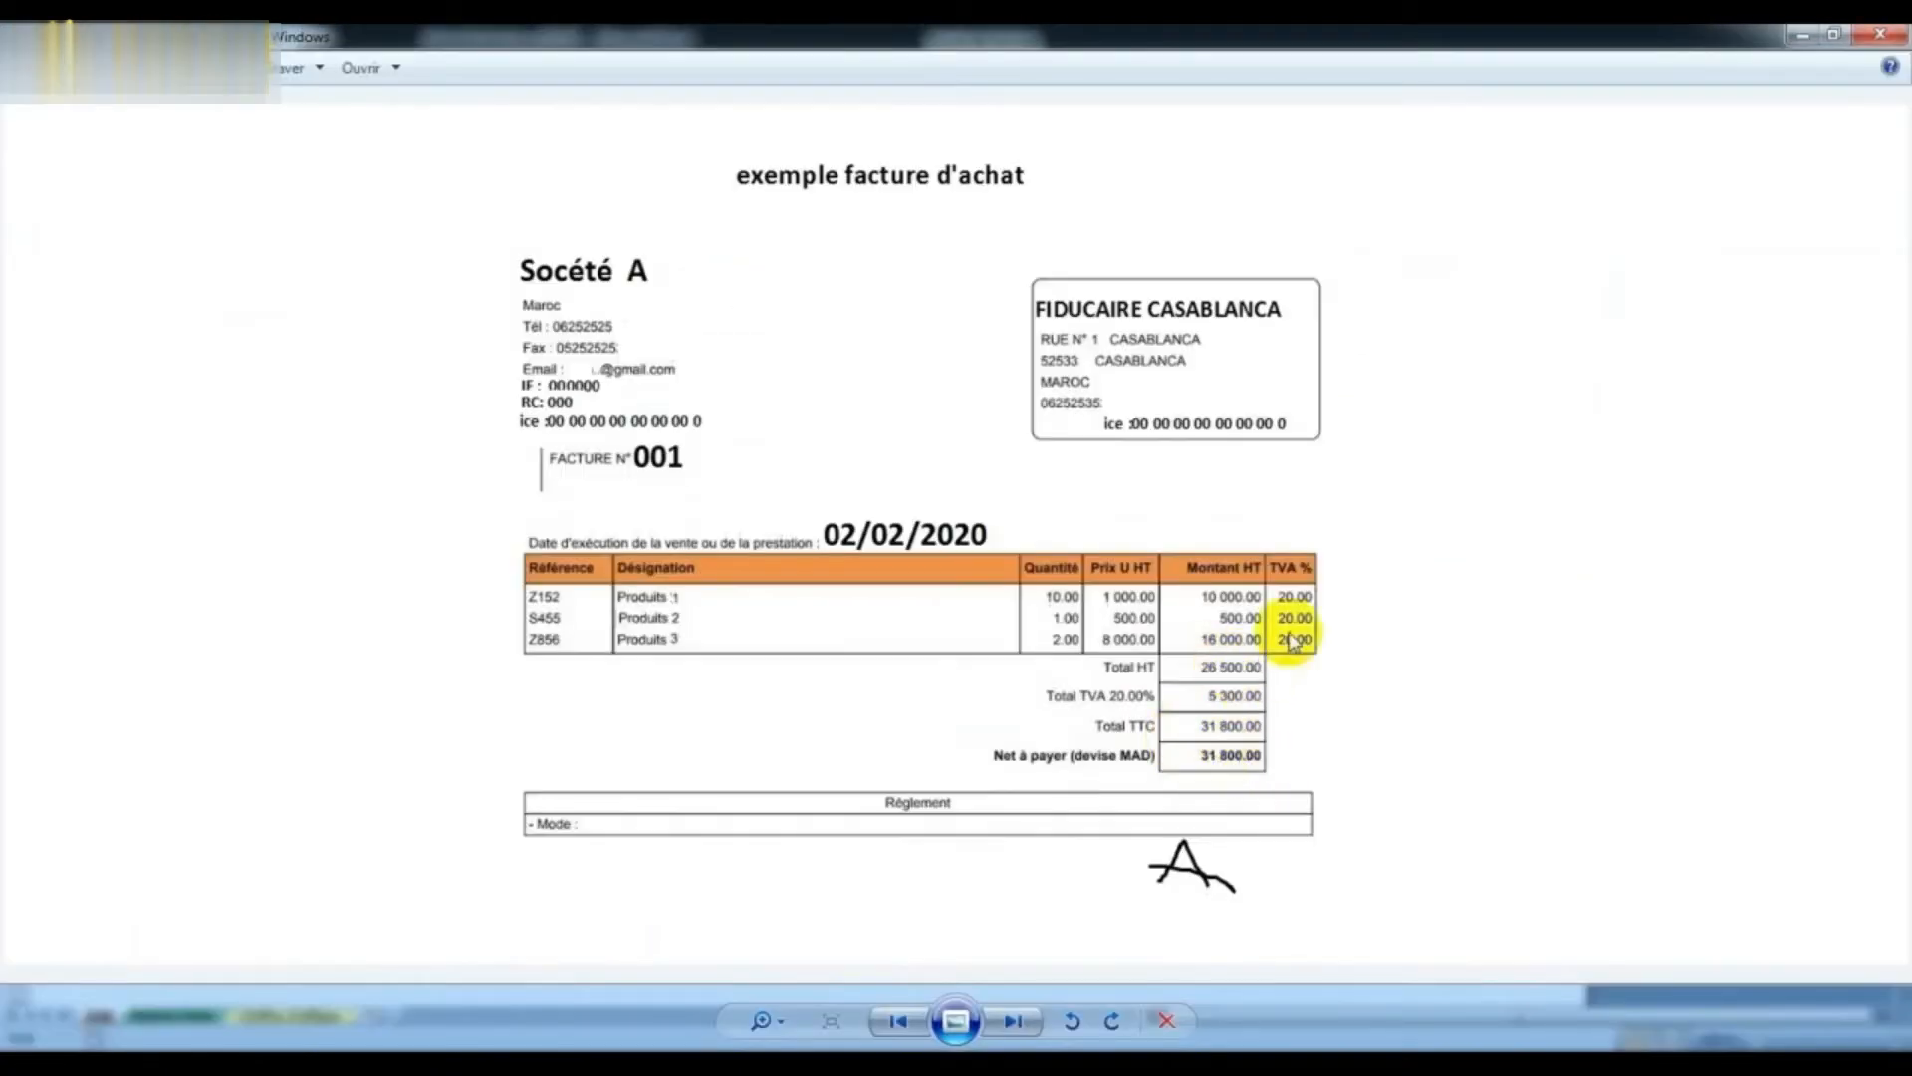
click(1802, 35)
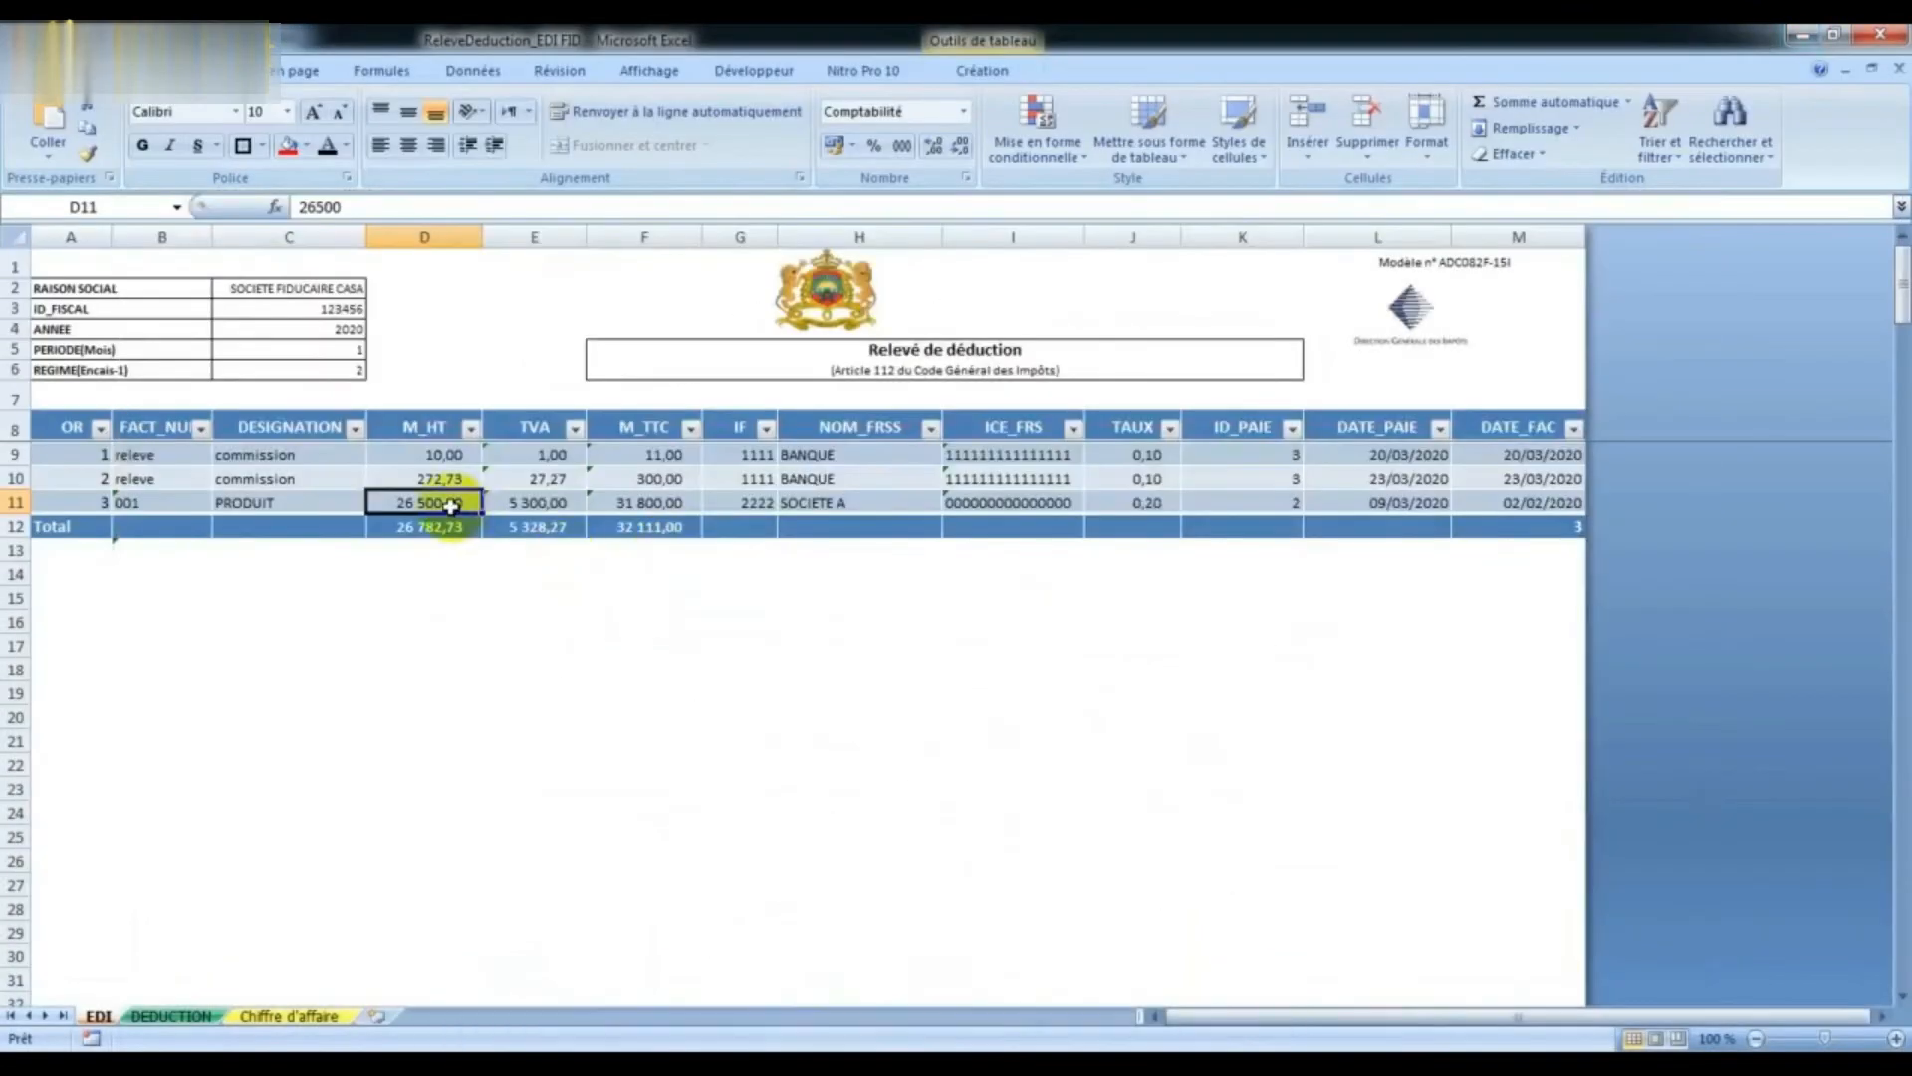
click(538, 503)
click(647, 503)
Step: Check the third row's supplier name and ICE against the supplier details on the FACT ACHAT invoice
click(833, 503)
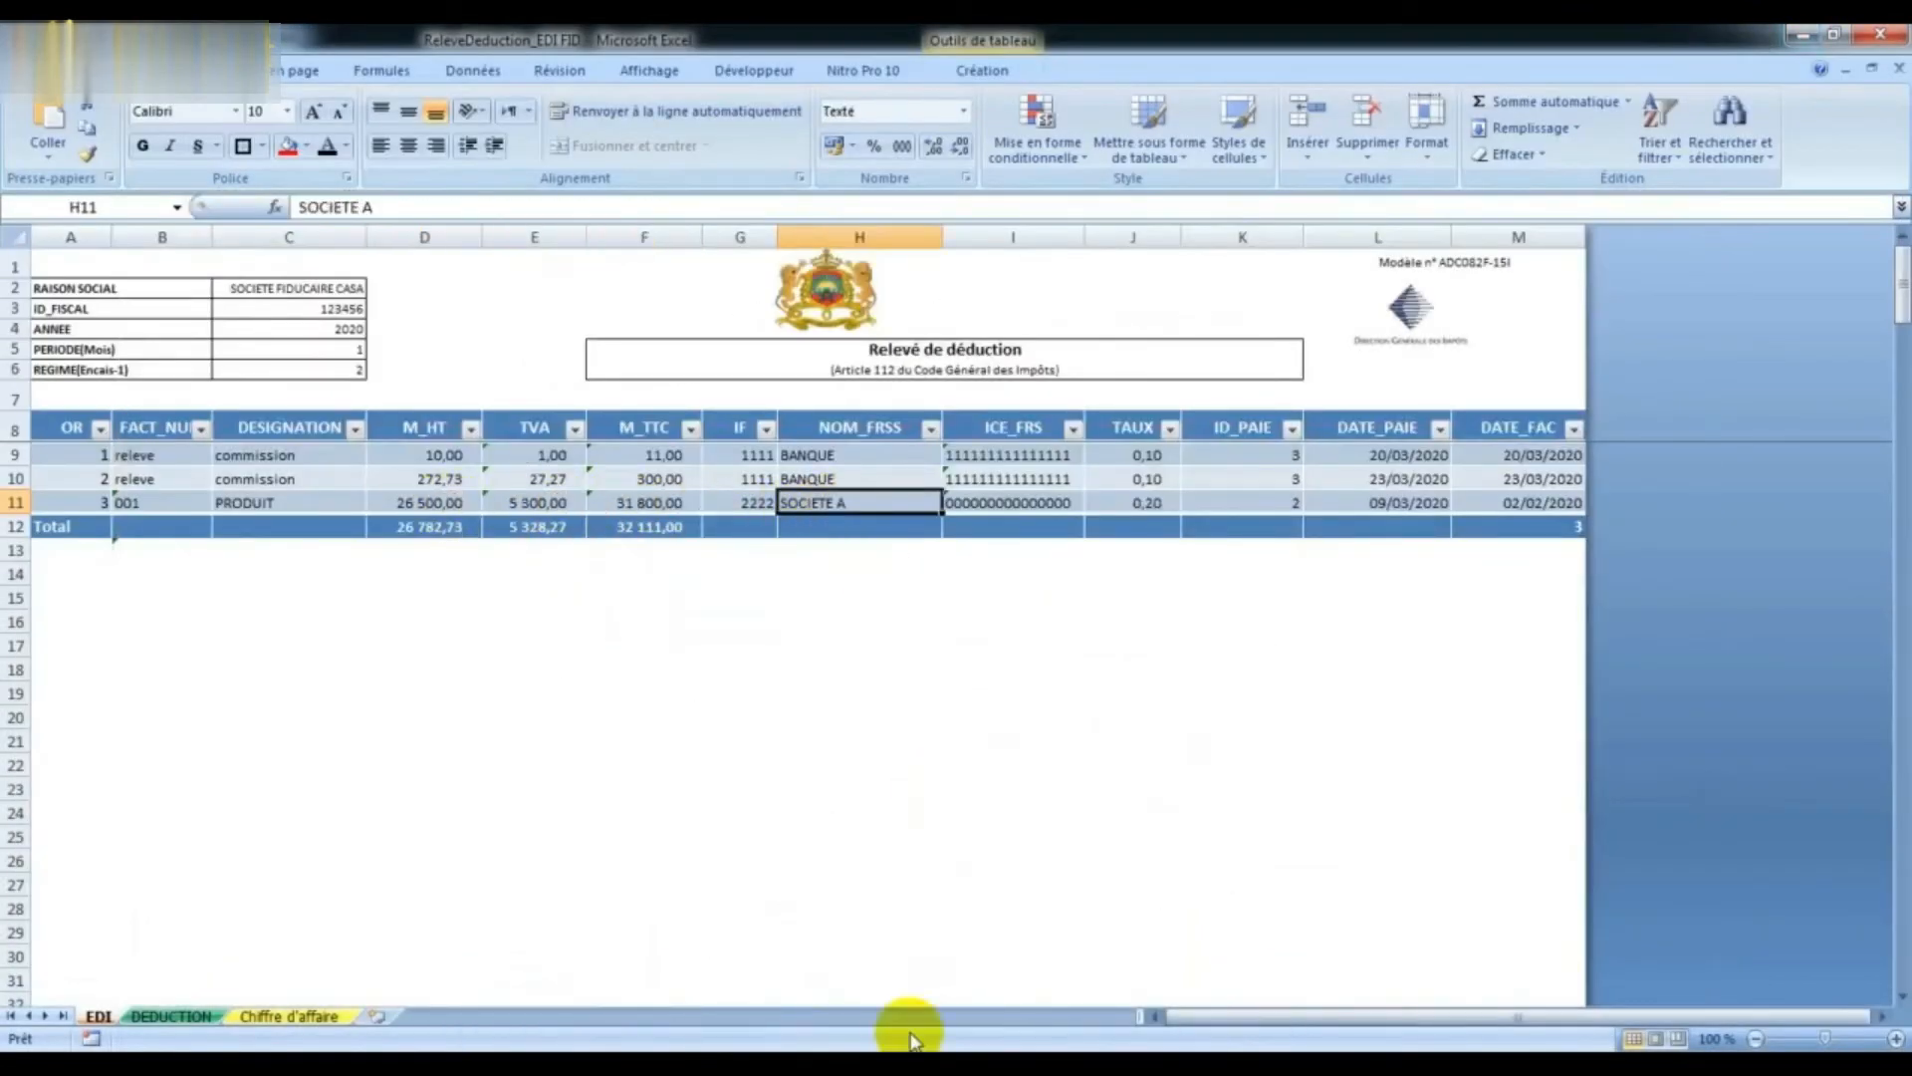
mouse_move(762, 1046)
click(568, 877)
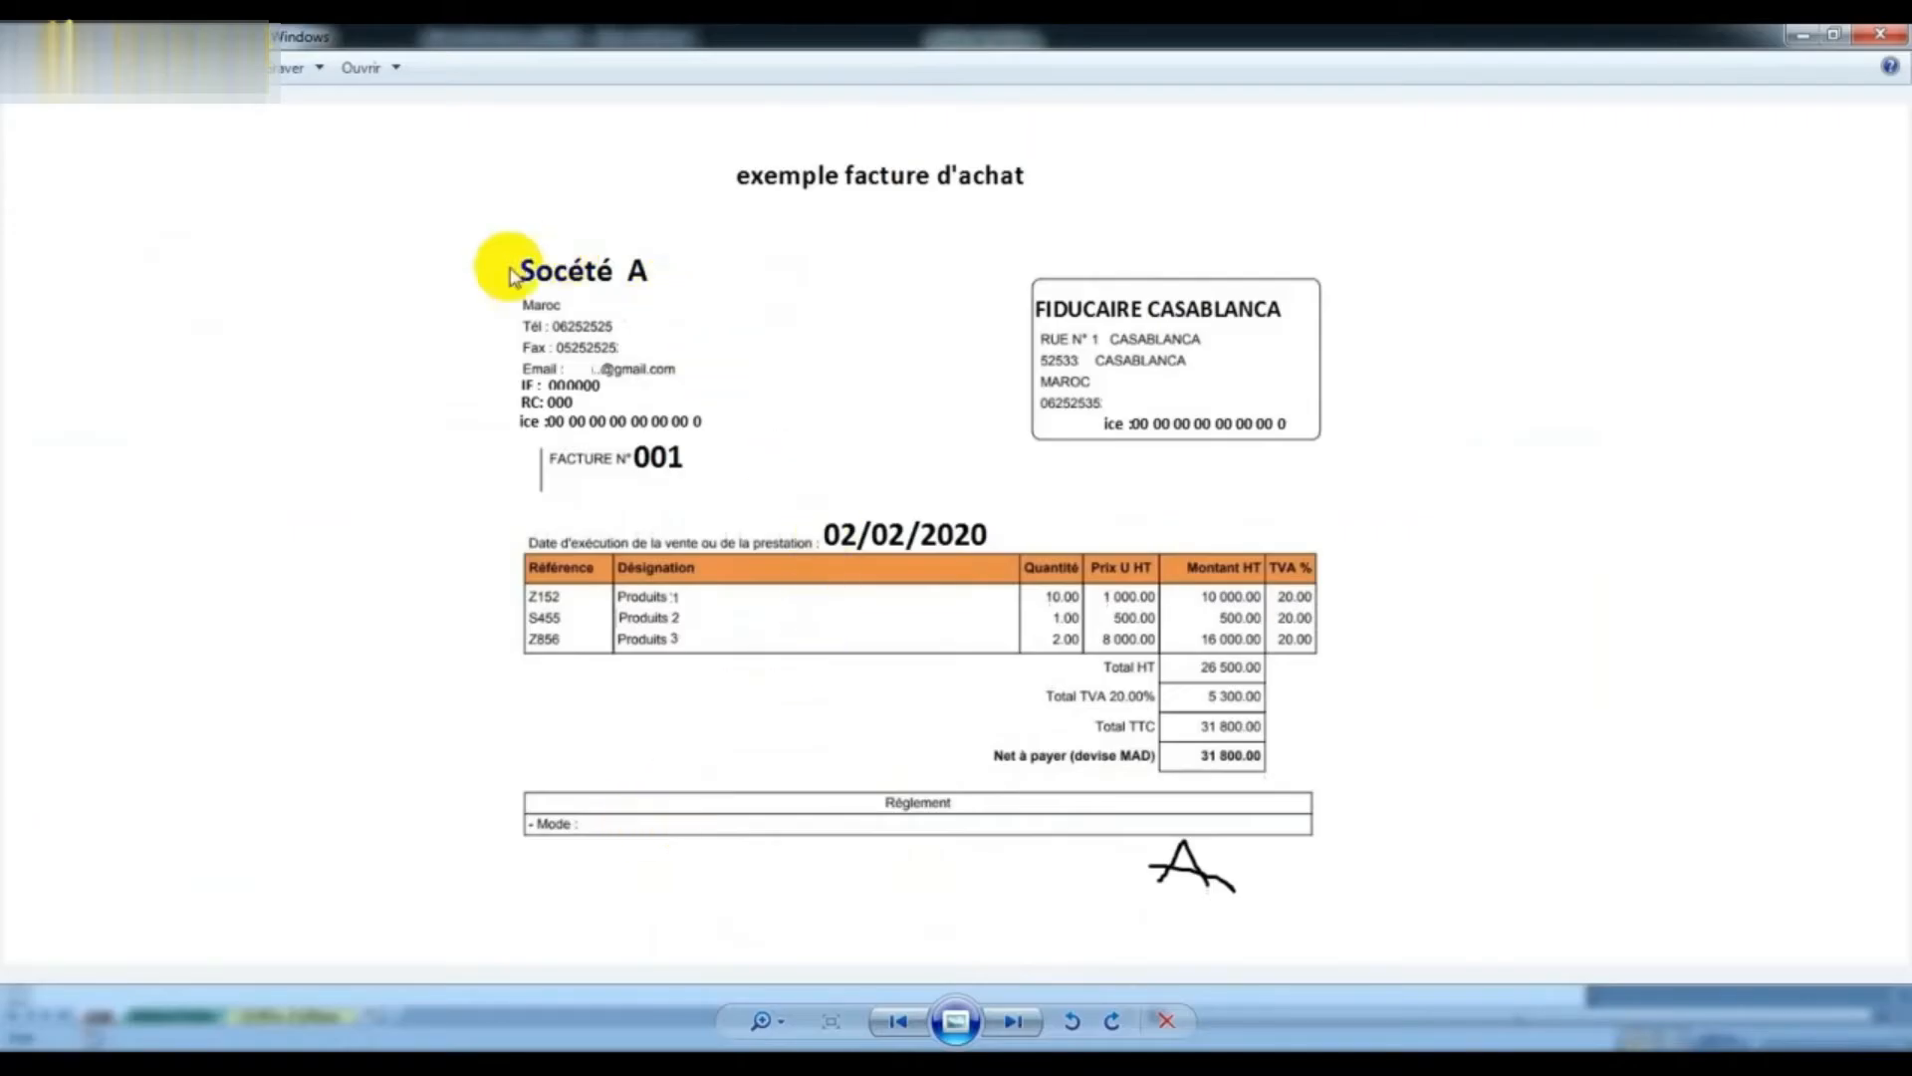
click(1803, 35)
click(1021, 503)
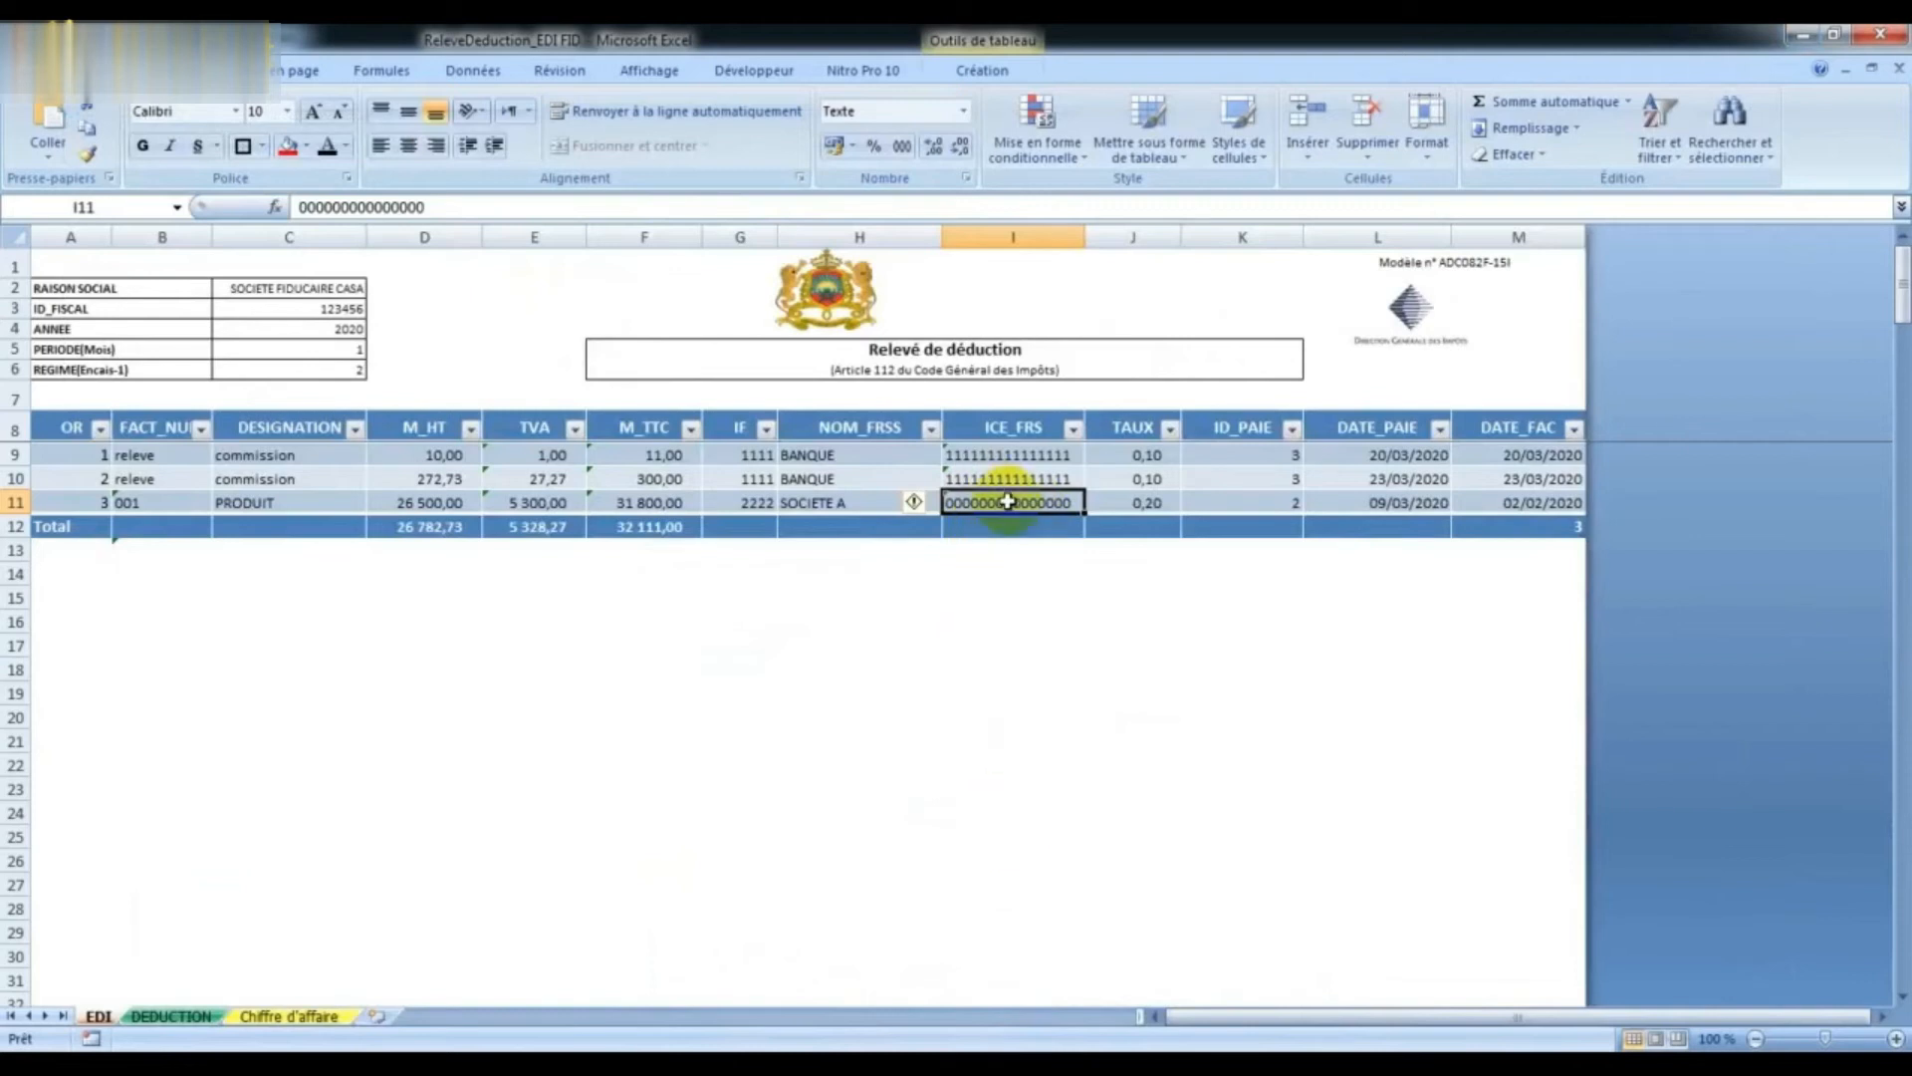
mouse_move(789, 1045)
click(544, 902)
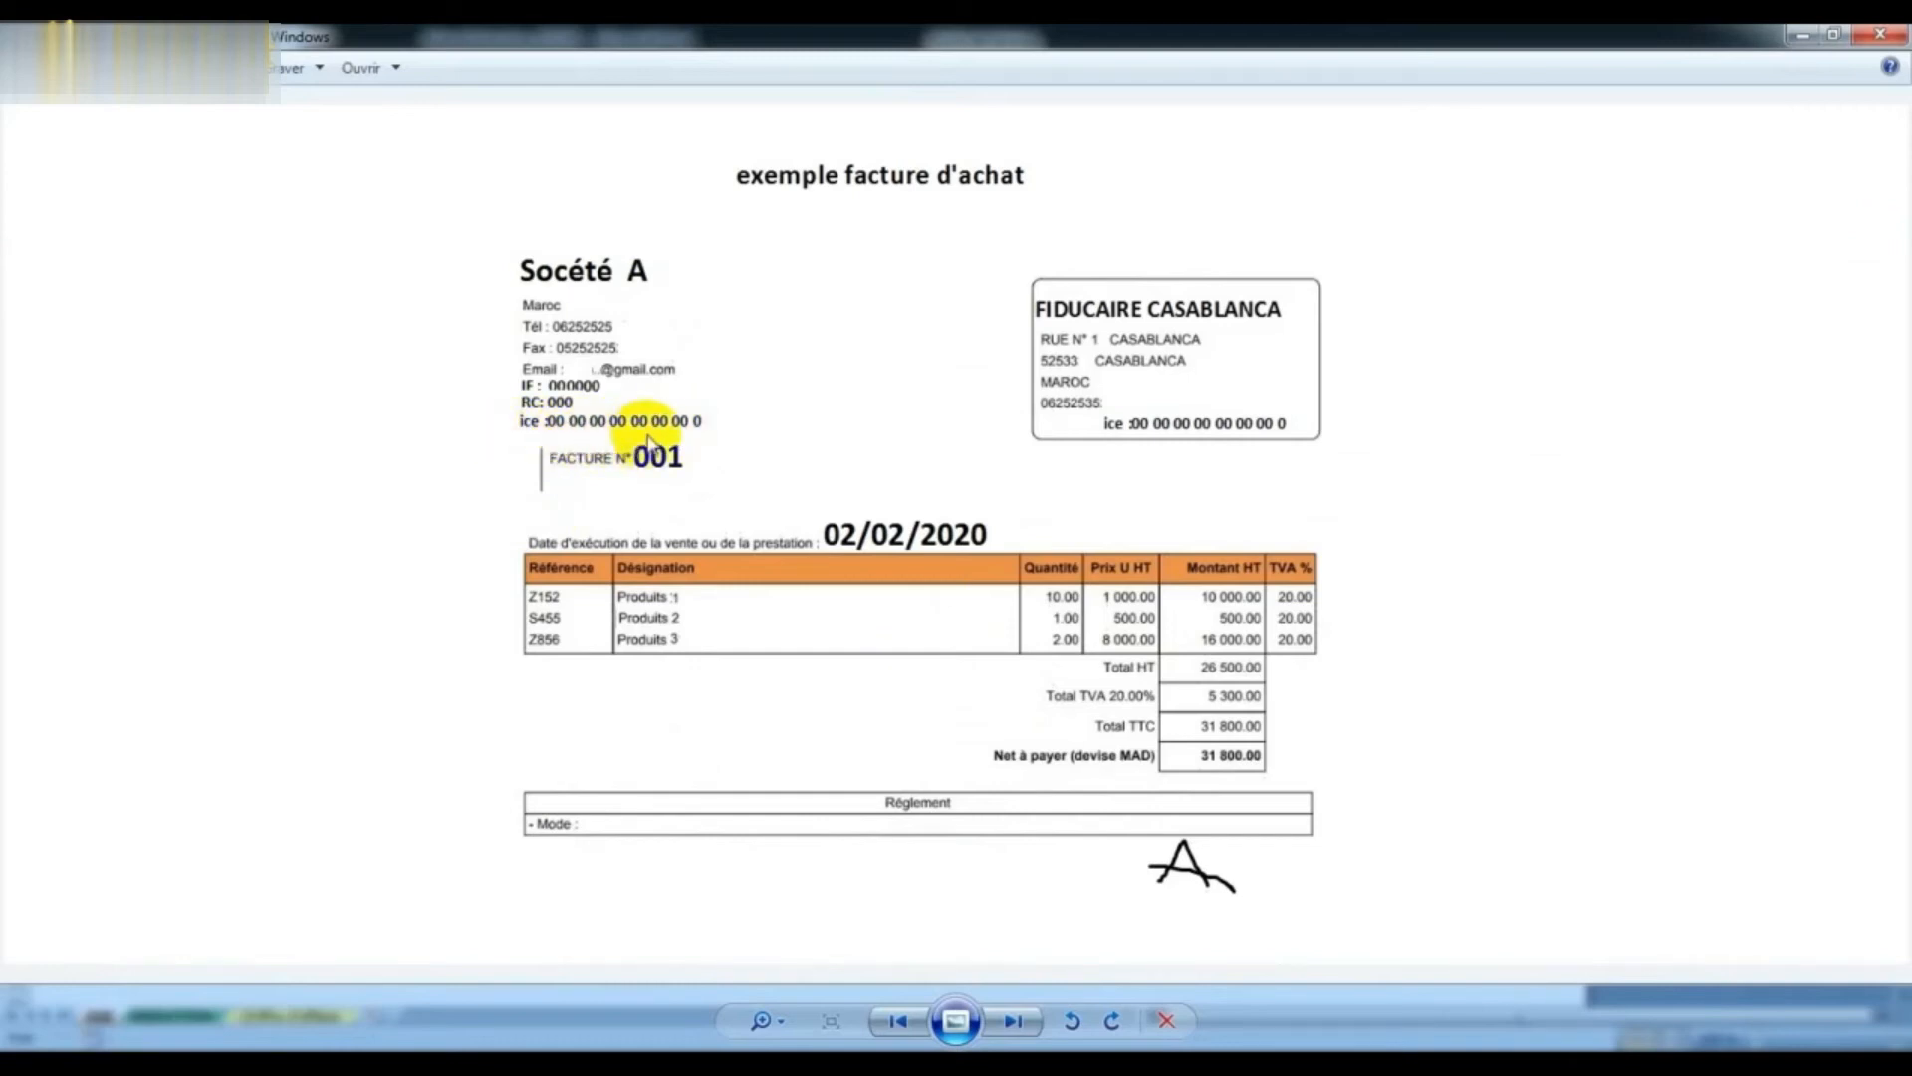
click(1796, 35)
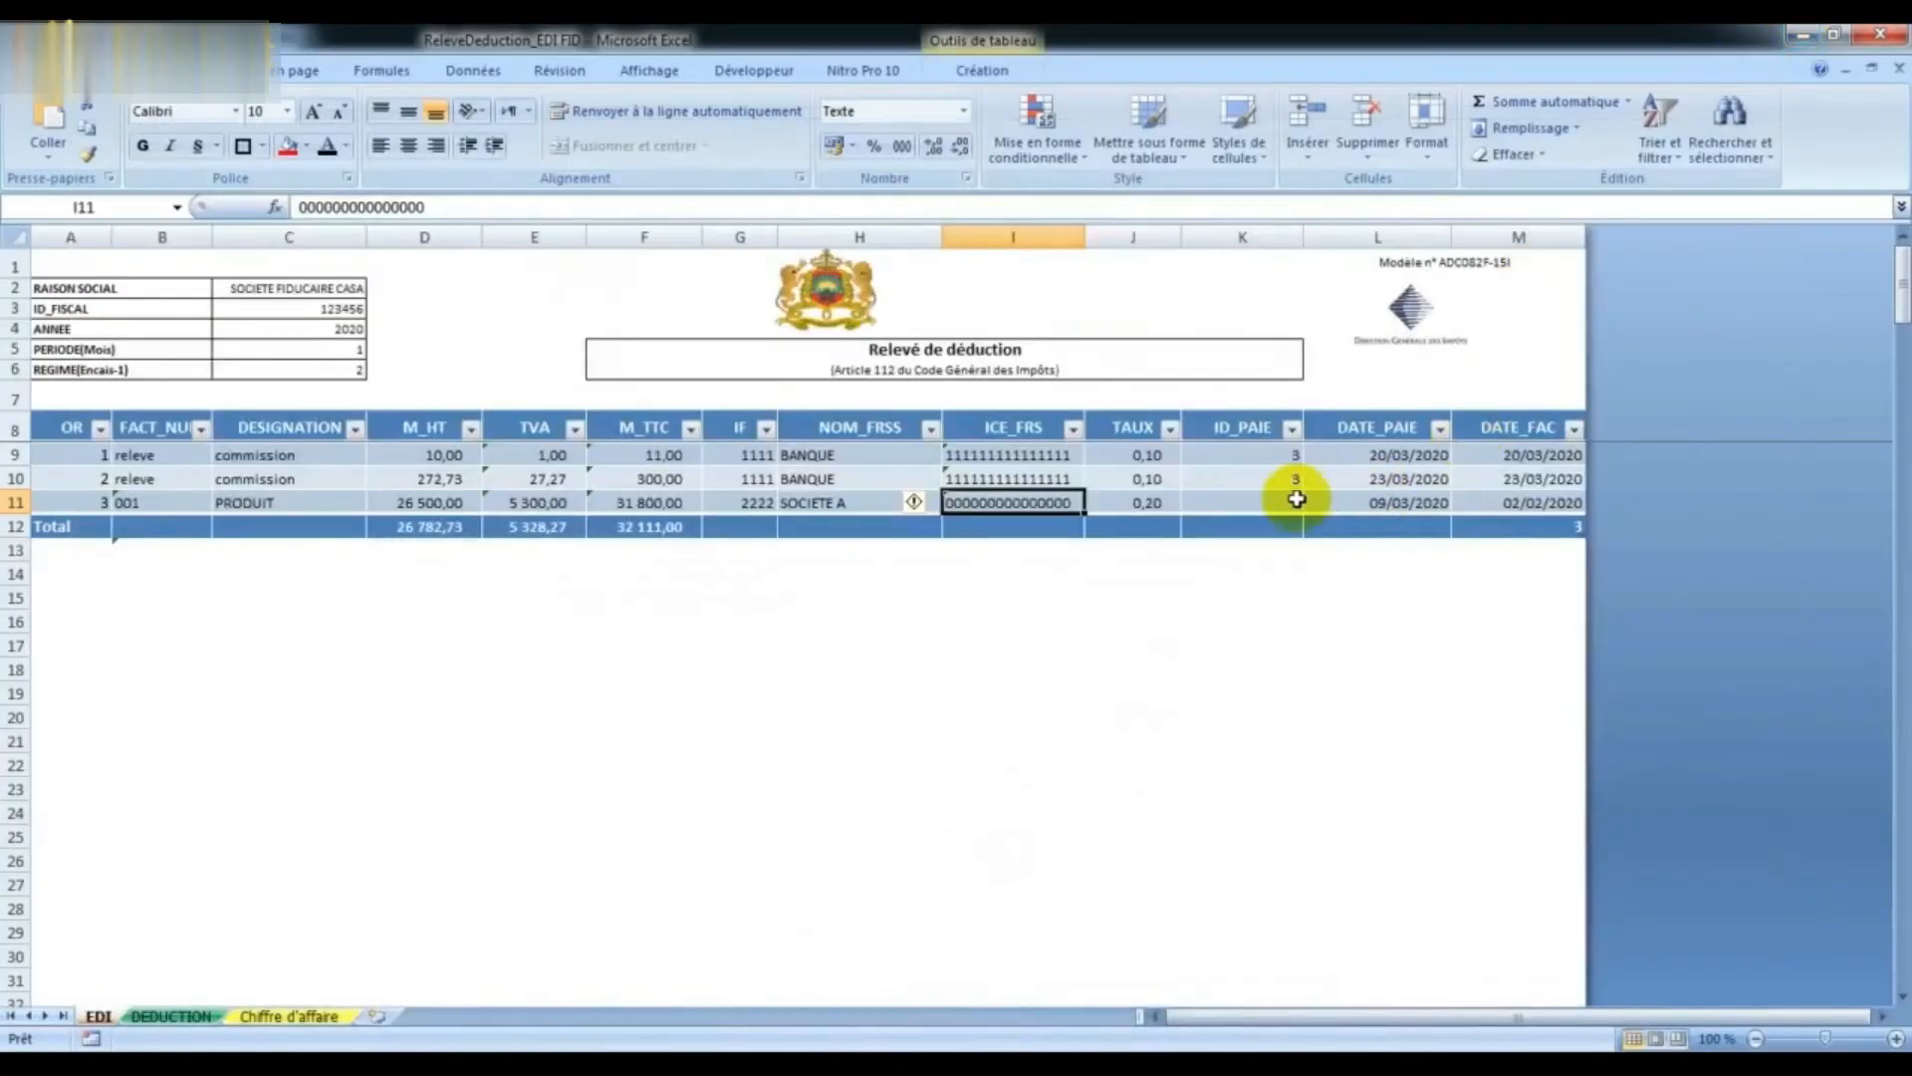
Step: Review the third row's tax rate, and check its payment mode against the RELEVE statement and the mode reg payment codes
click(1145, 500)
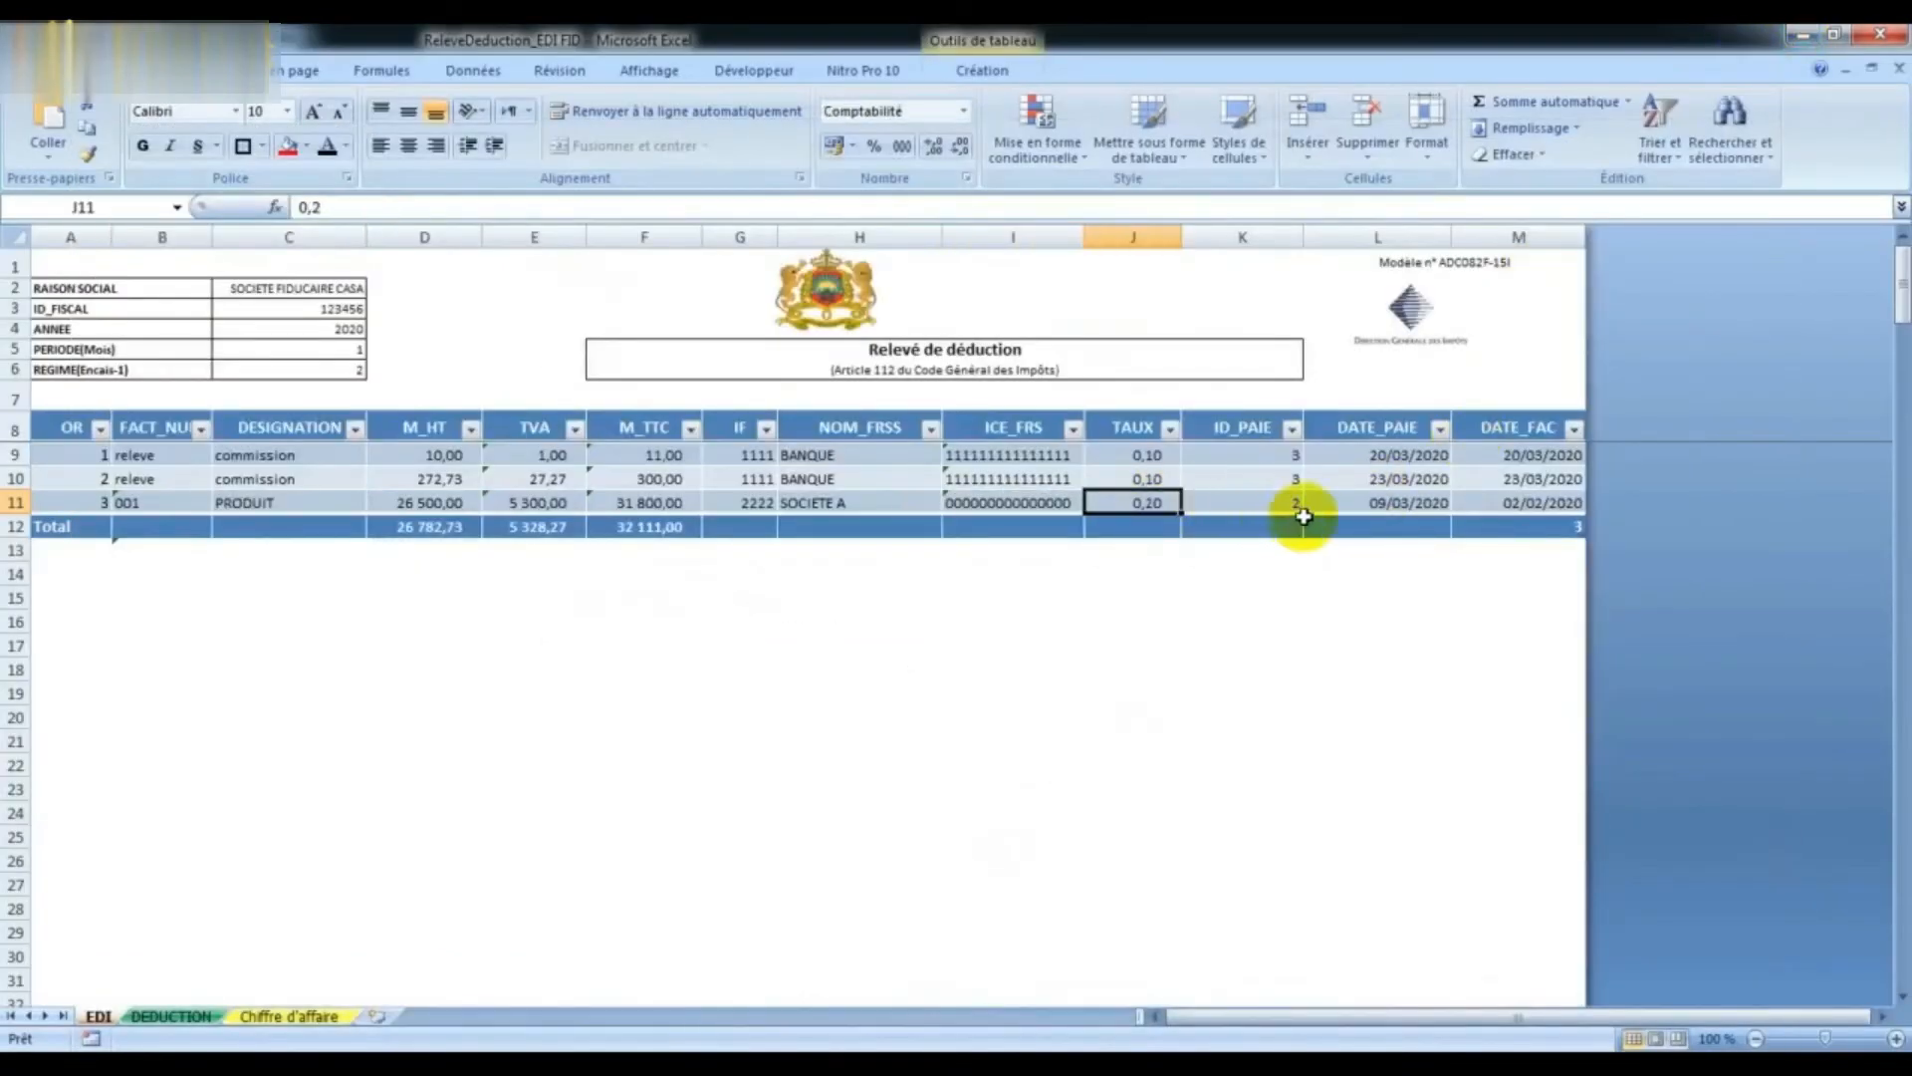
click(1291, 504)
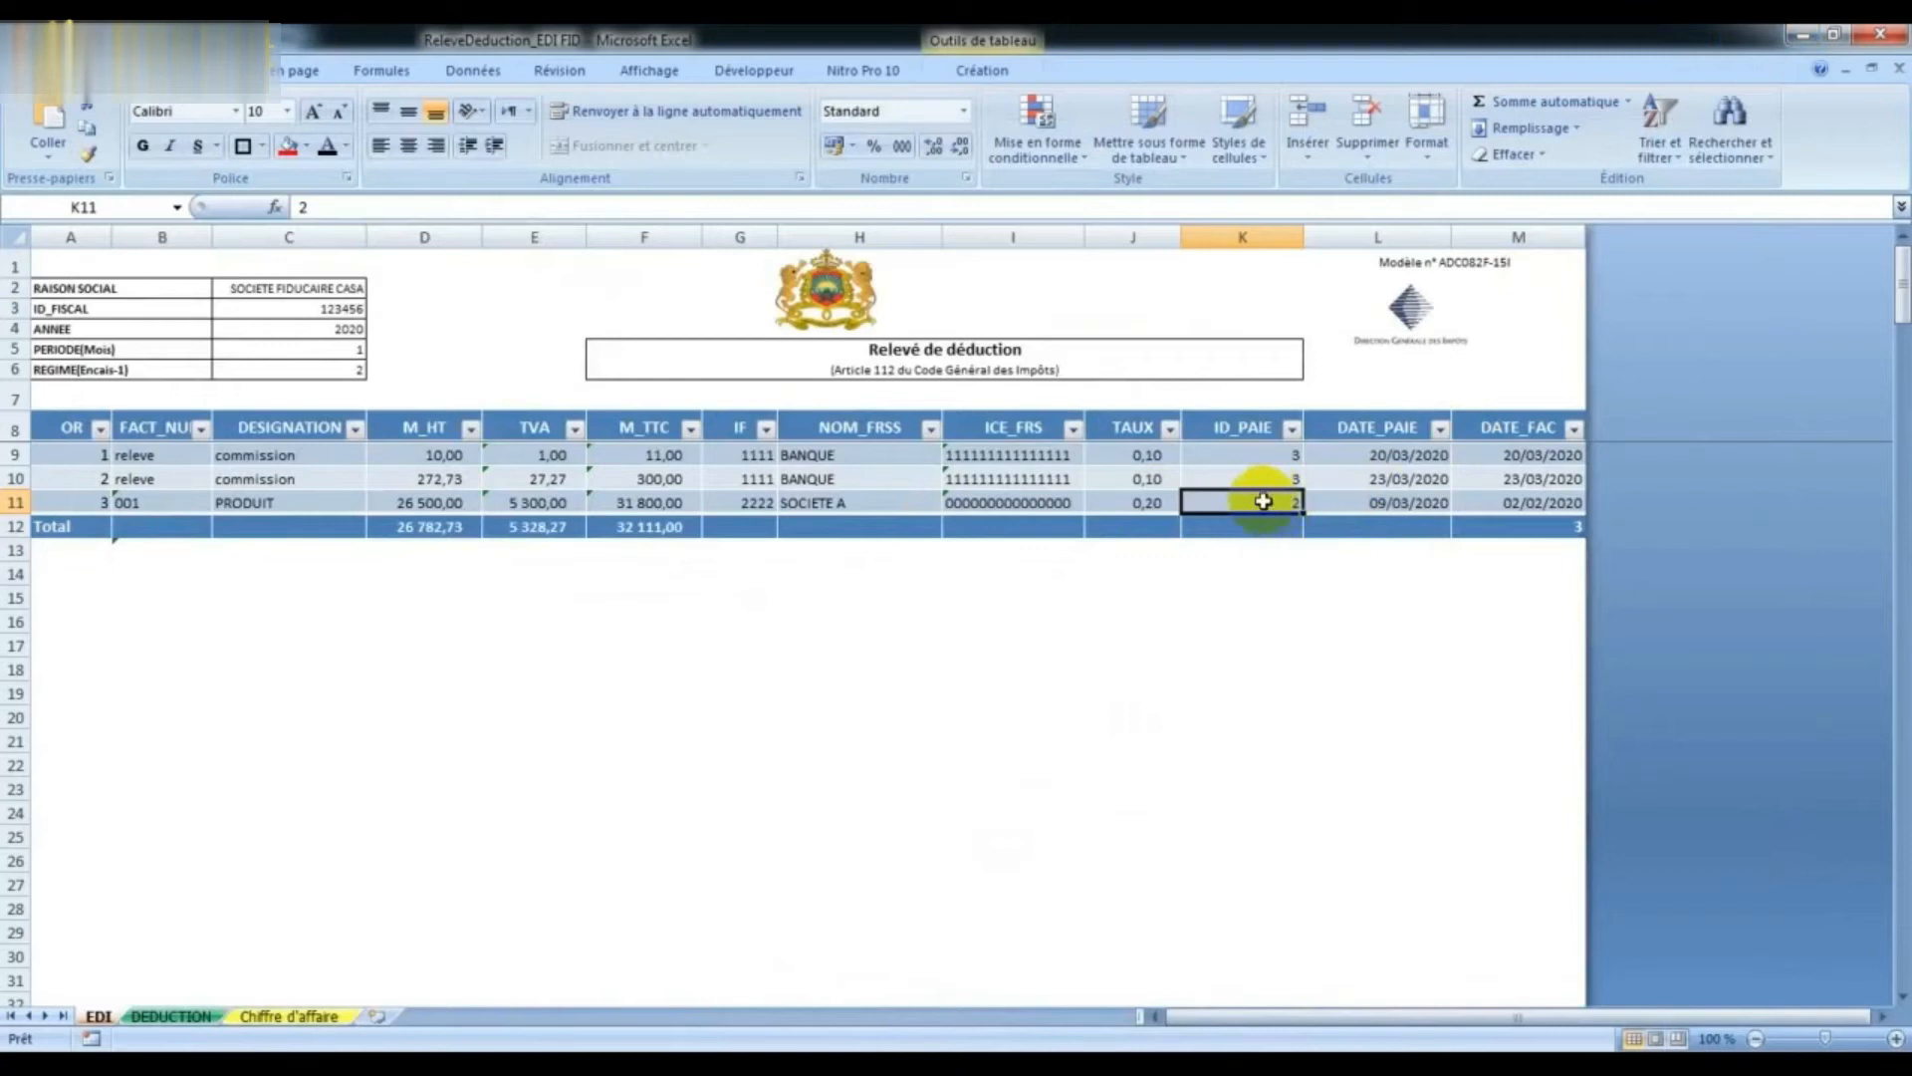
click(811, 1046)
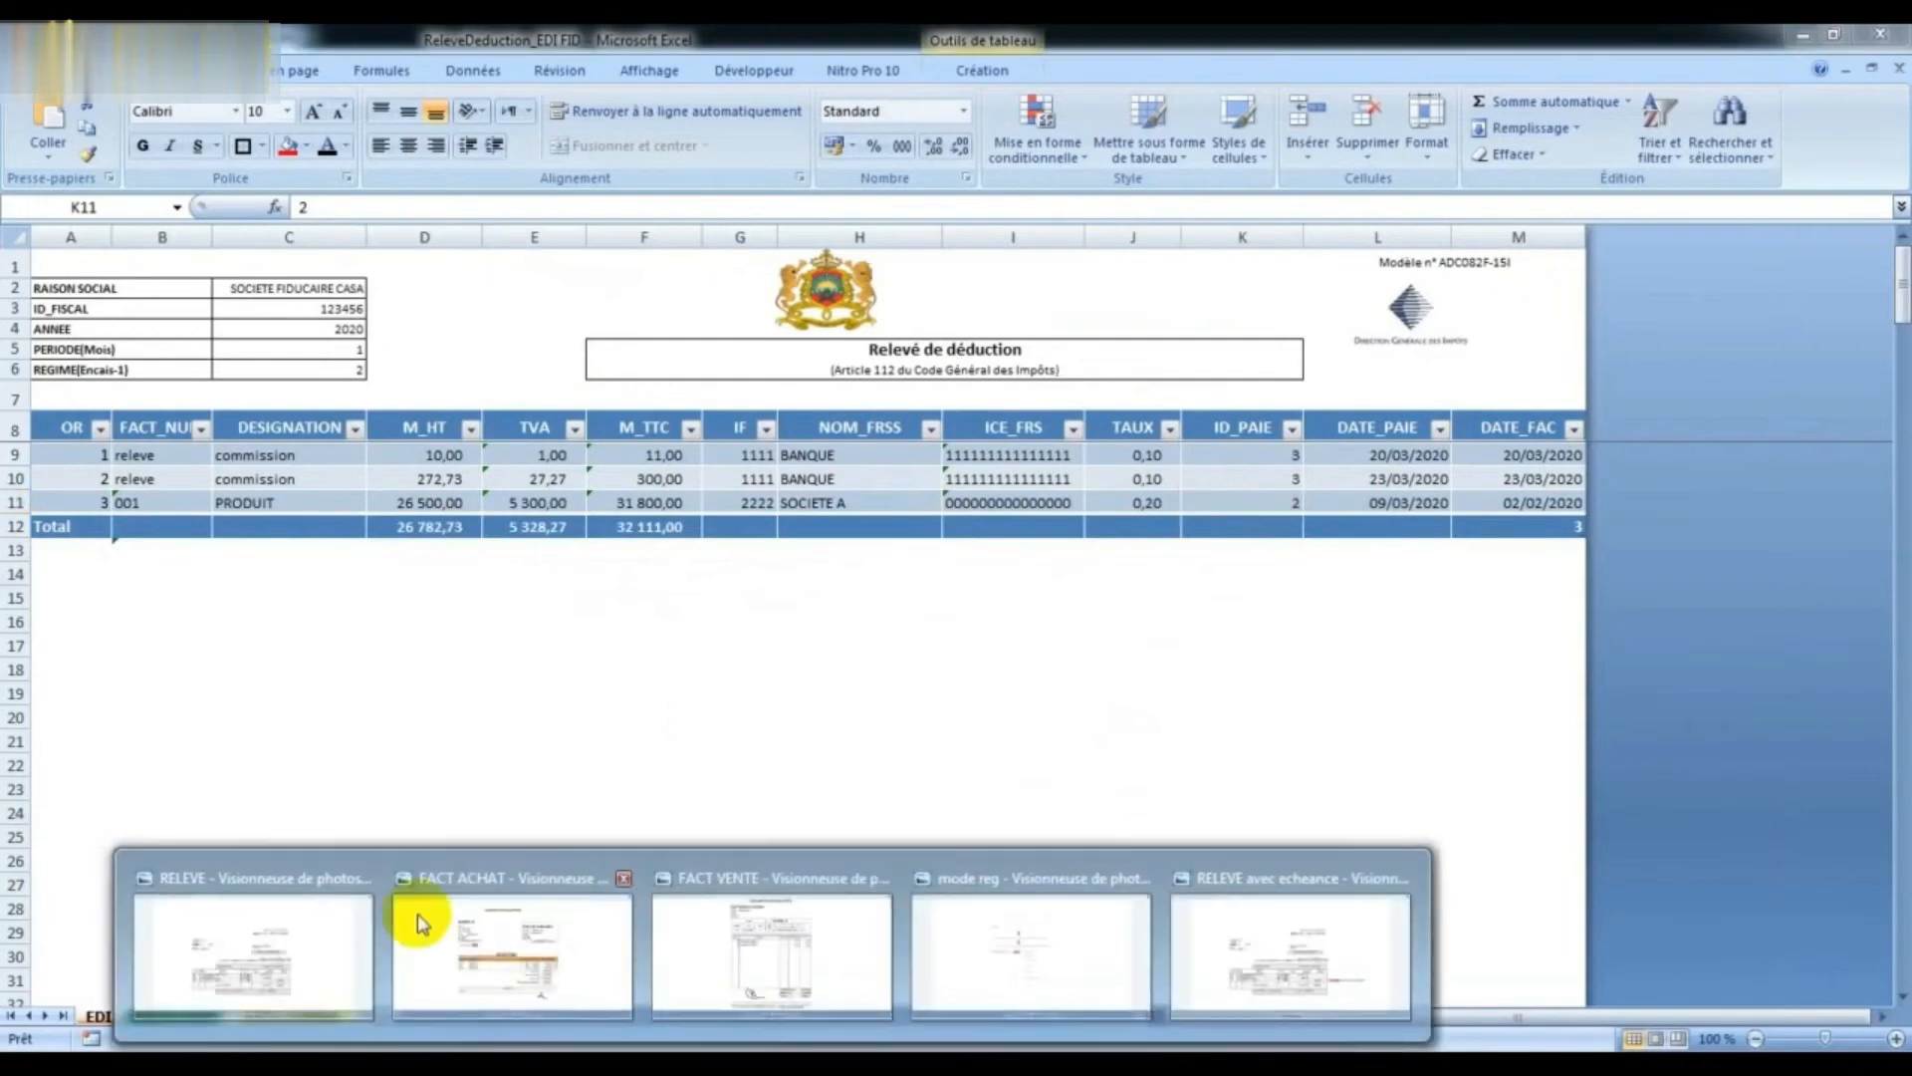
click(363, 906)
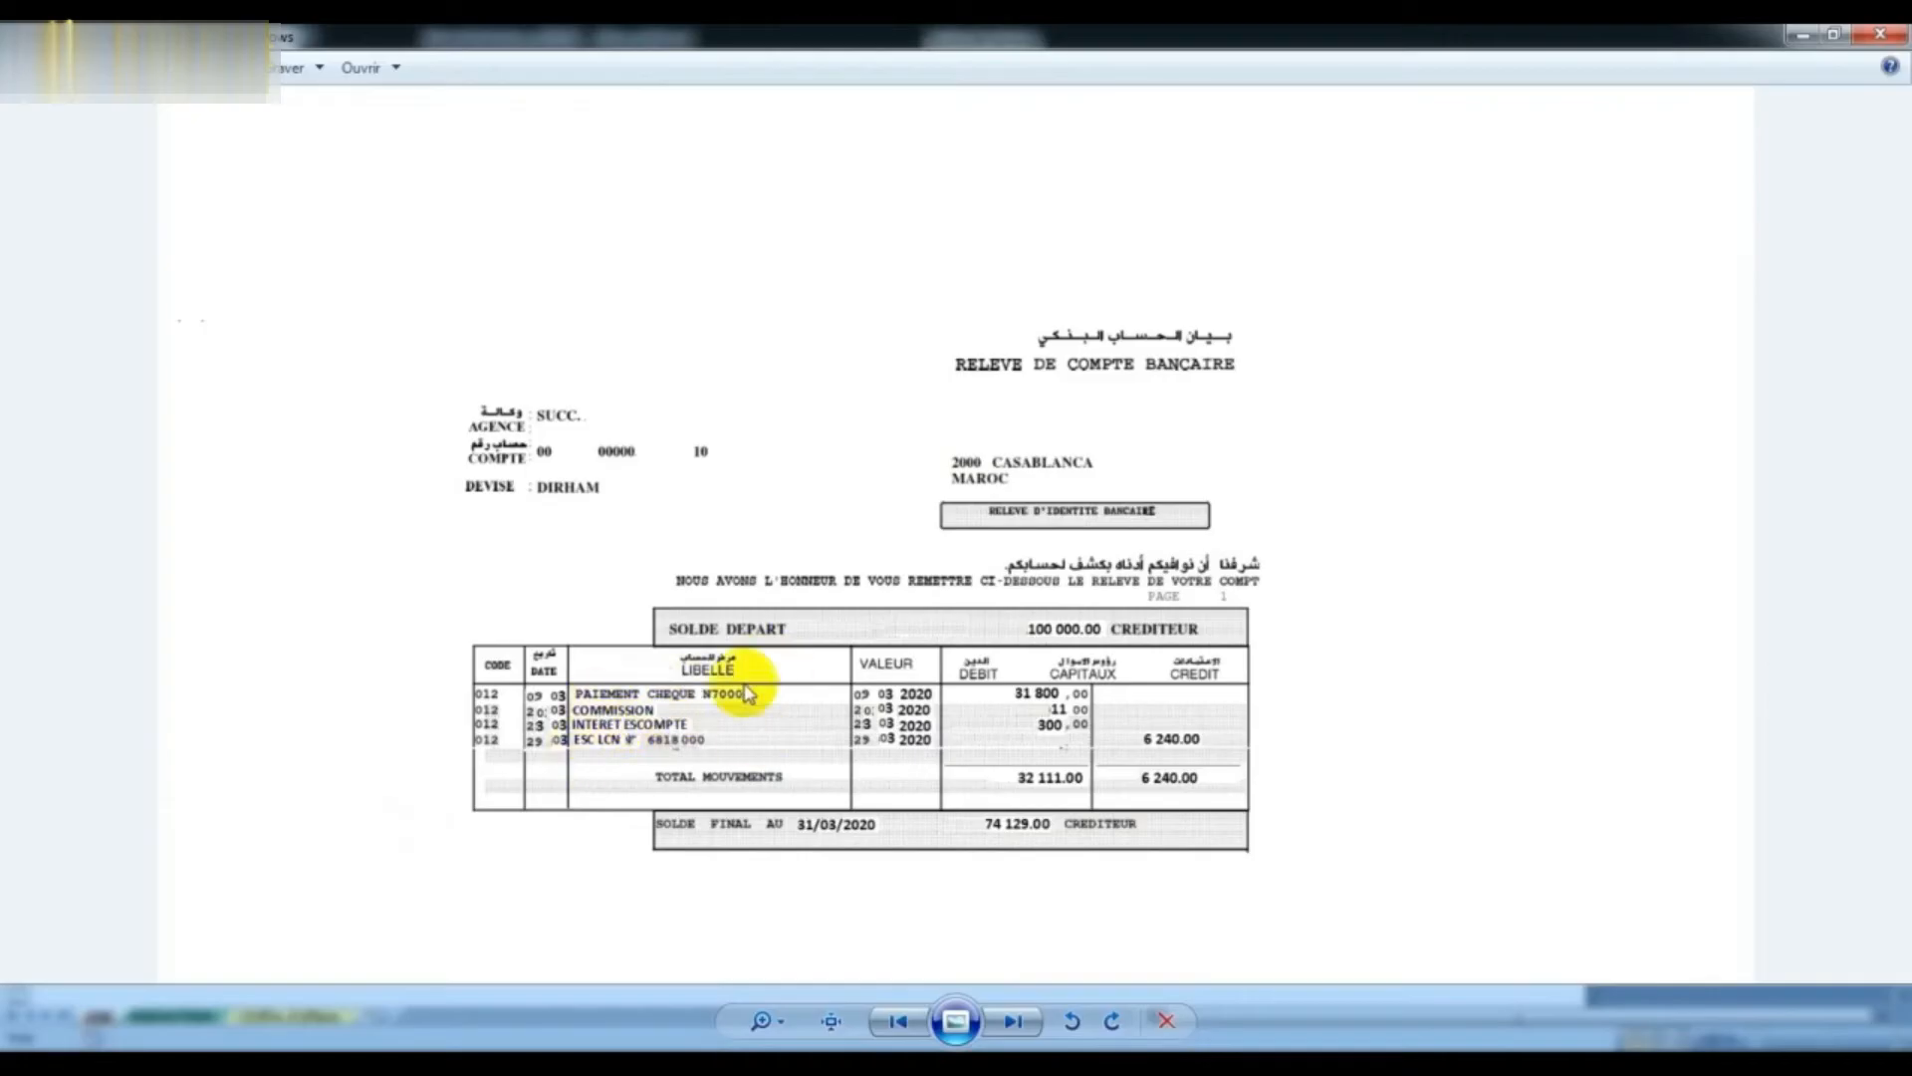
click(1803, 35)
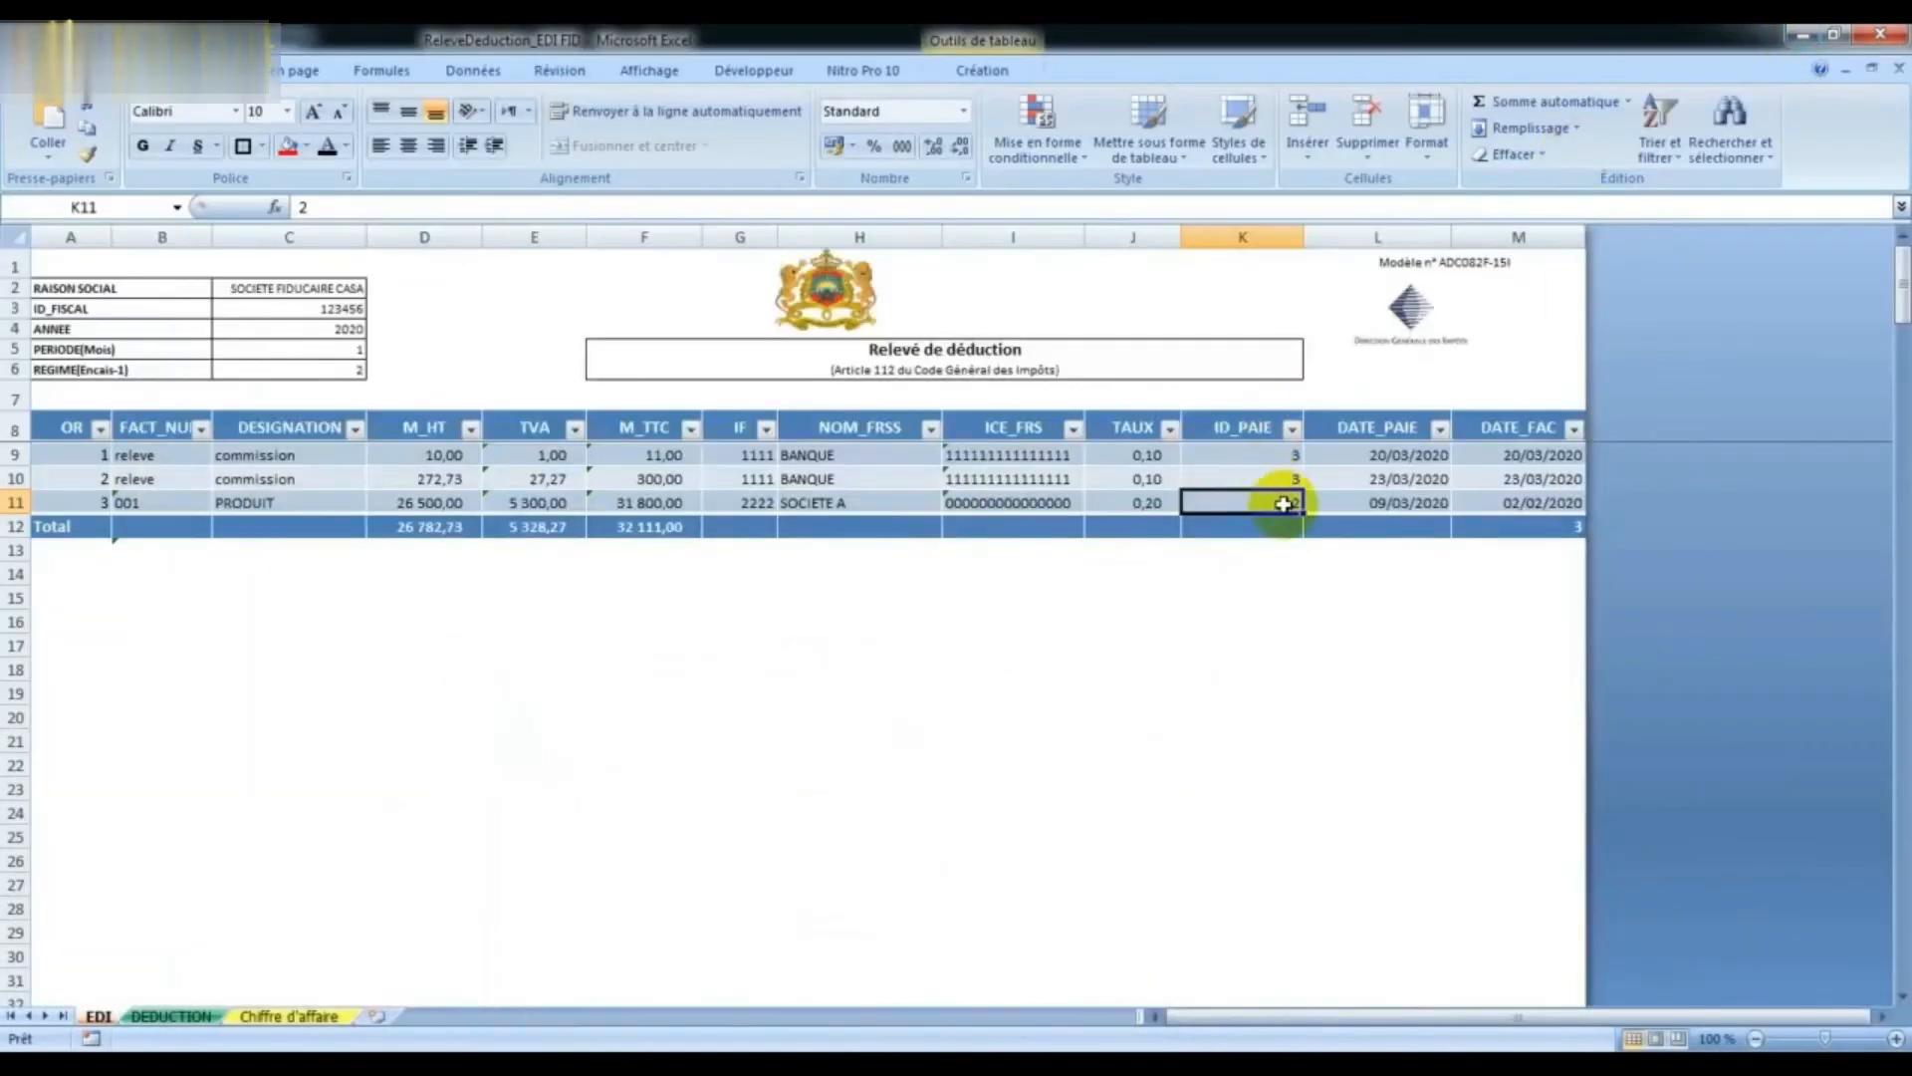
click(809, 1046)
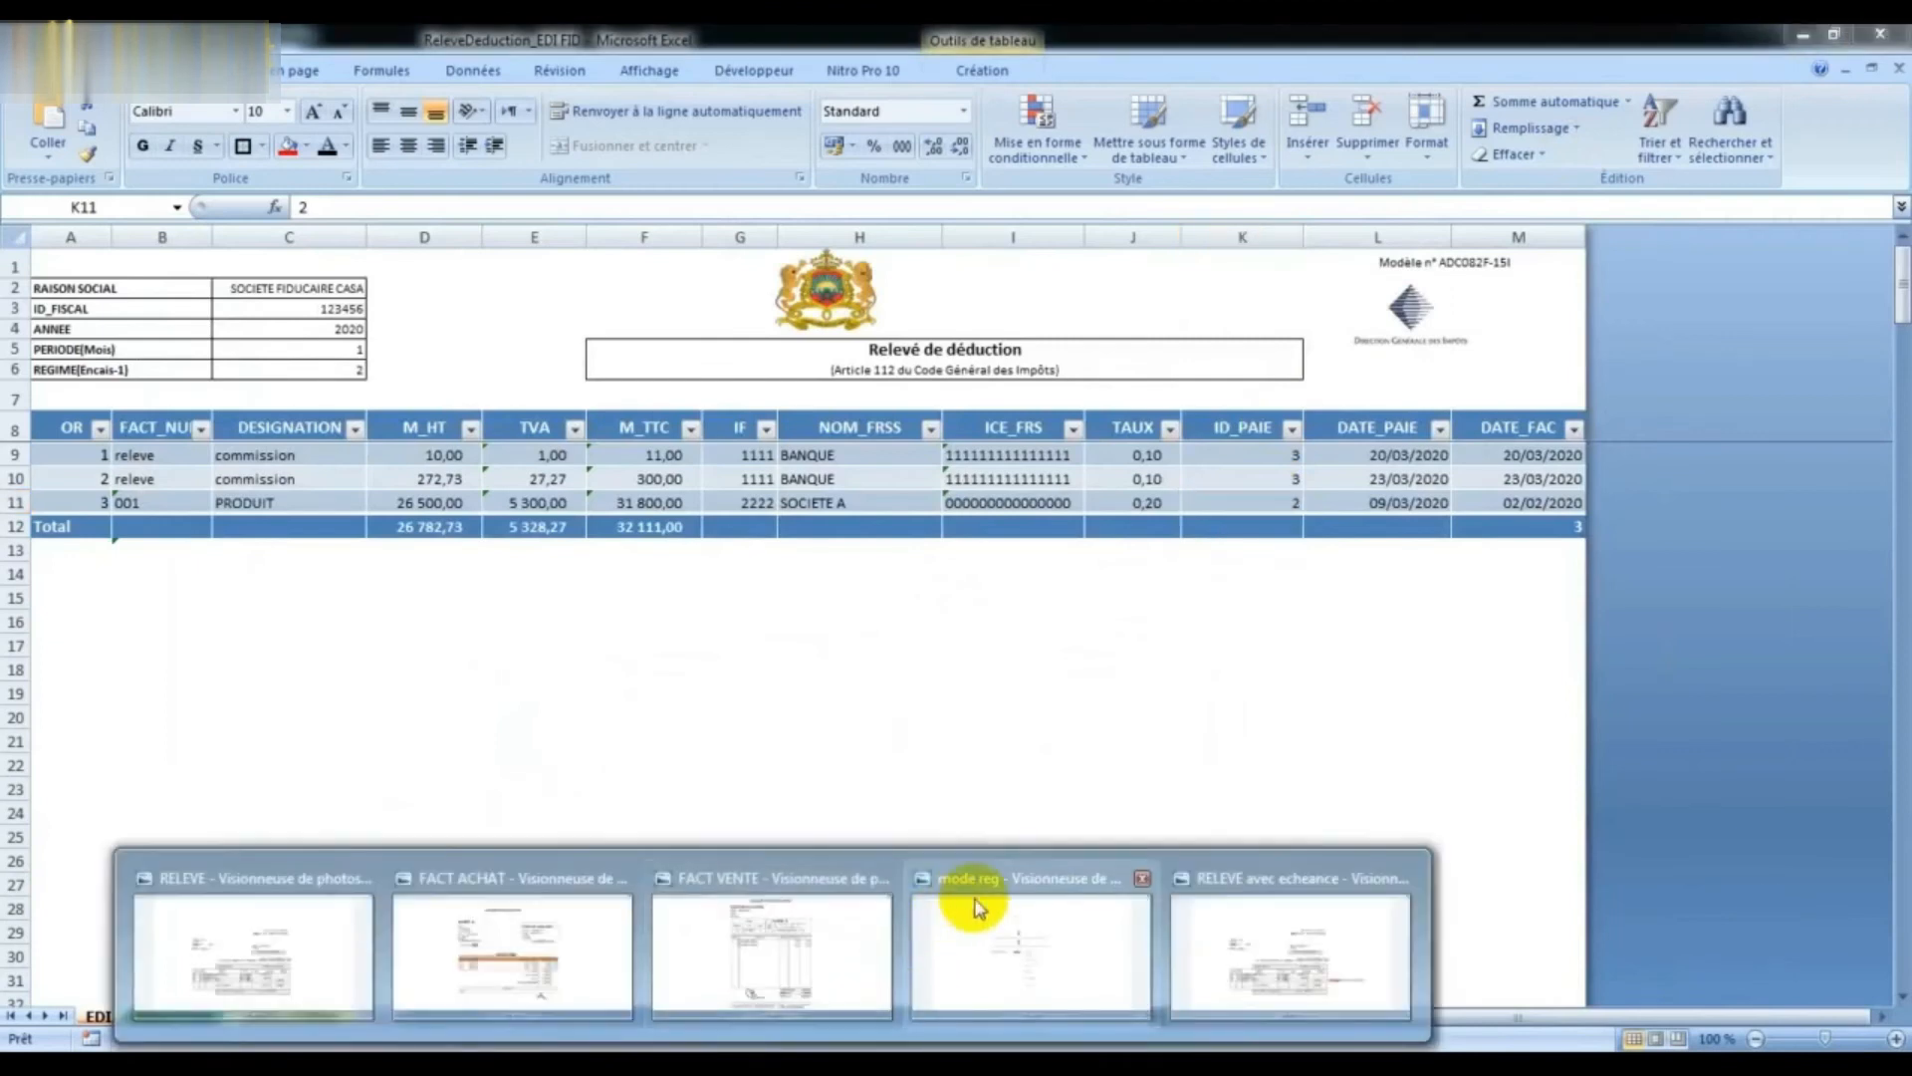
click(991, 917)
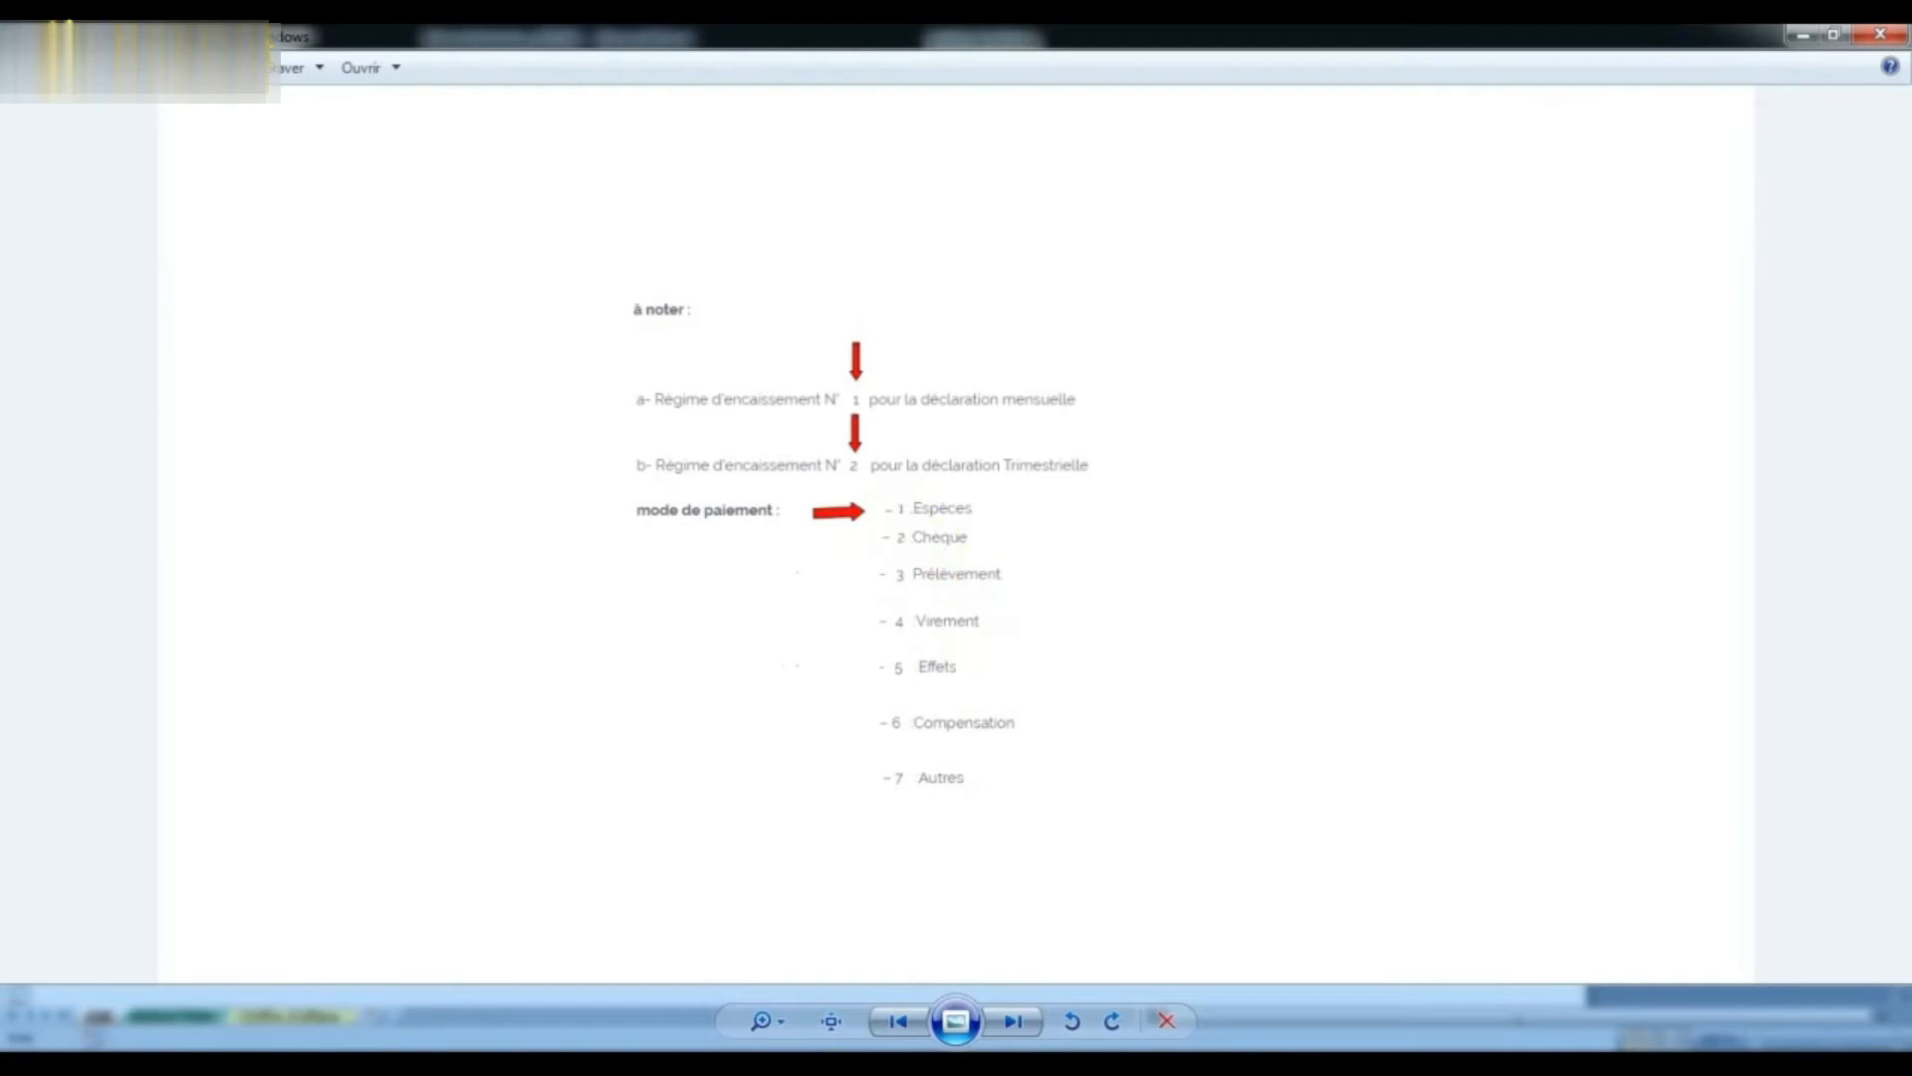
click(857, 1057)
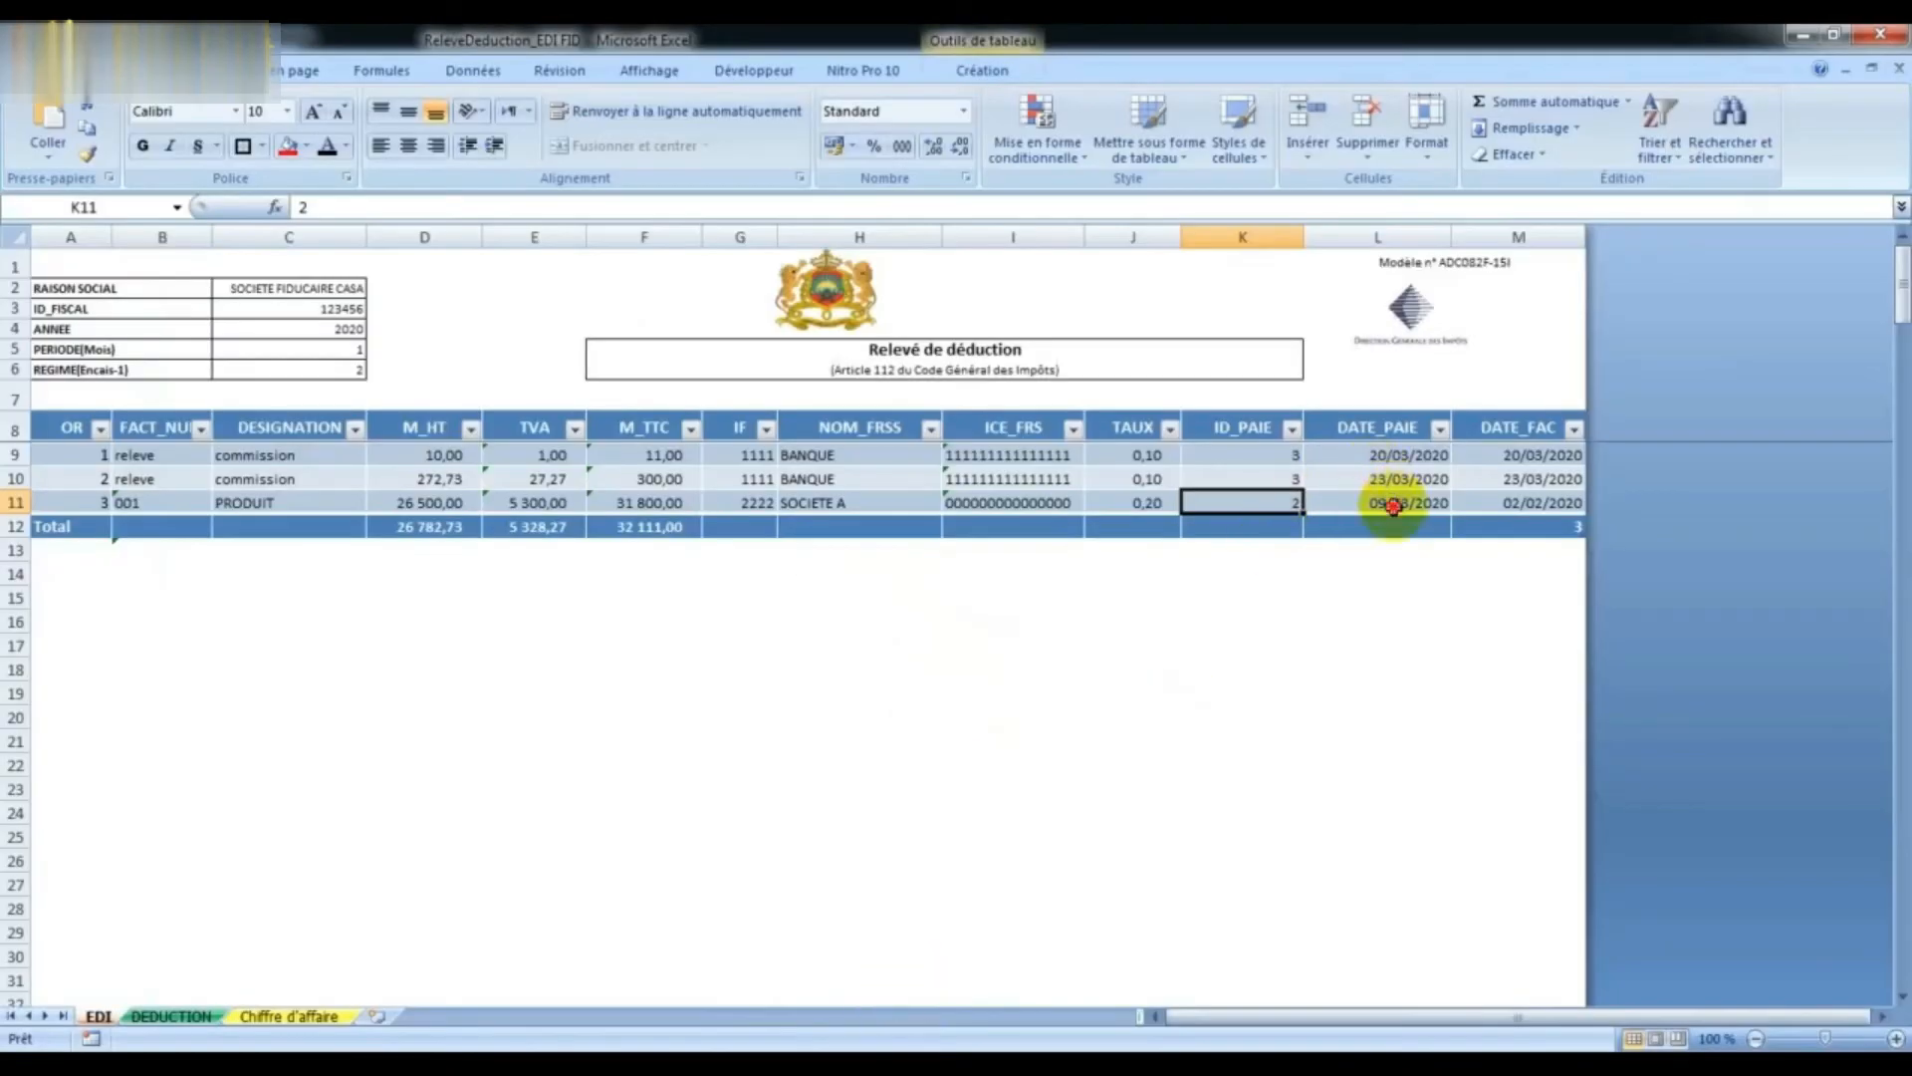
Step: Check the third row's payment date against the cheque payment line on the RELEVE bank statement
click(1393, 506)
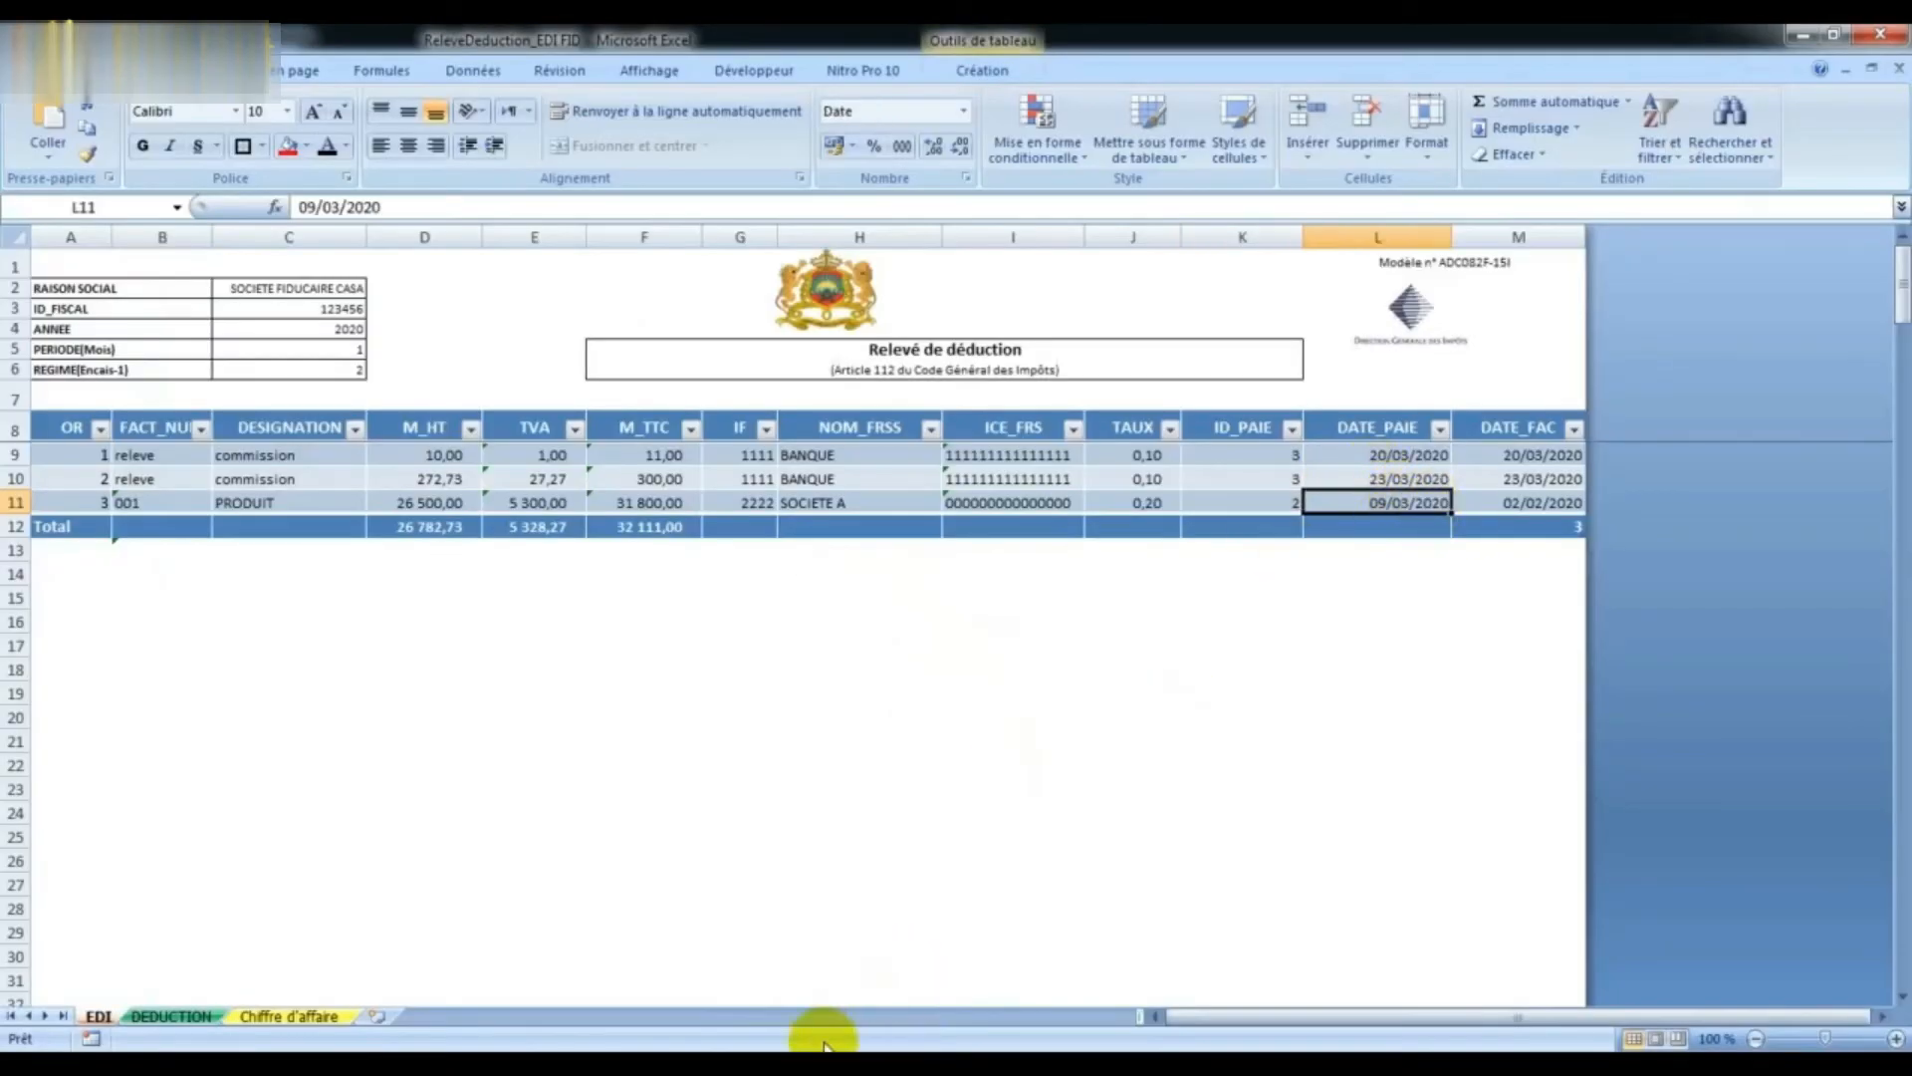
mouse_move(824, 1045)
click(142, 869)
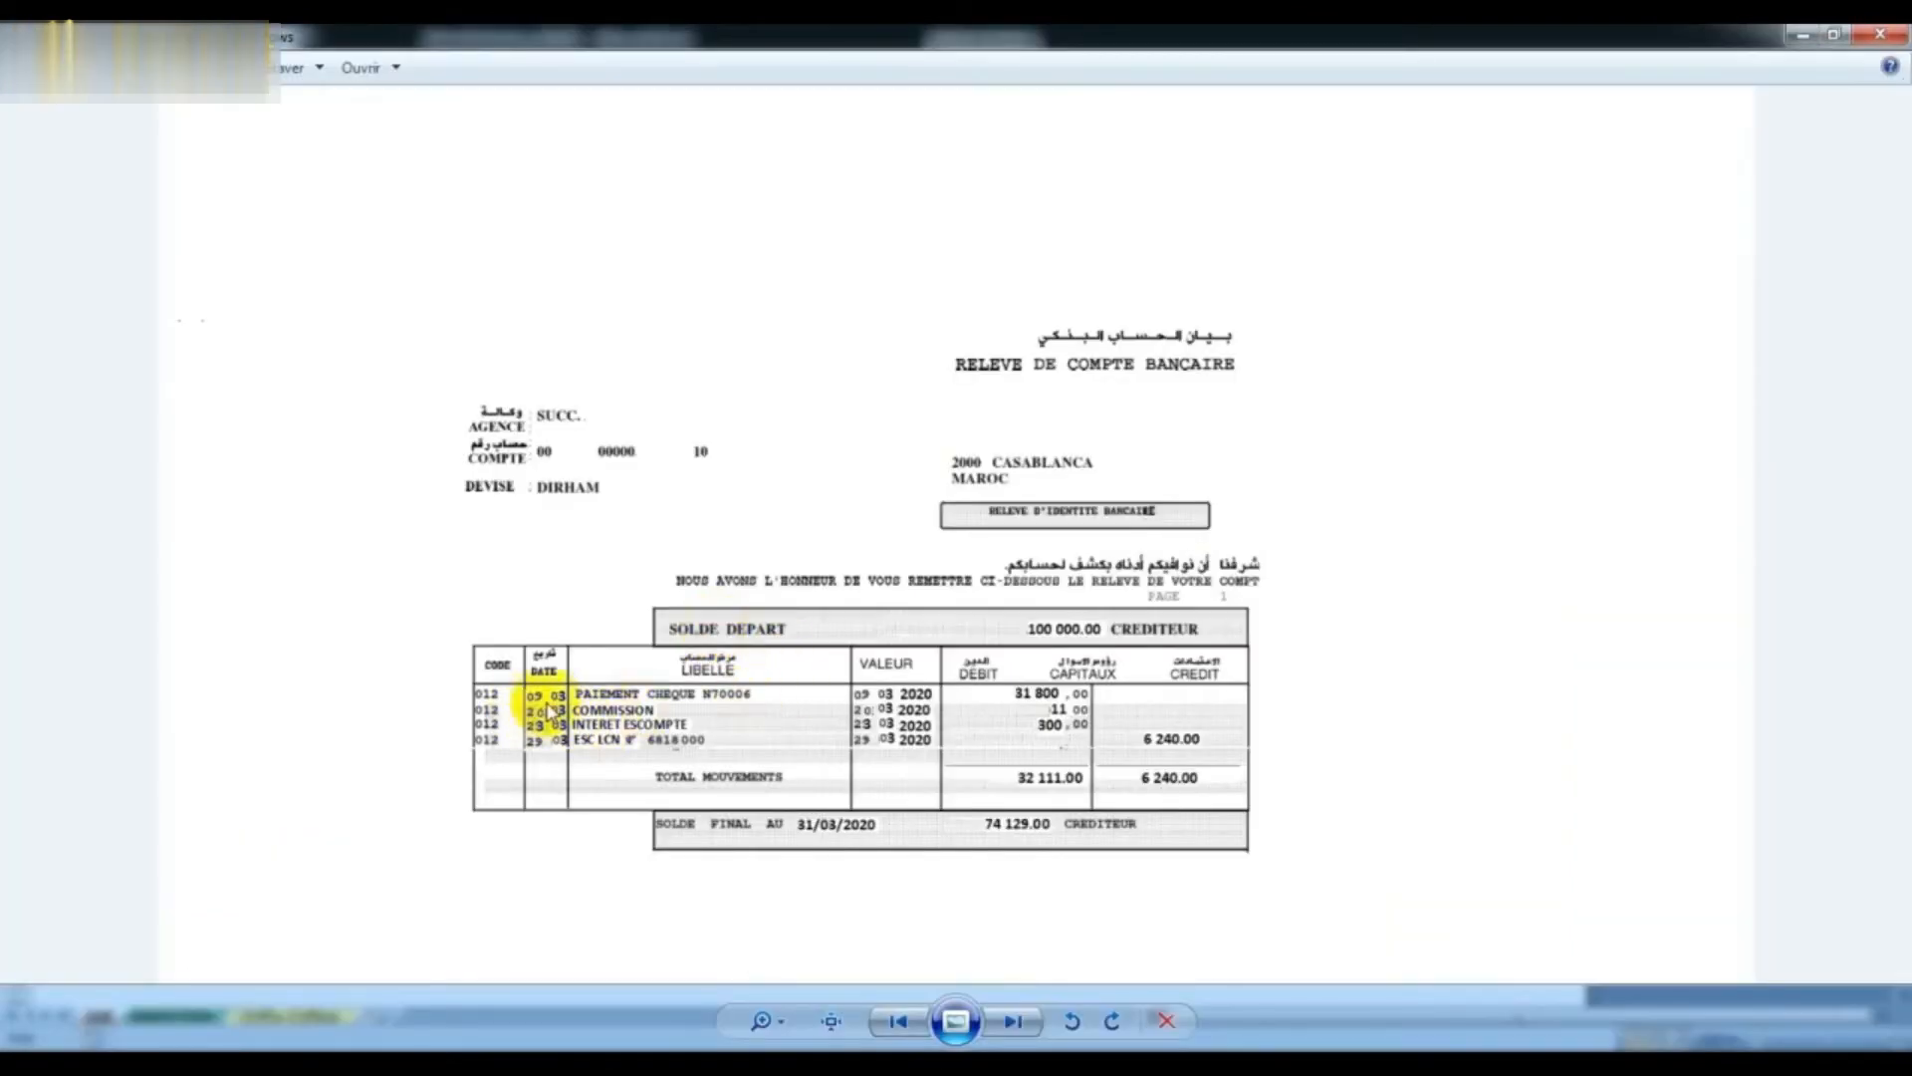
click(1800, 35)
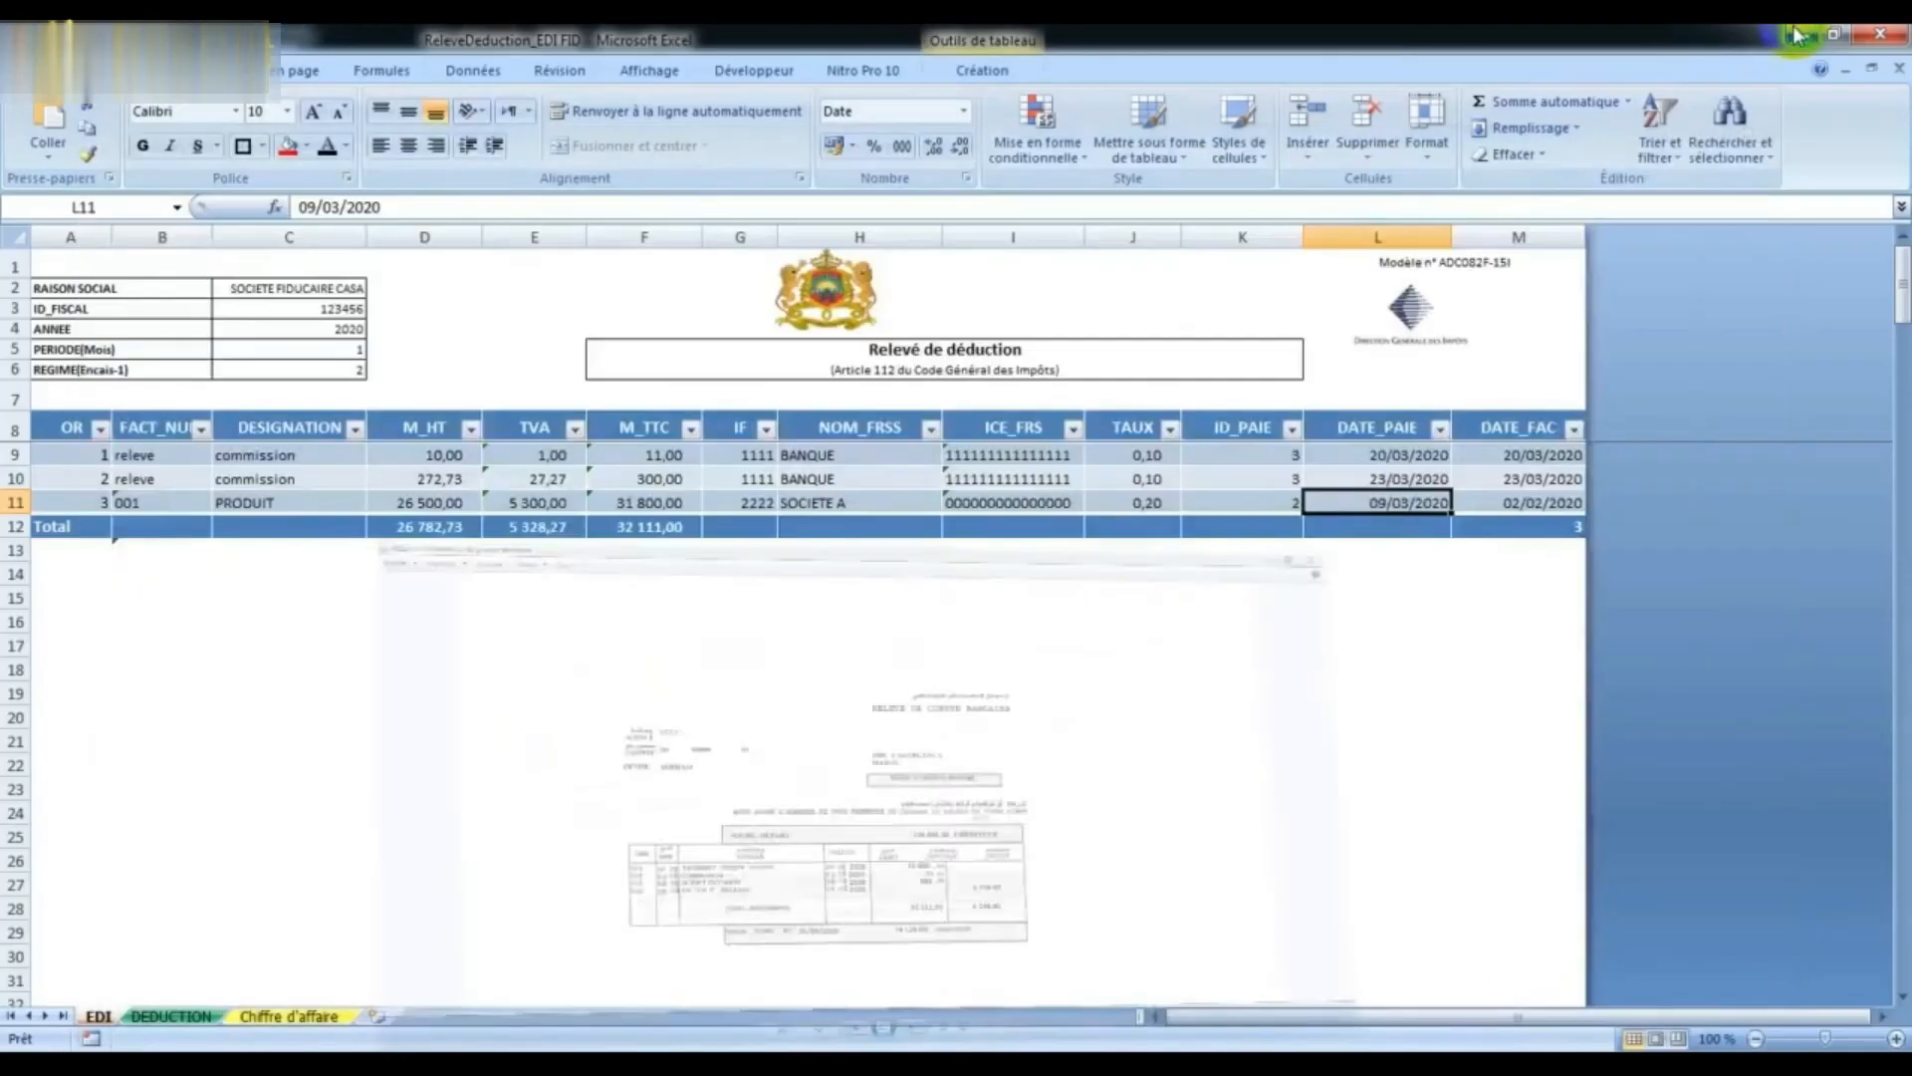
Step: Check the third row's invoice date against the date on the FACT ACHAT invoice
click(1507, 499)
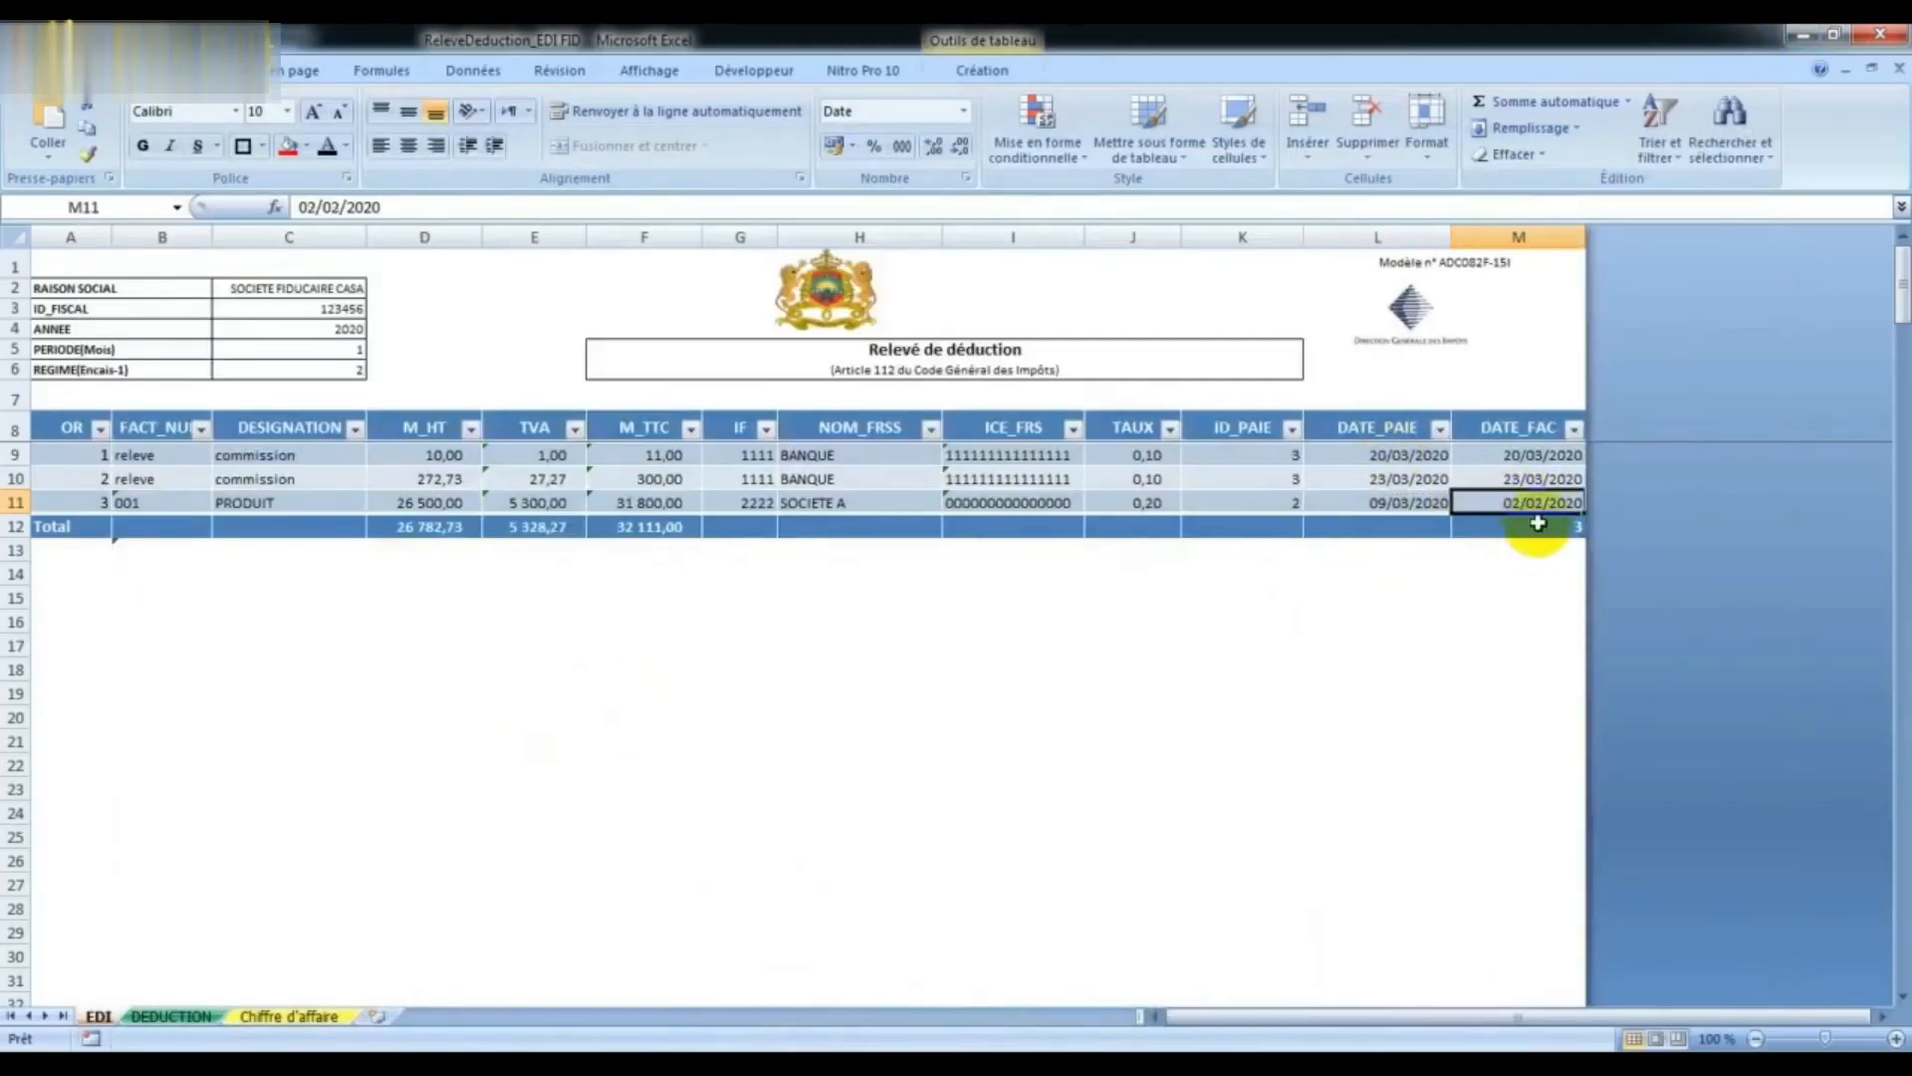
click(777, 1071)
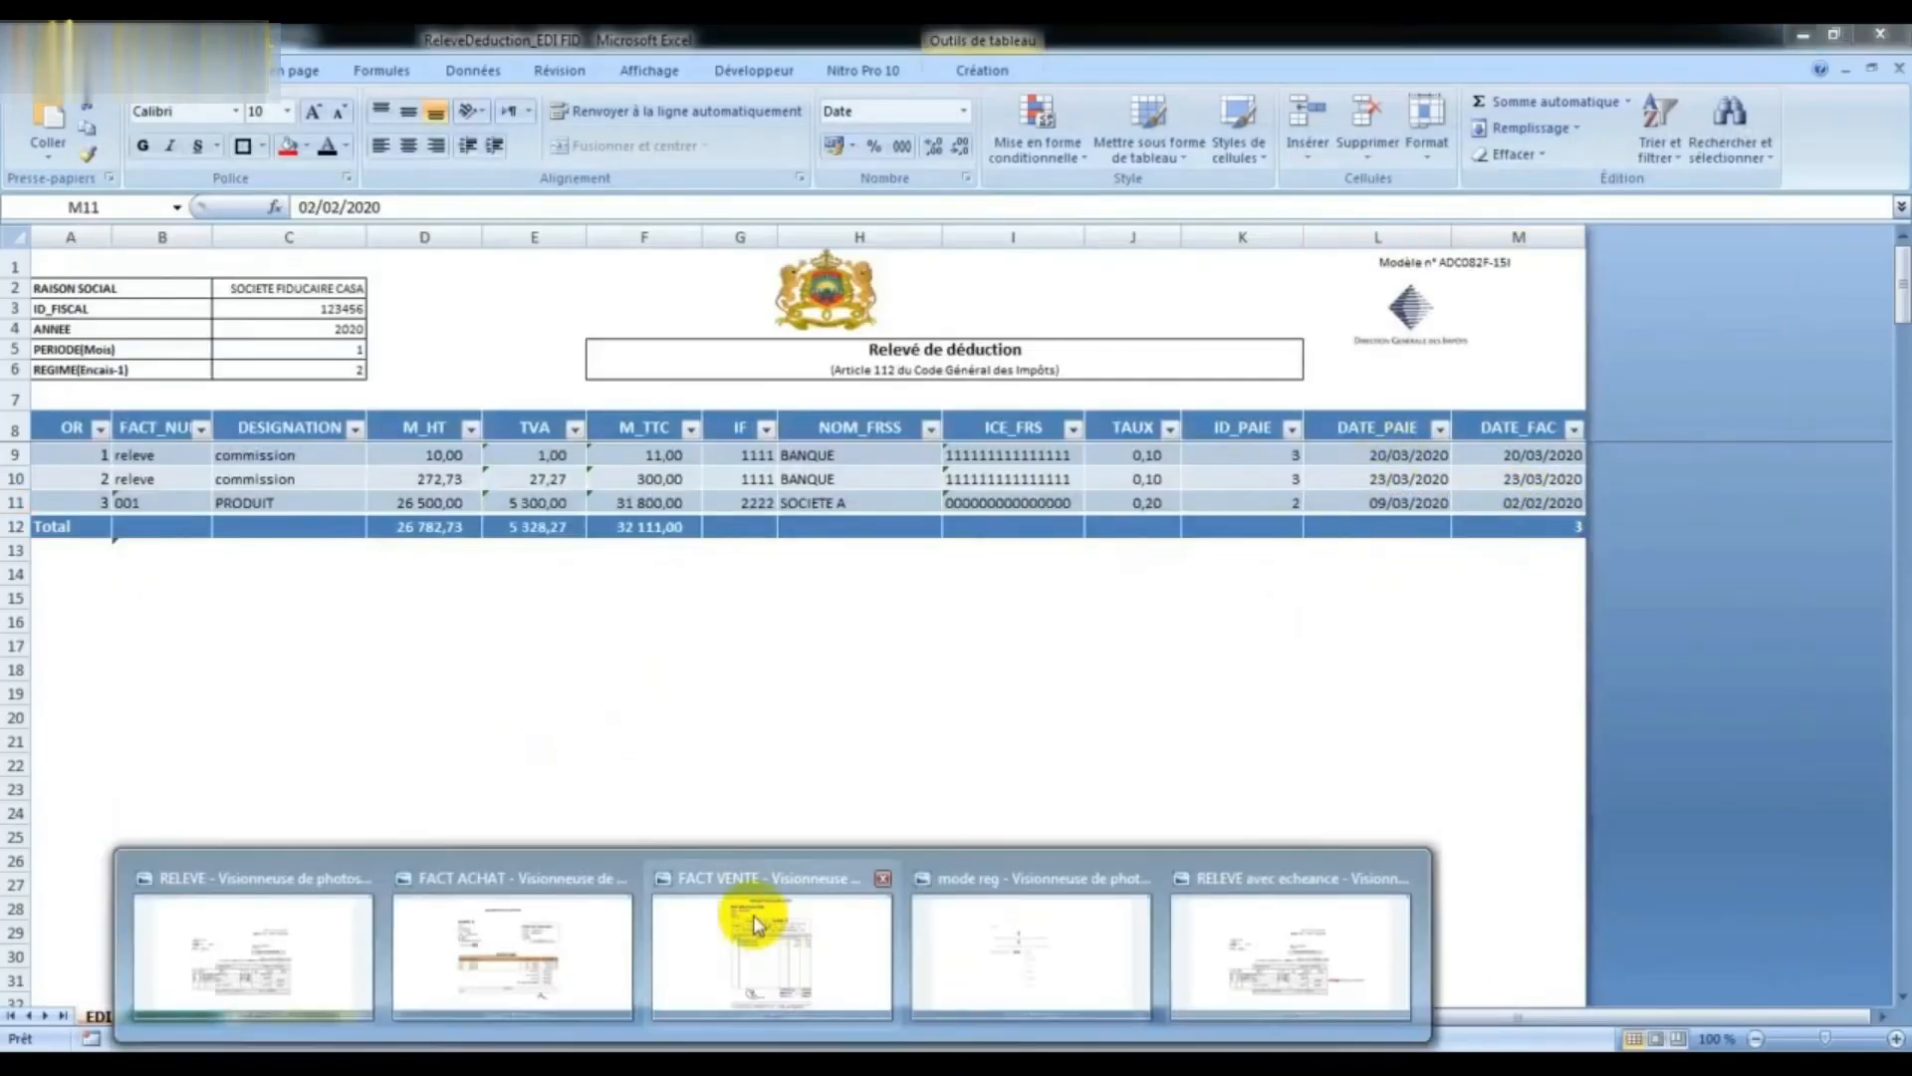
click(535, 904)
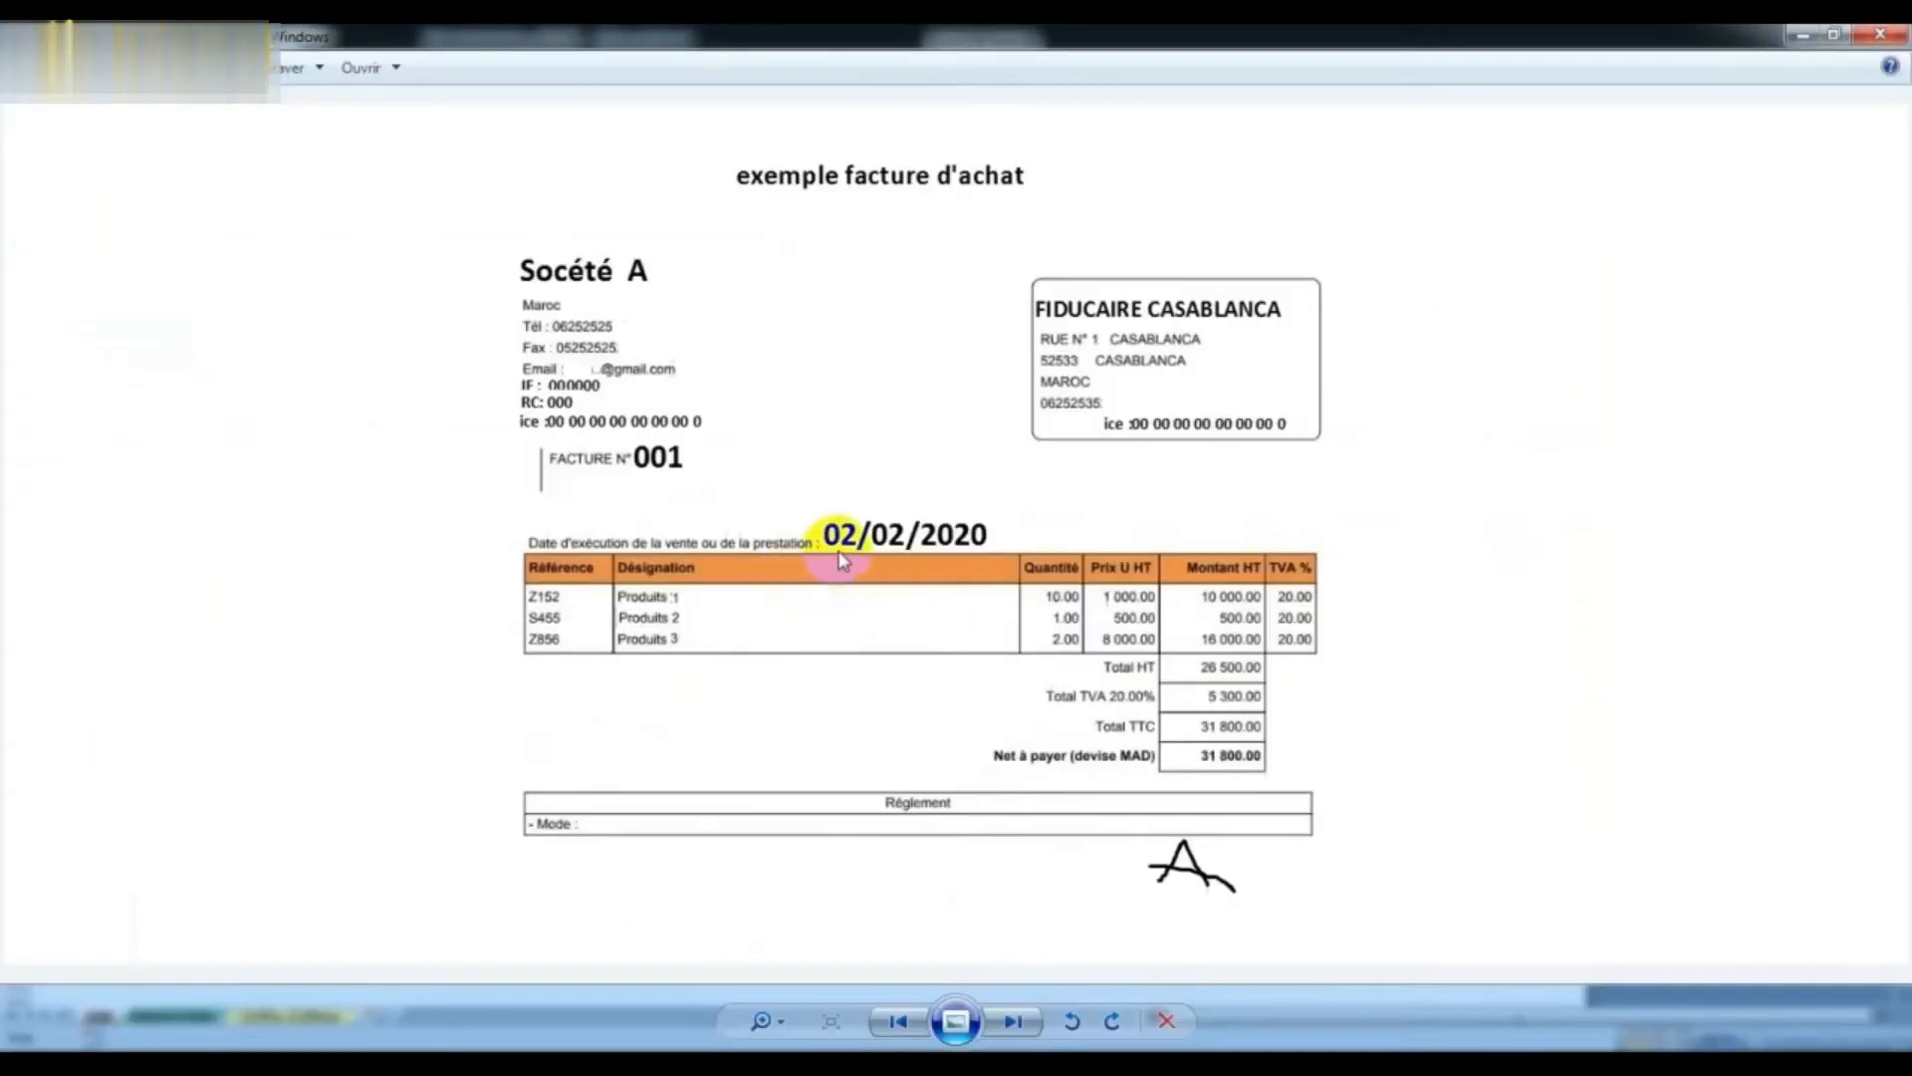
click(1810, 37)
click(1479, 621)
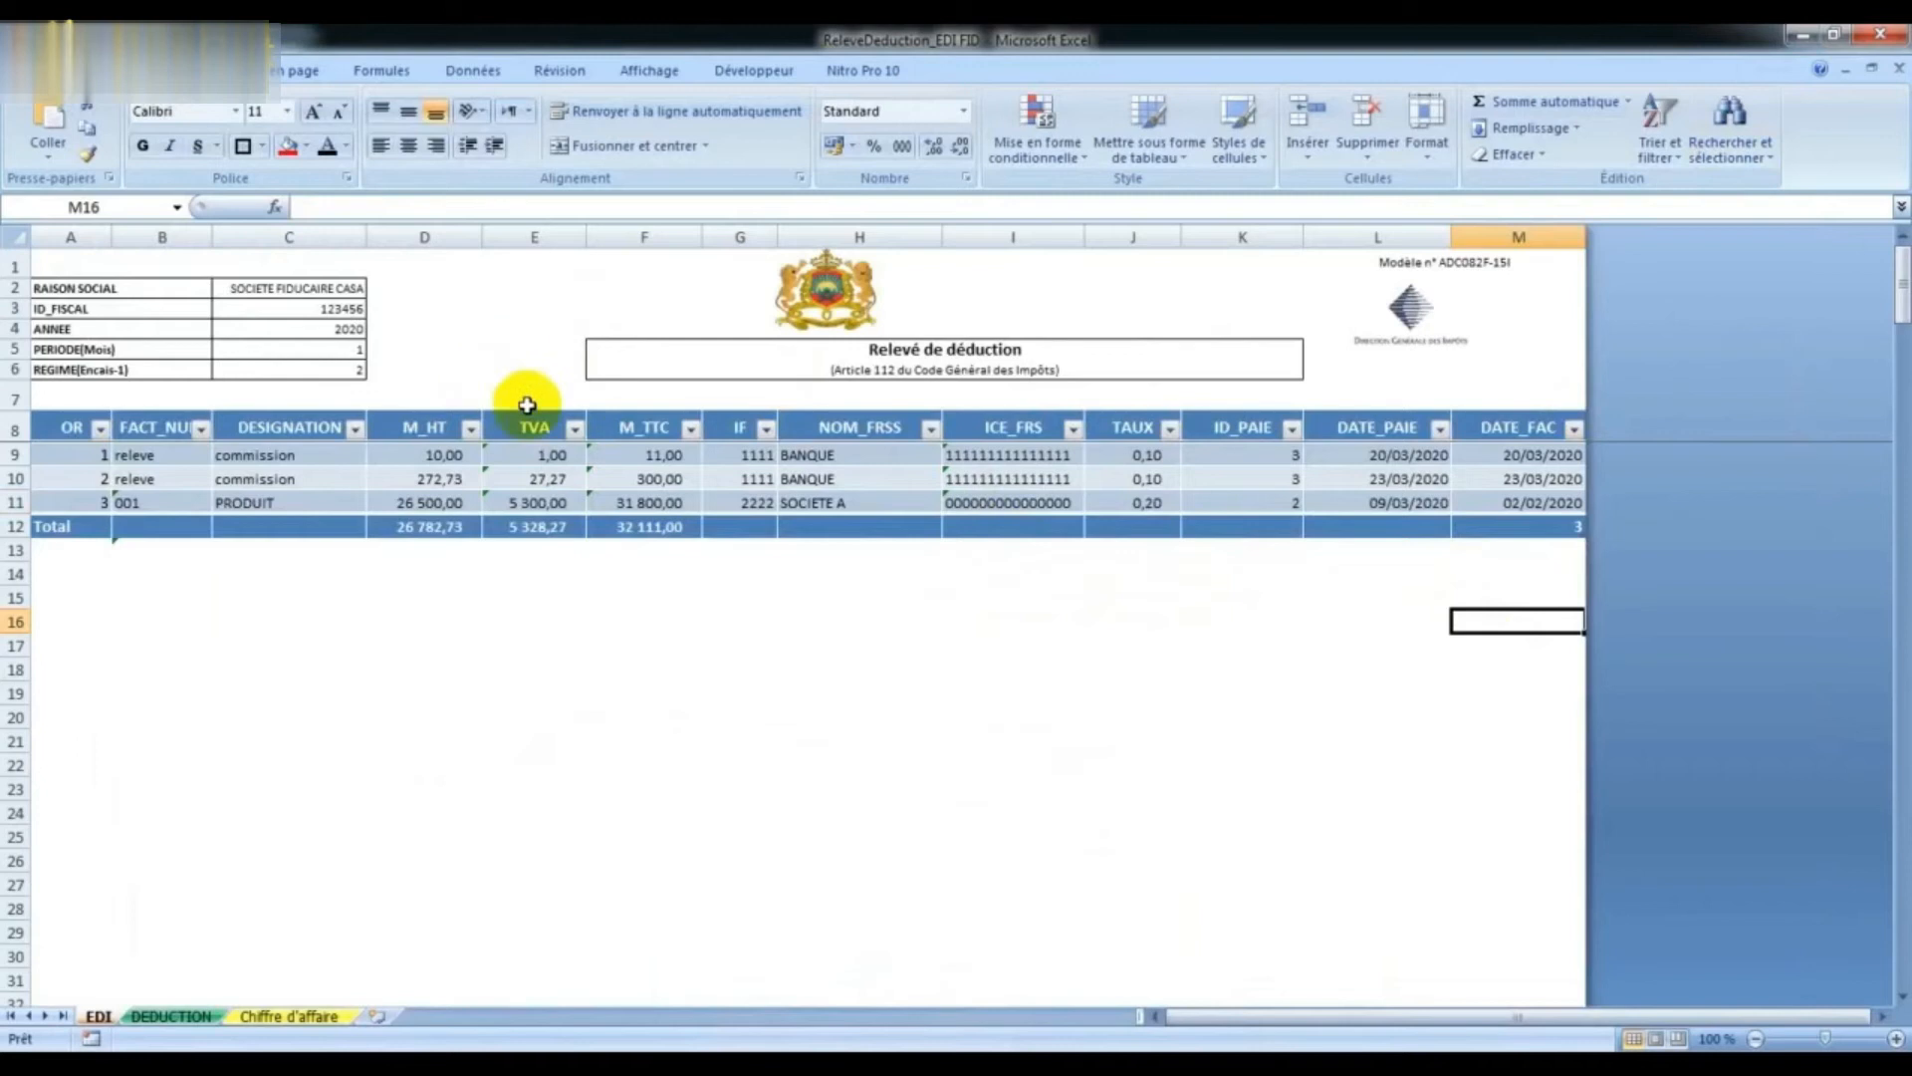
Step: Review the formulas behind the TVA and M_TTC amounts in the EDI table's rows
click(538, 456)
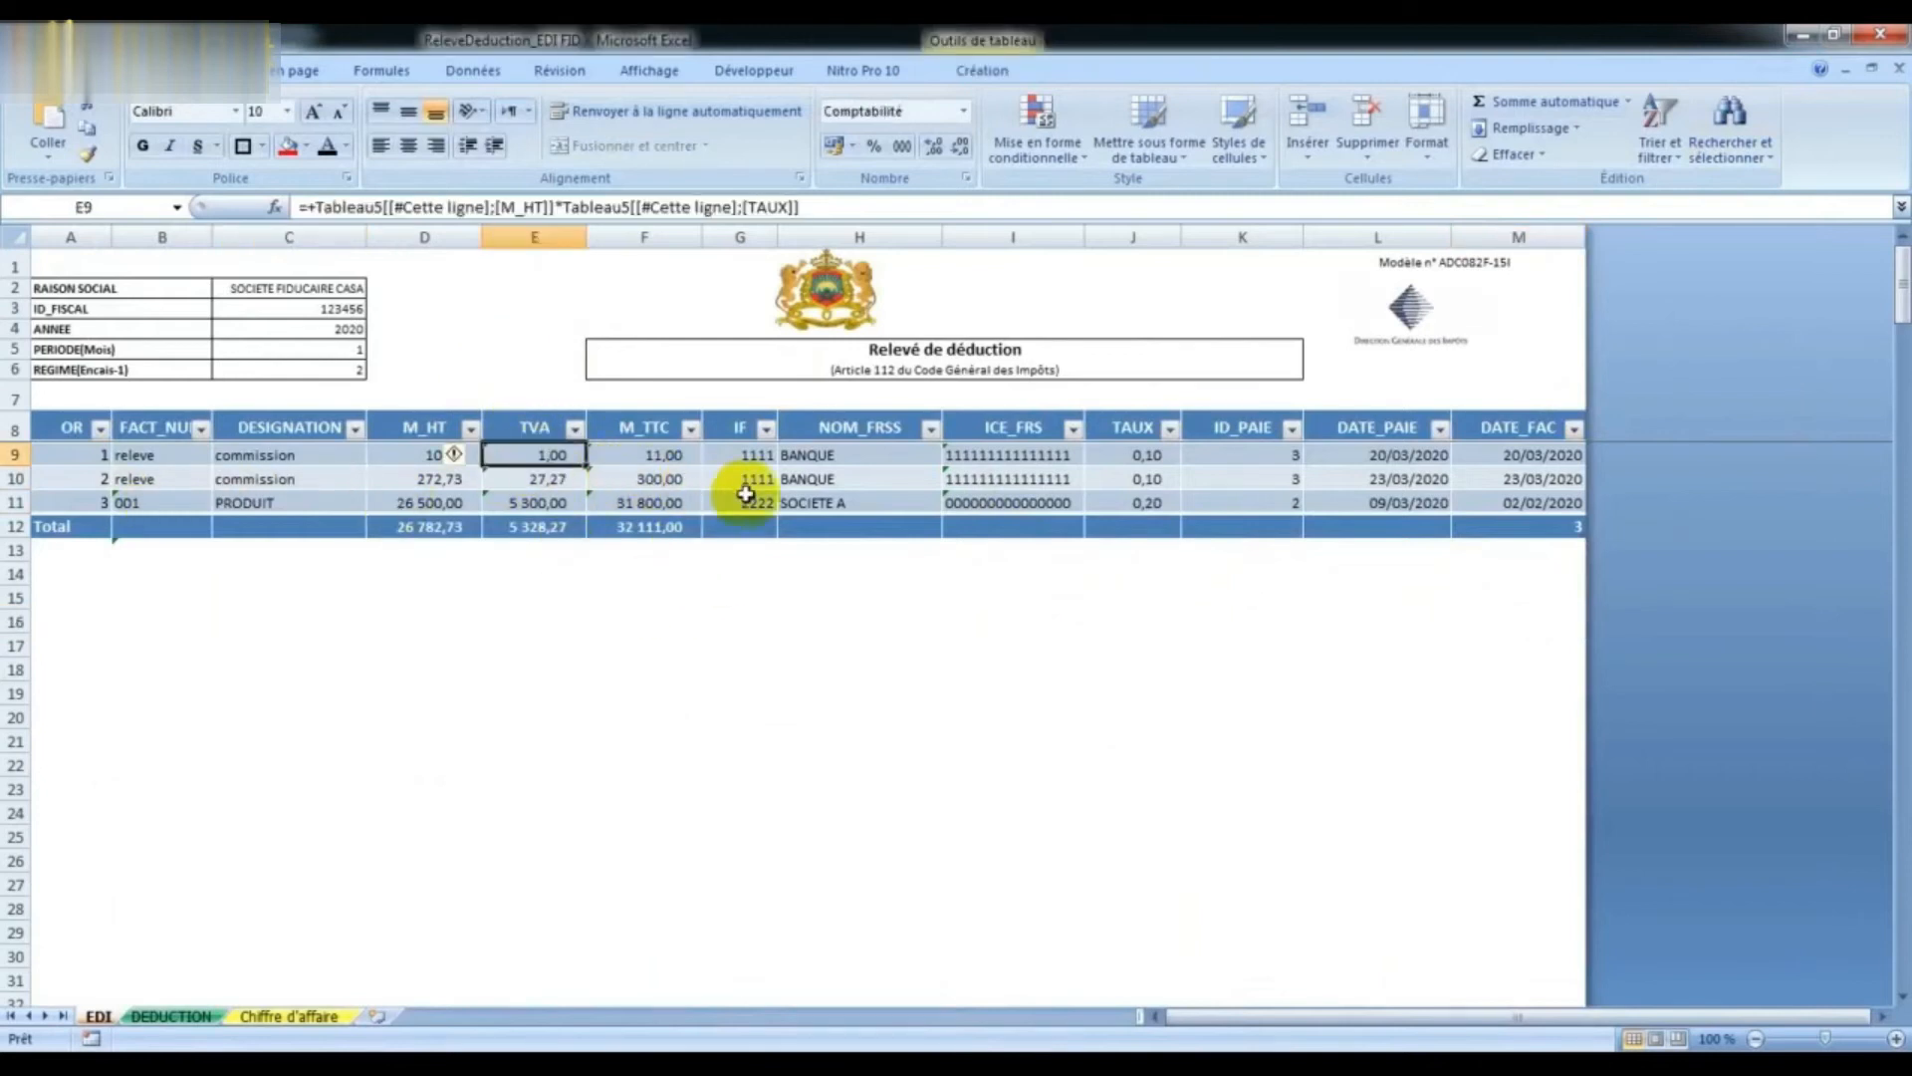
click(642, 456)
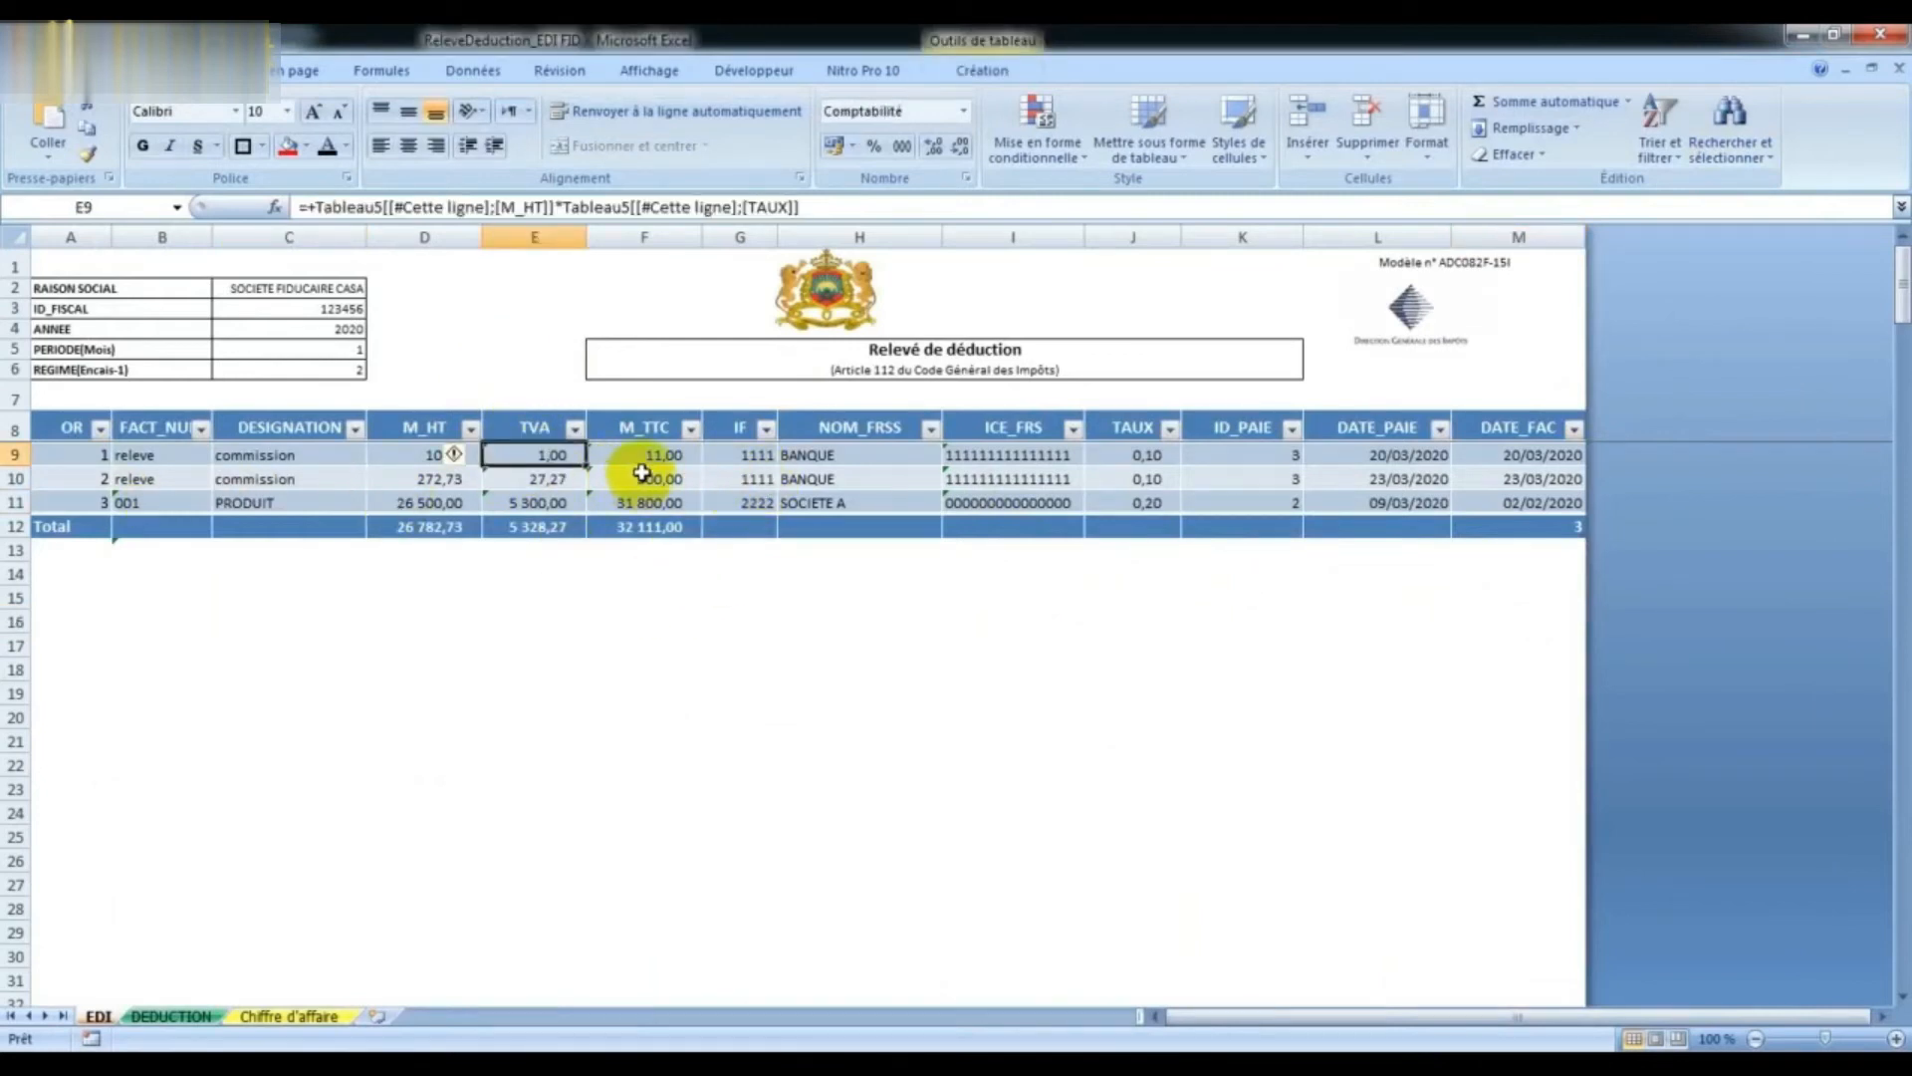
click(647, 479)
click(648, 502)
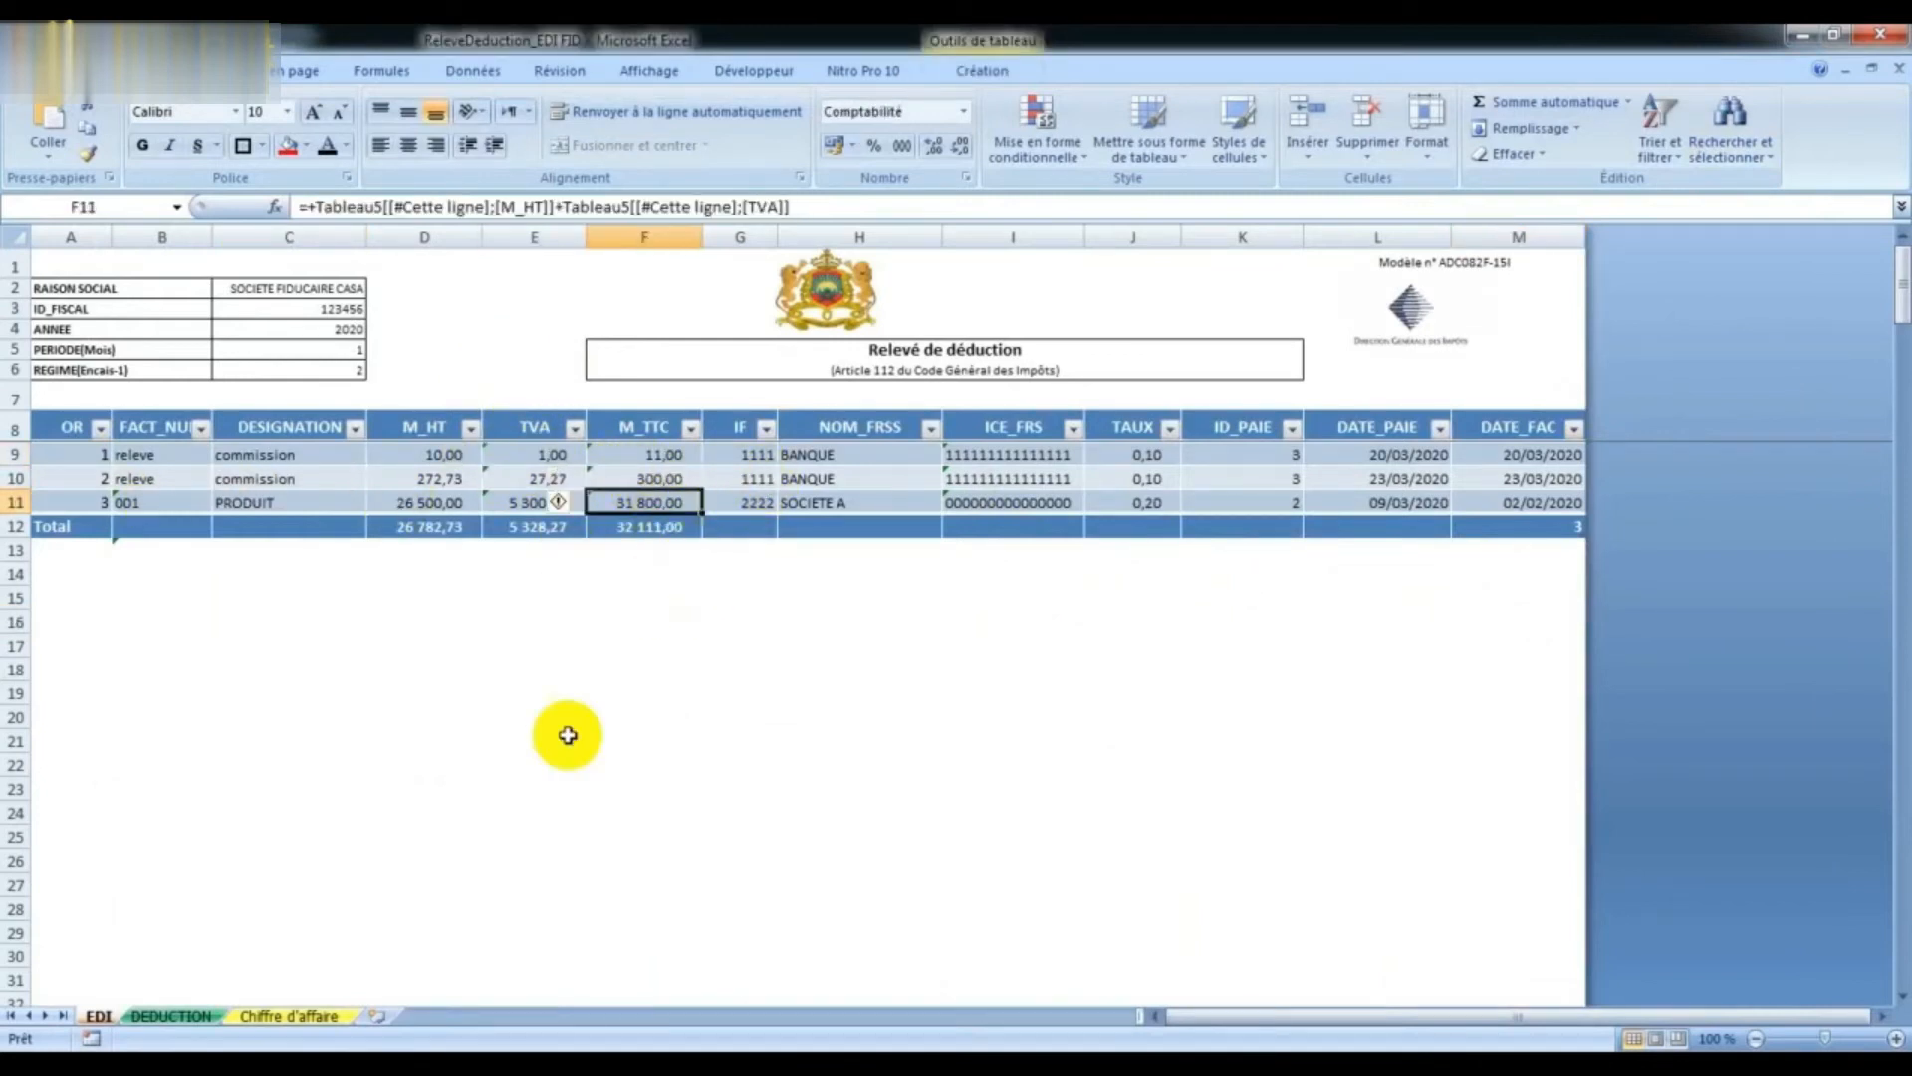
Step: Review the Services 20% deduction in the RECAP table of the DEDUCTION sheet and return to the EDI sheet
click(171, 1016)
click(264, 341)
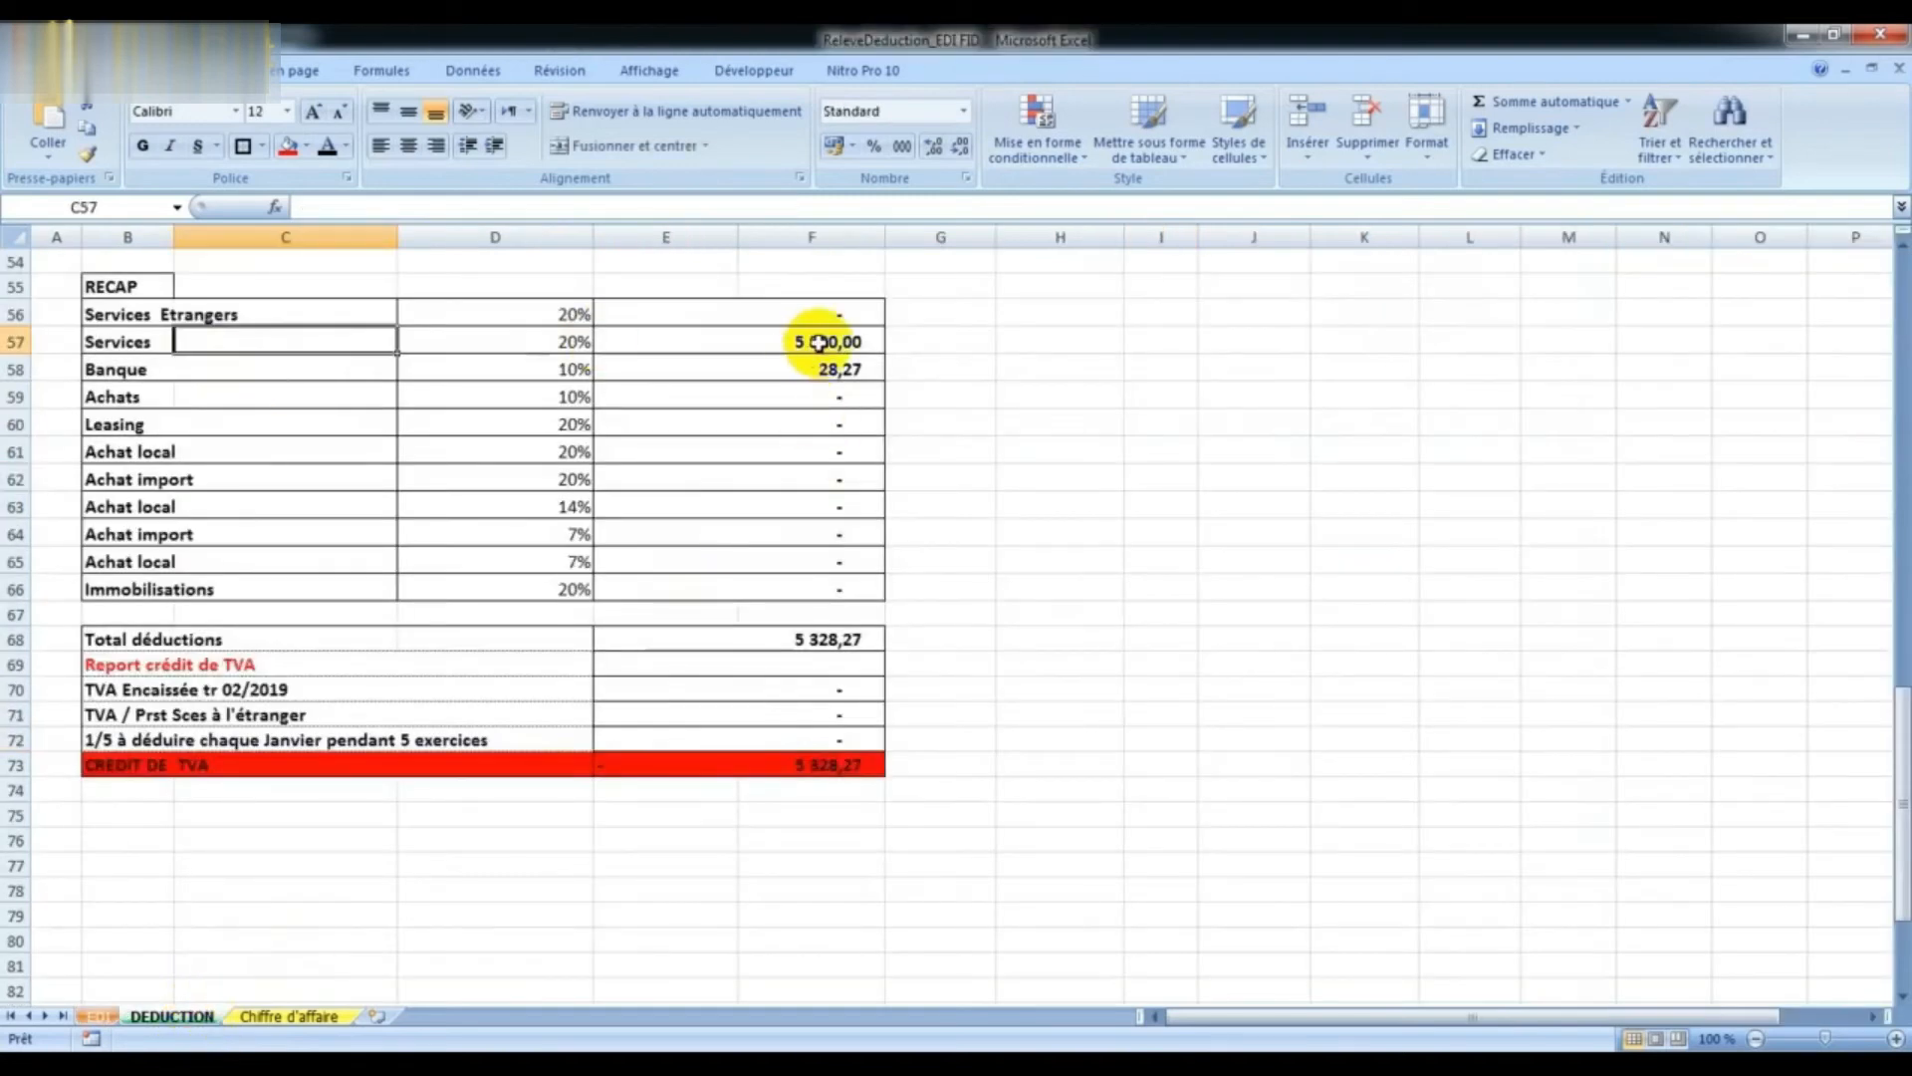
click(817, 341)
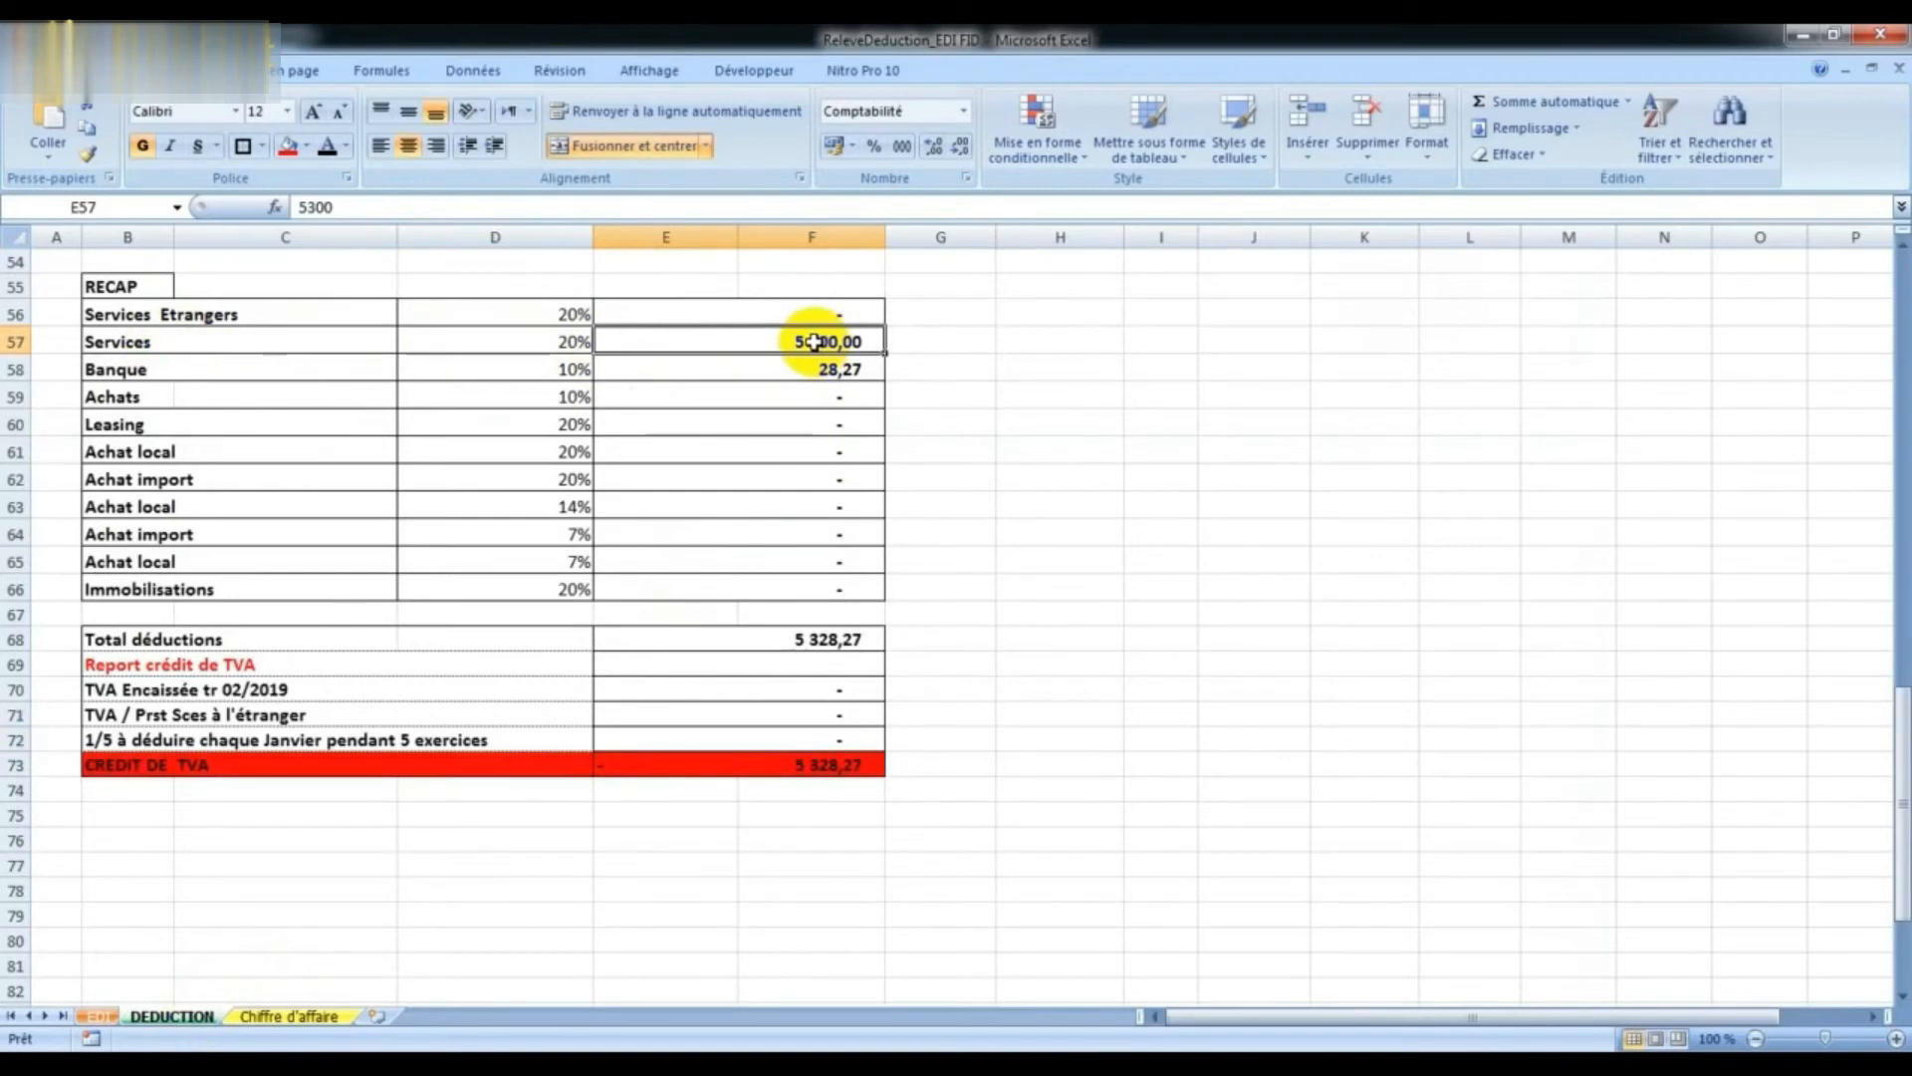
click(98, 1016)
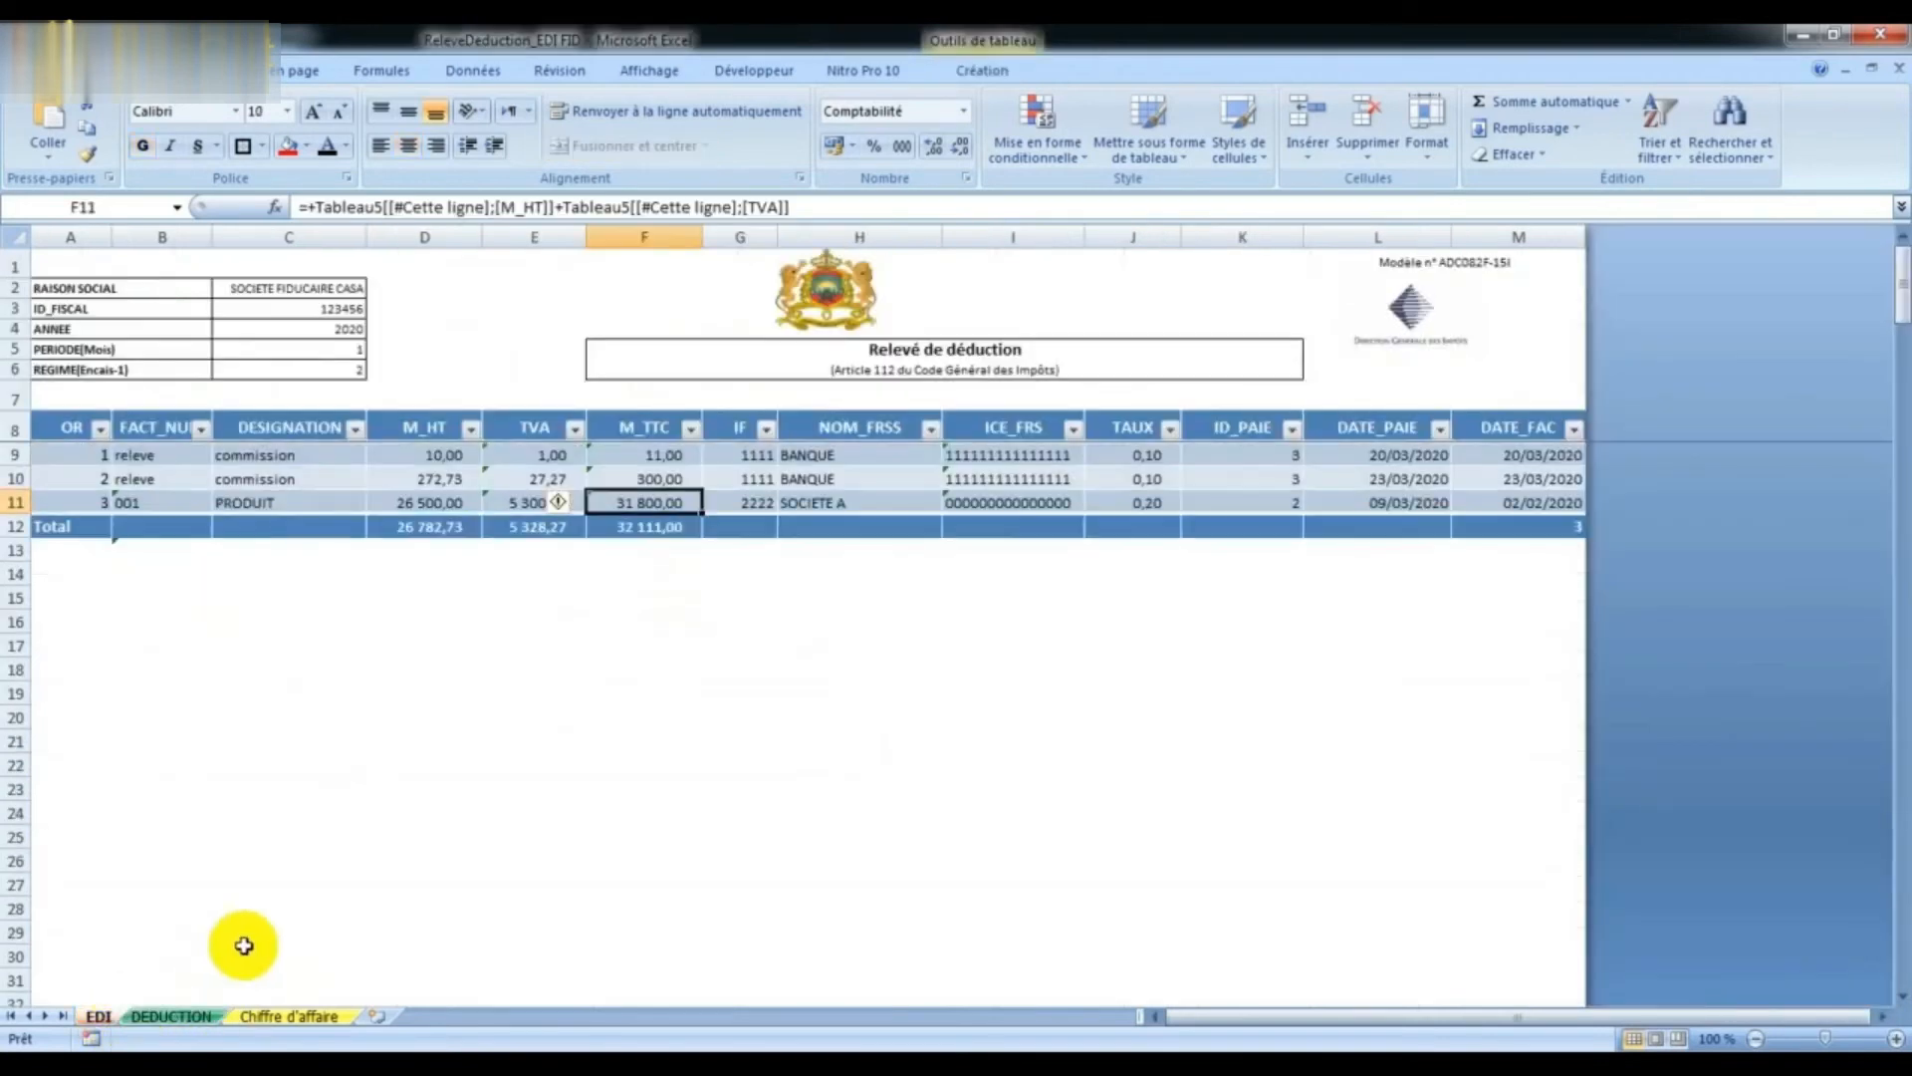
Step: Review the Chiffre d'affaire sheet's collections statement and consult the RELEVE and RELEVE avec echeance bank statements for the discounted LCN
click(287, 1016)
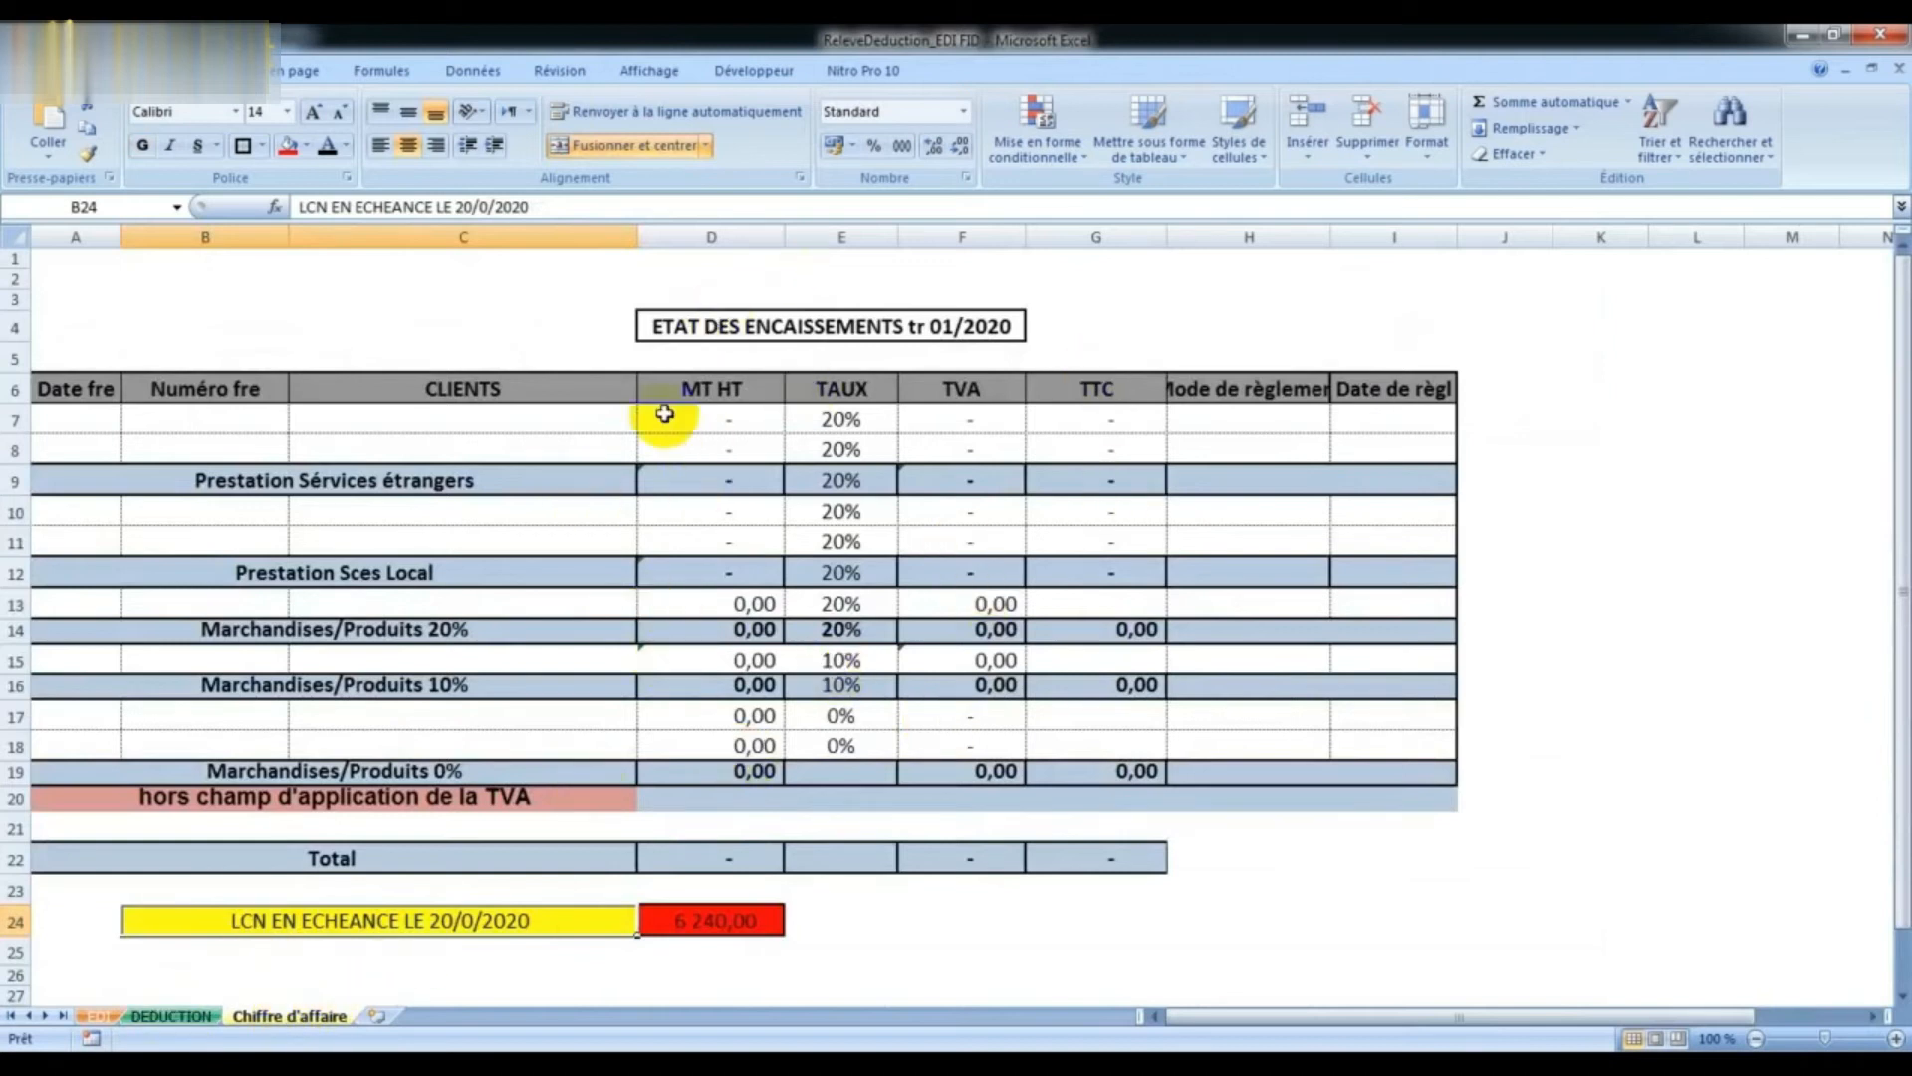
click(774, 1064)
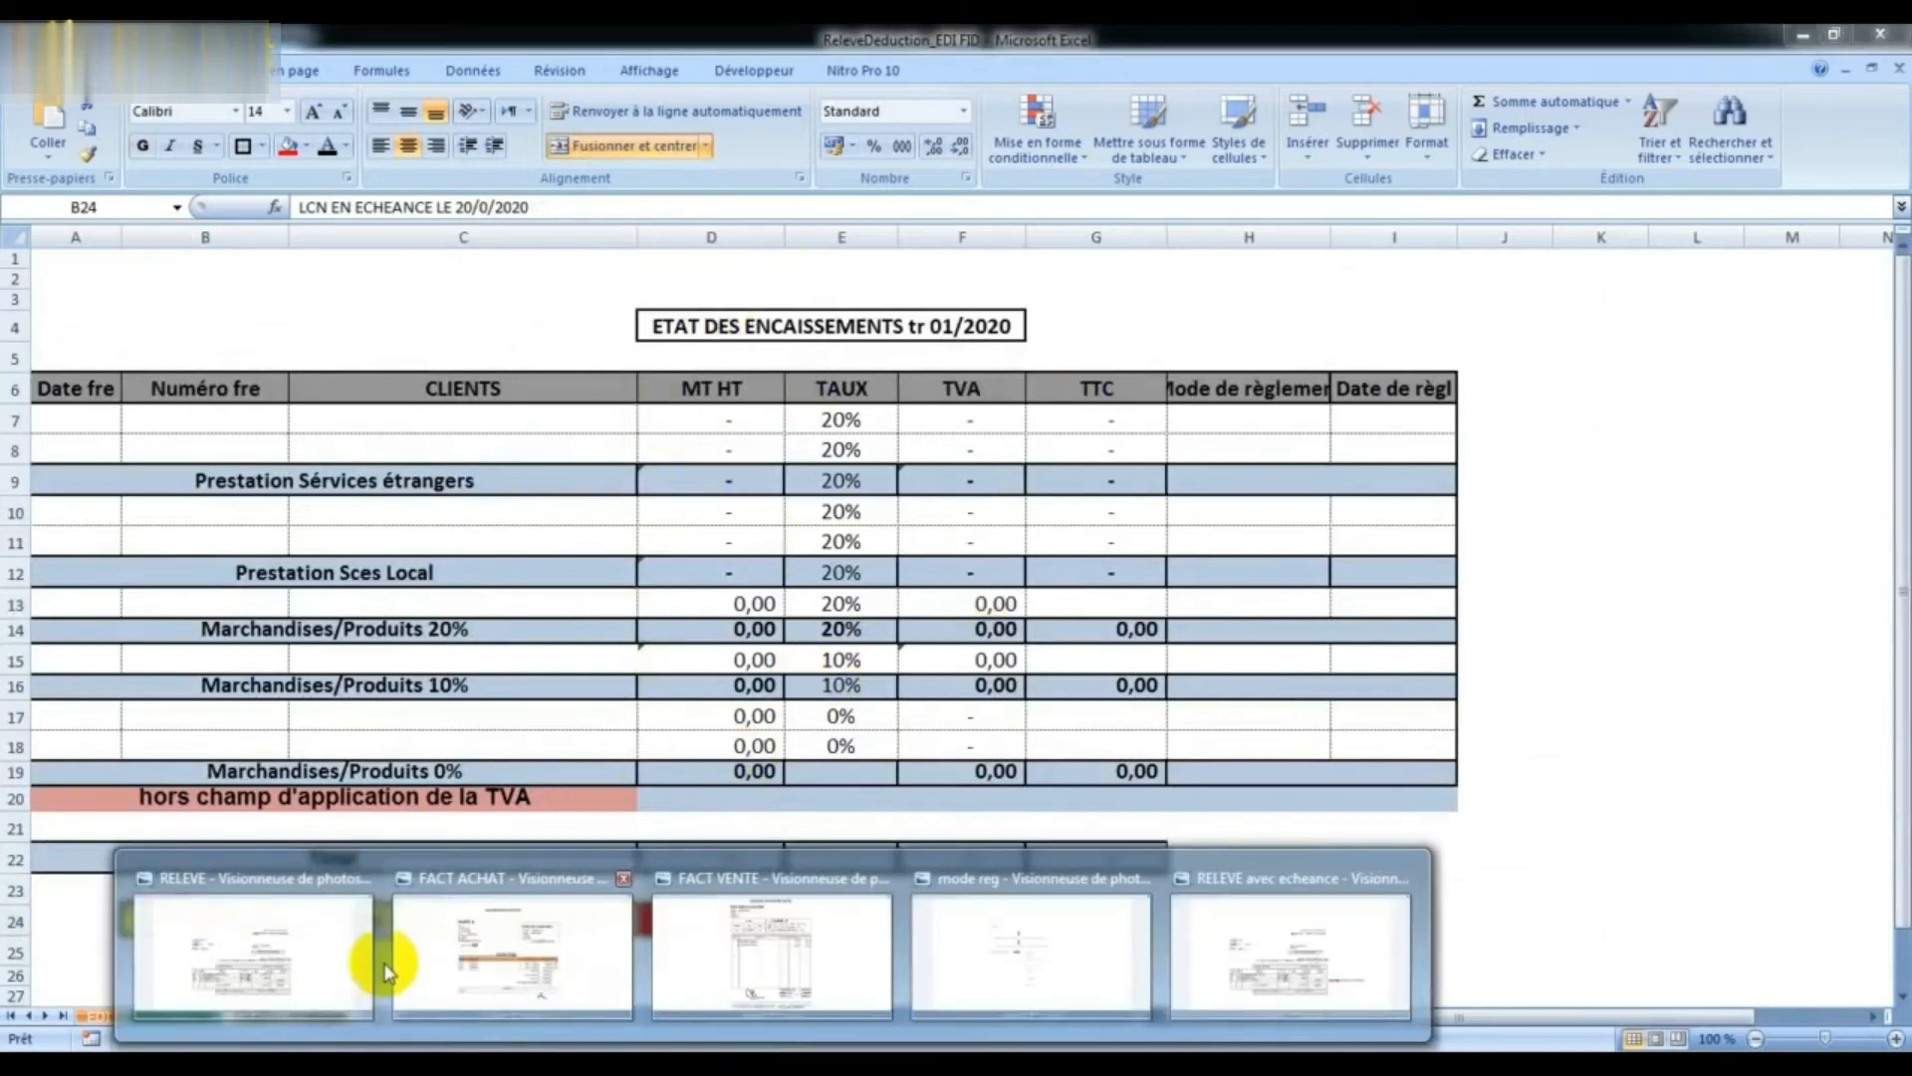
click(259, 885)
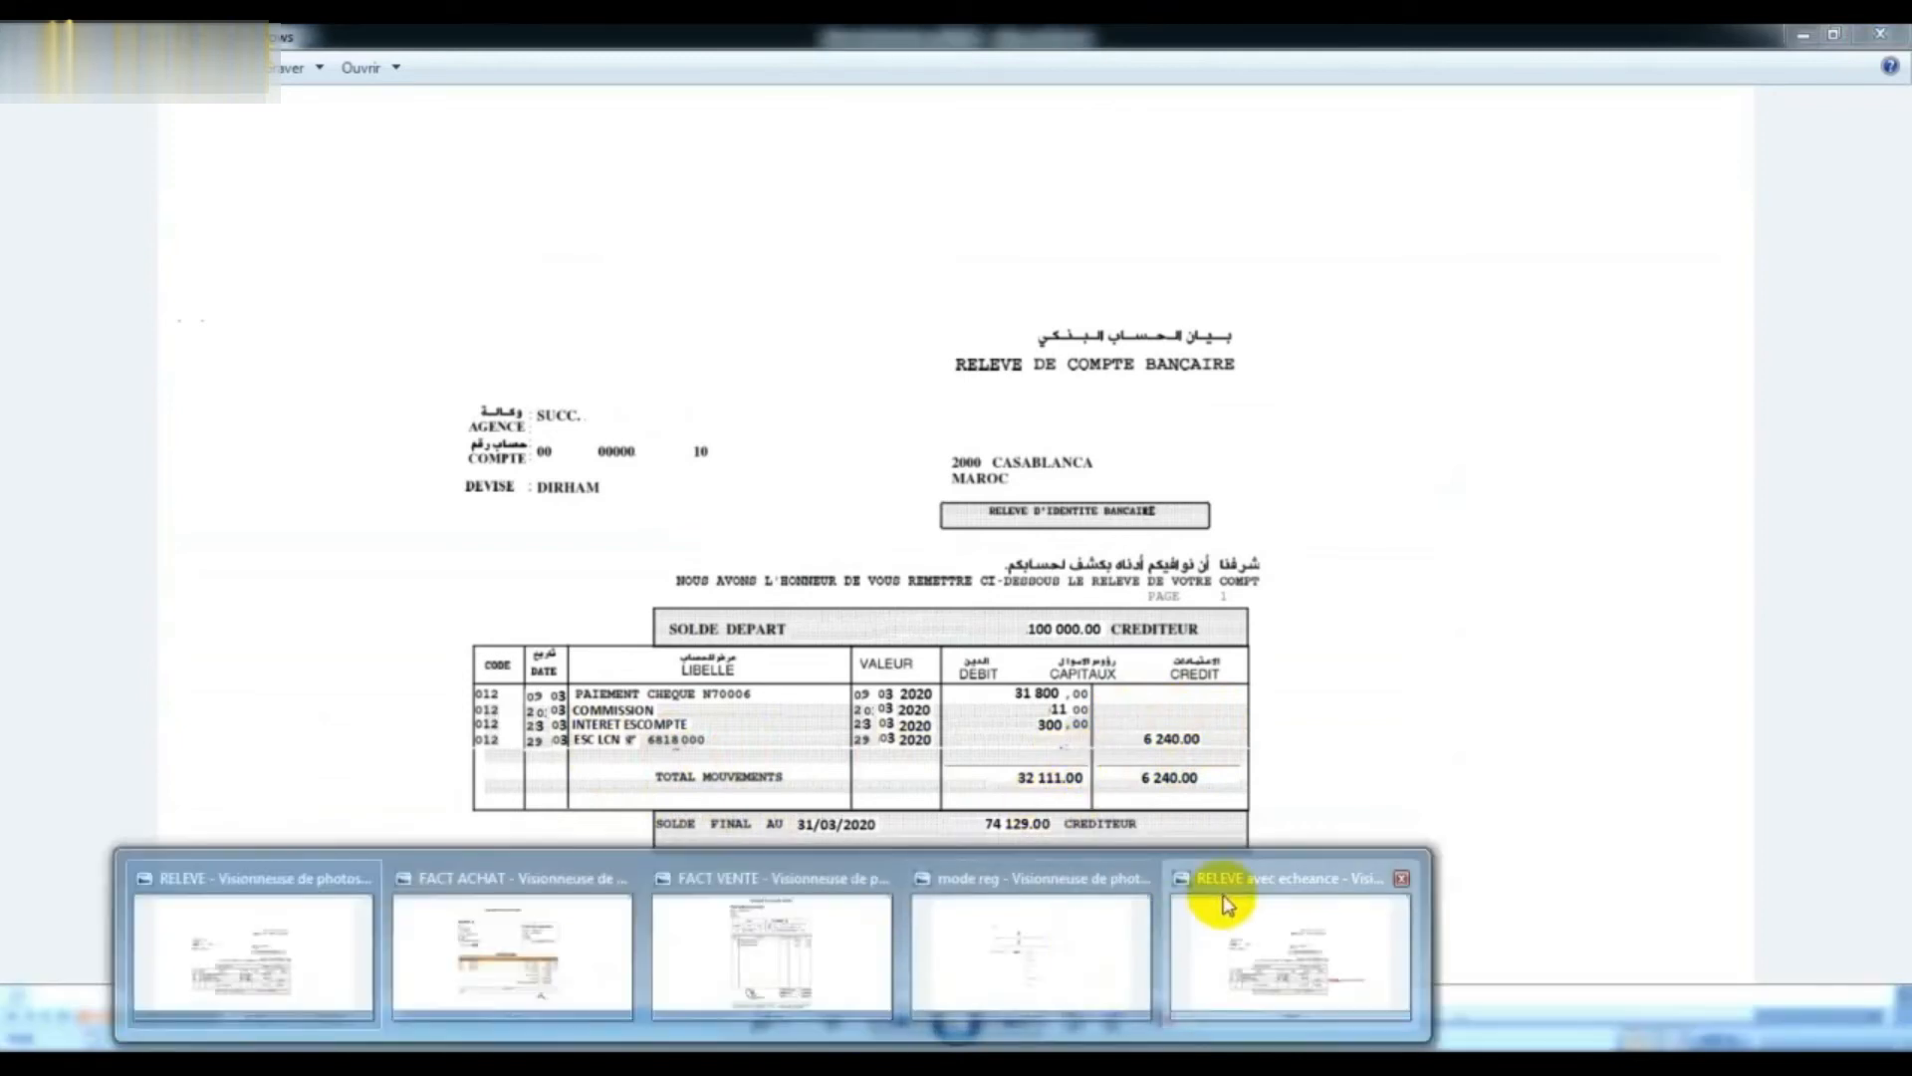
click(1217, 890)
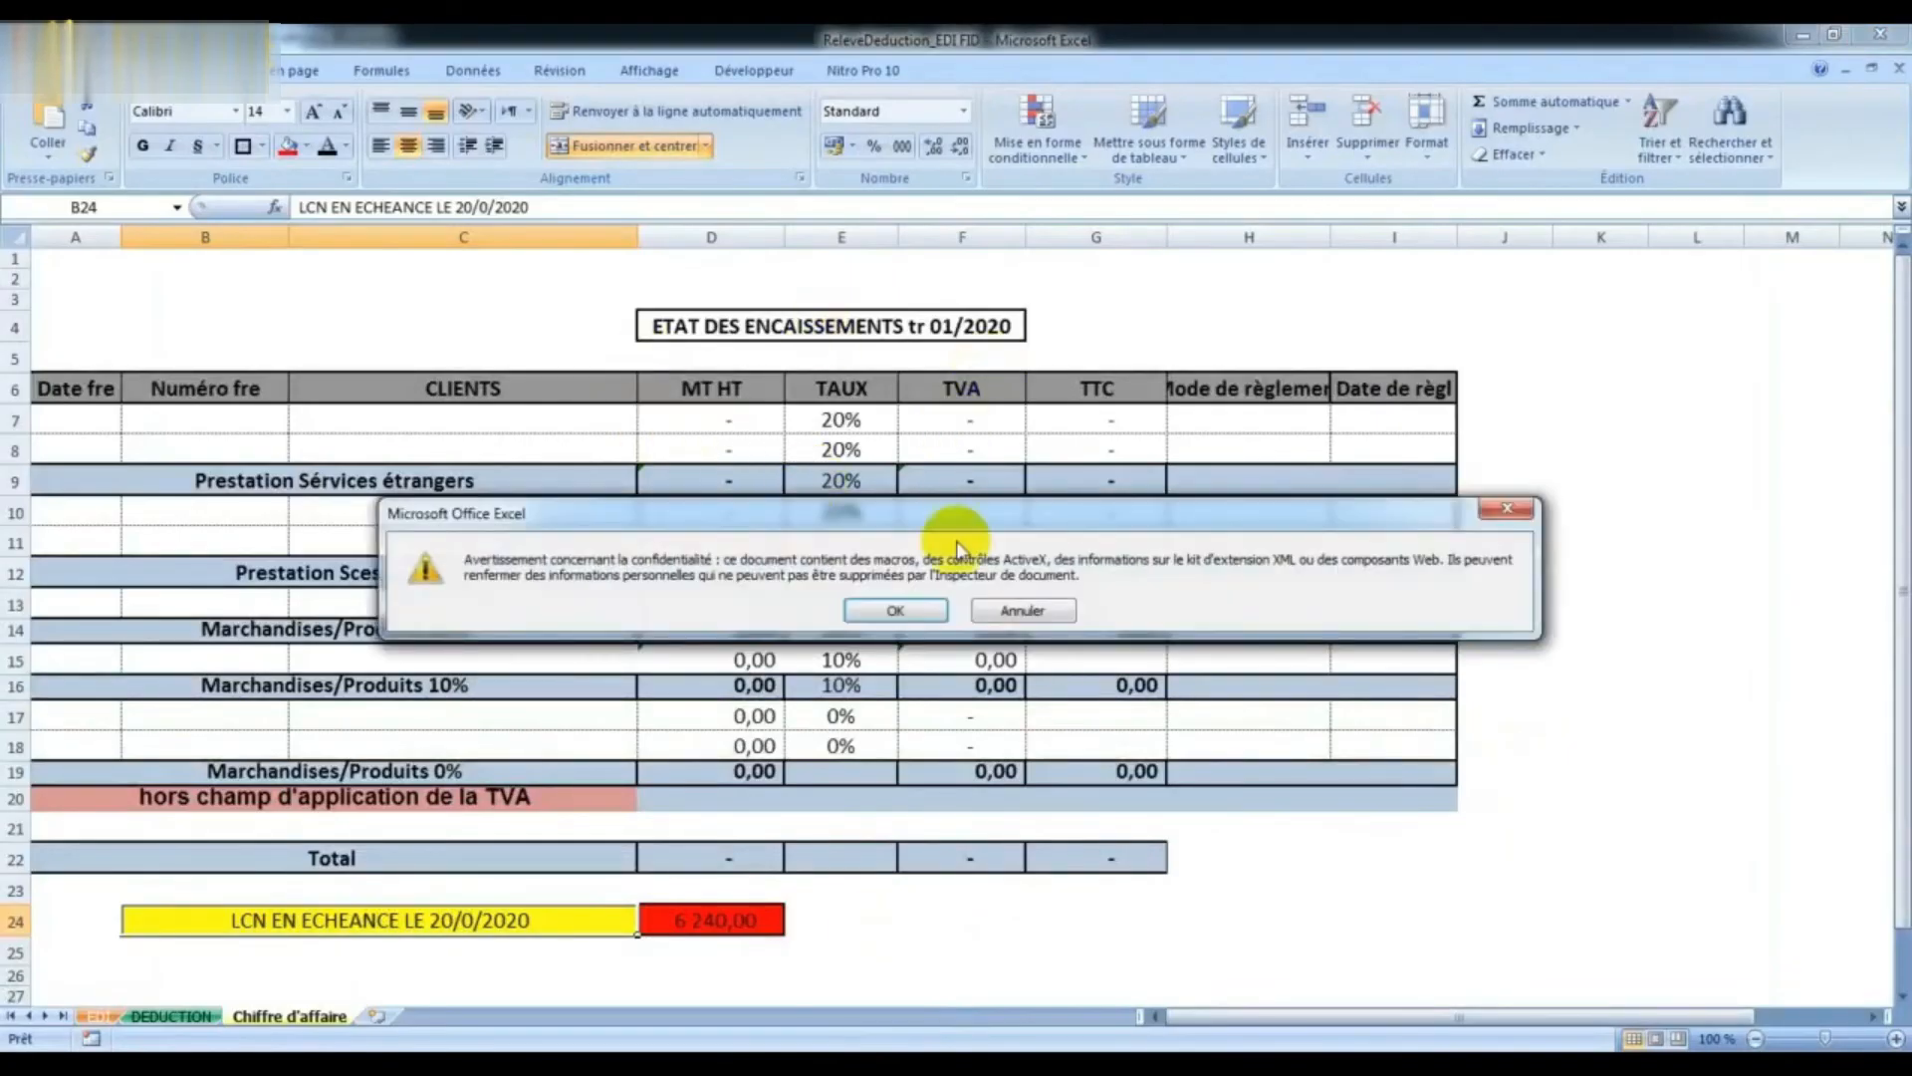
Step: Accept the privacy warning and correct the label below the collections table to LCN EN ECHEANCE LE 20/04/2020
click(896, 611)
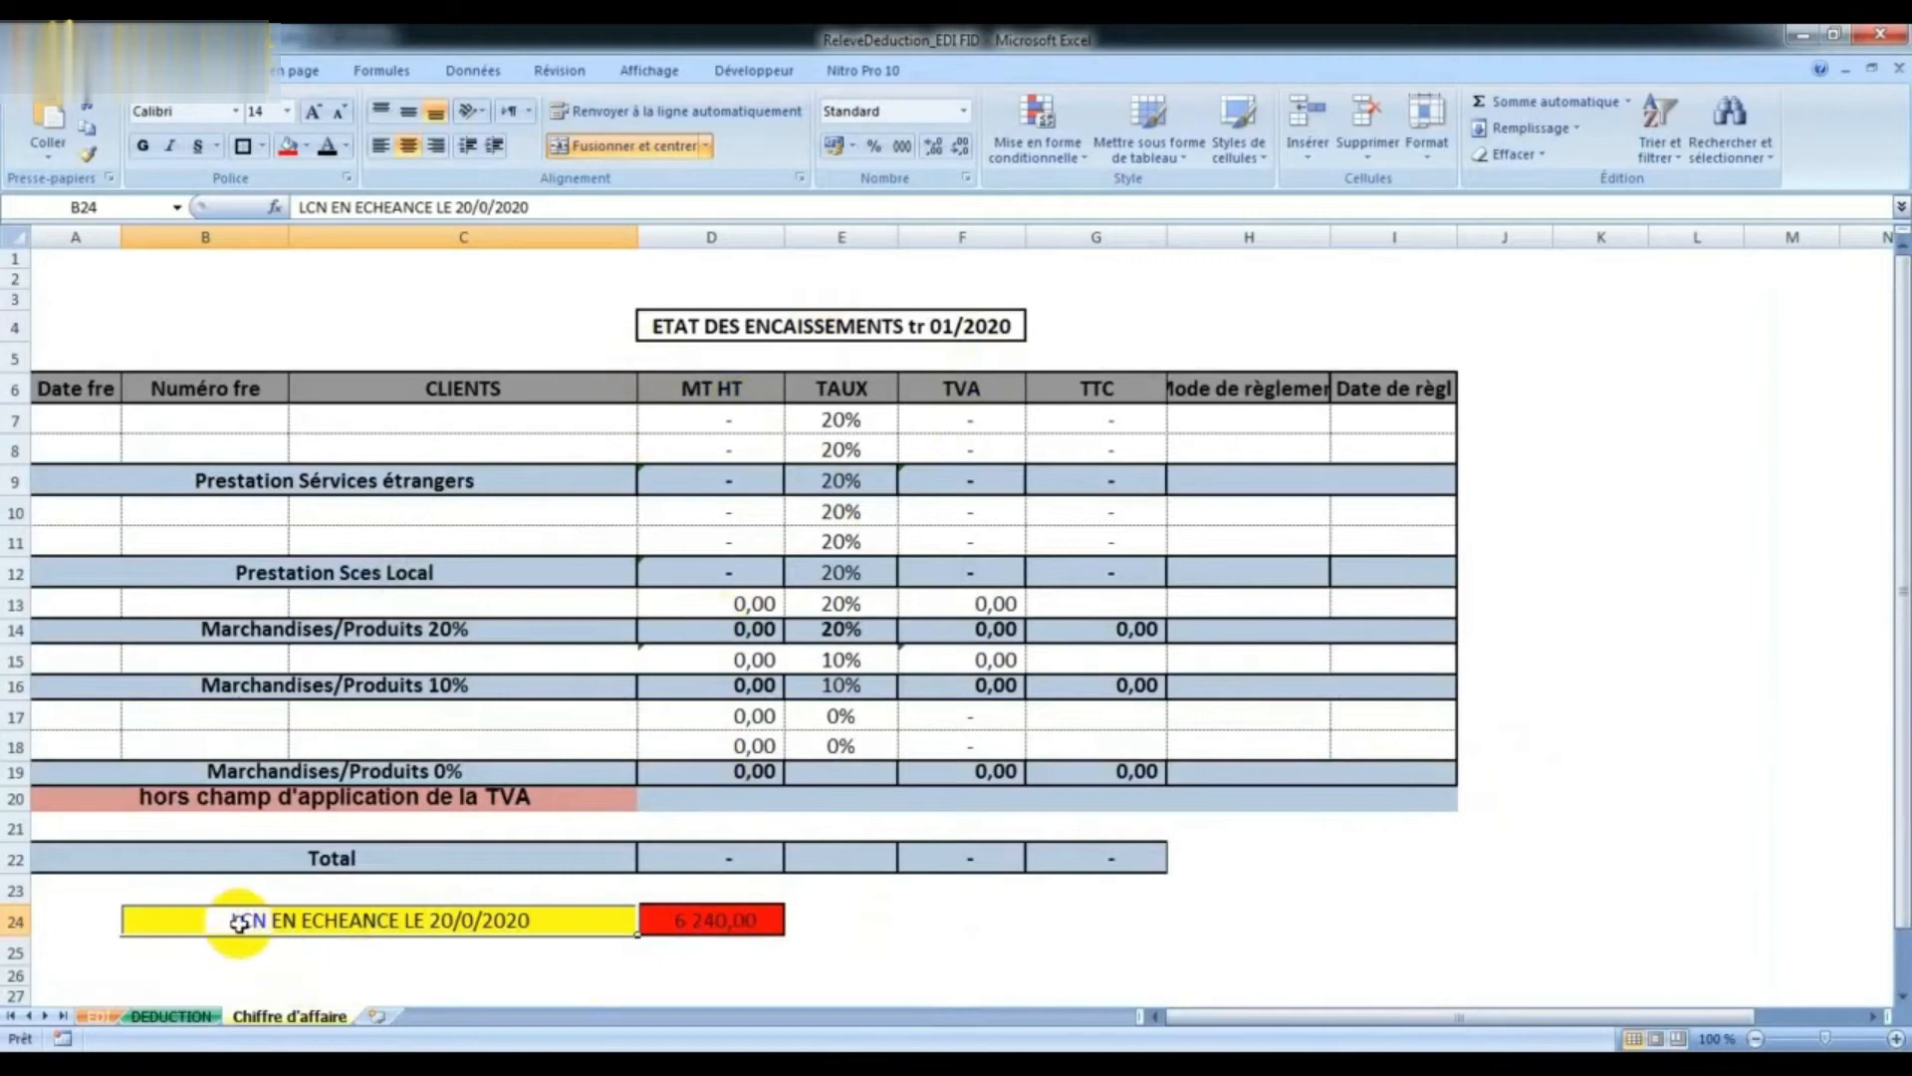
click(708, 917)
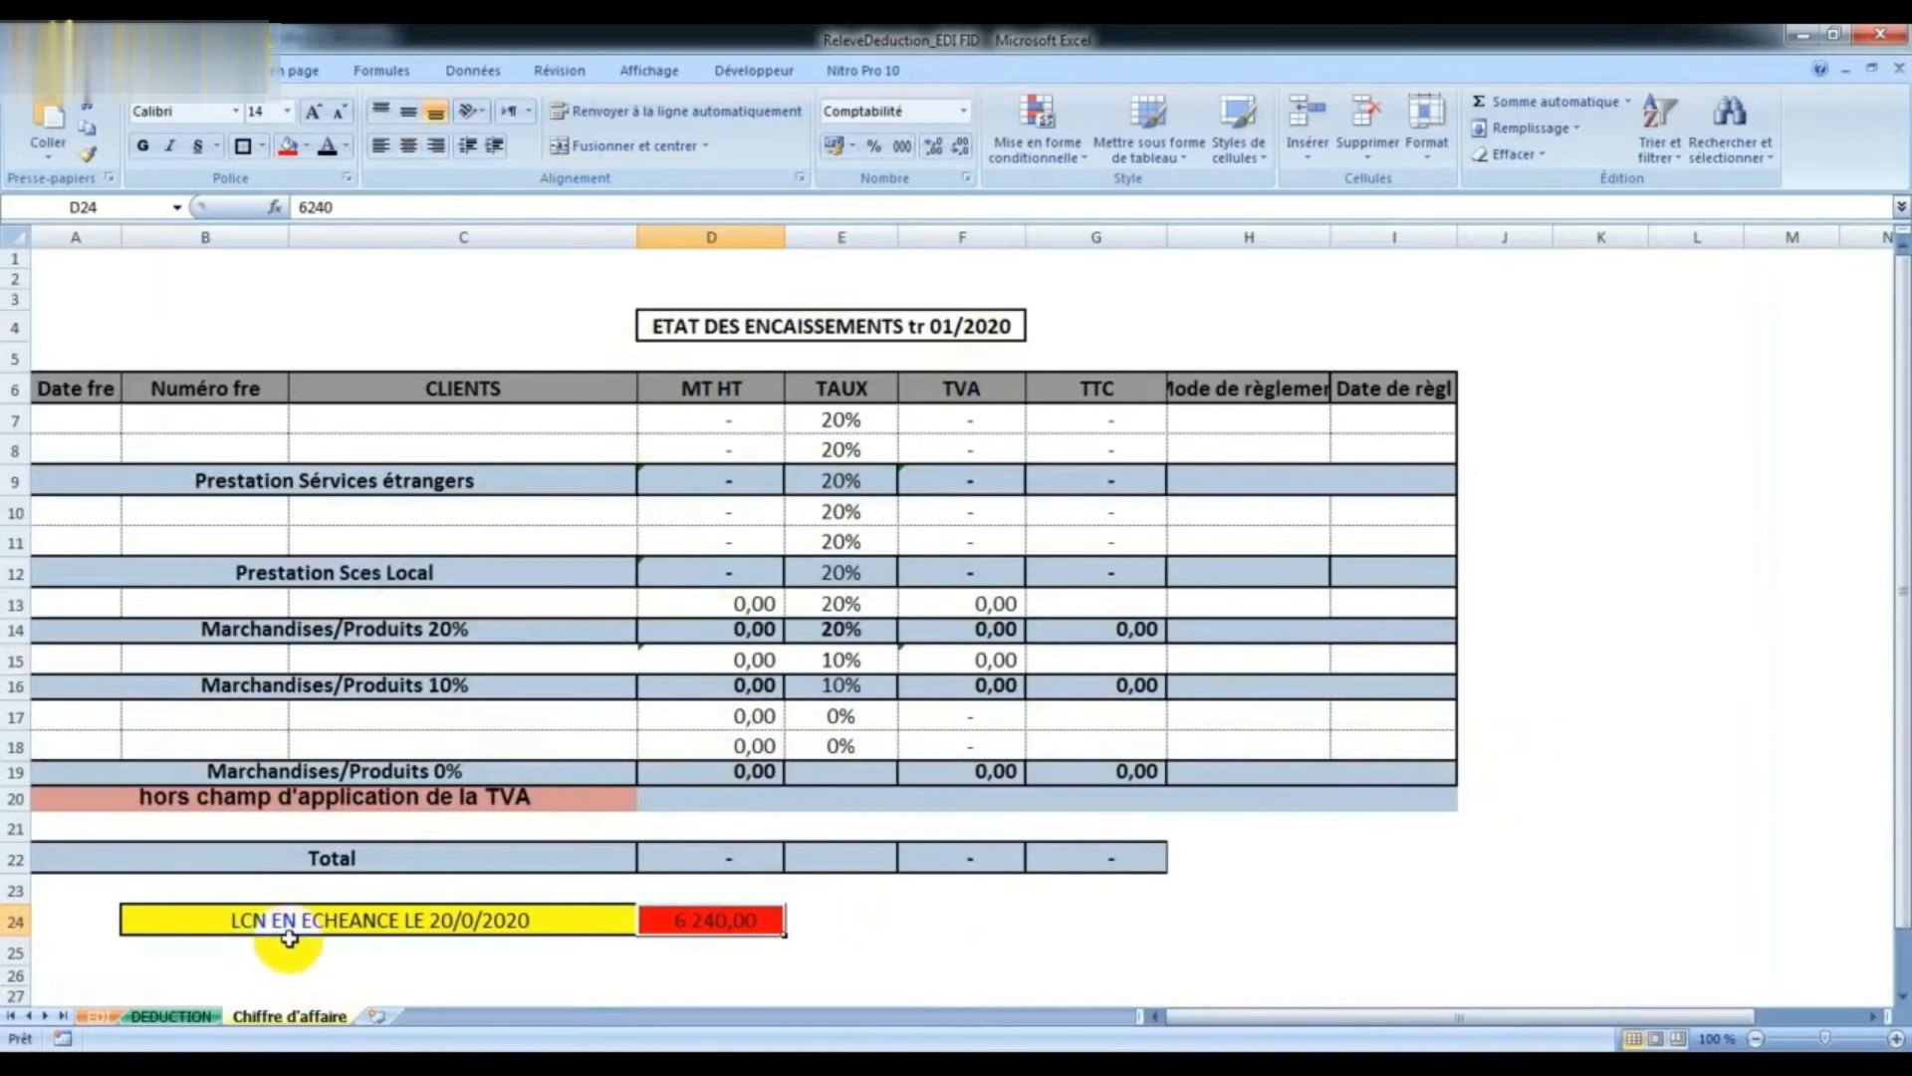
click(237, 932)
click(485, 206)
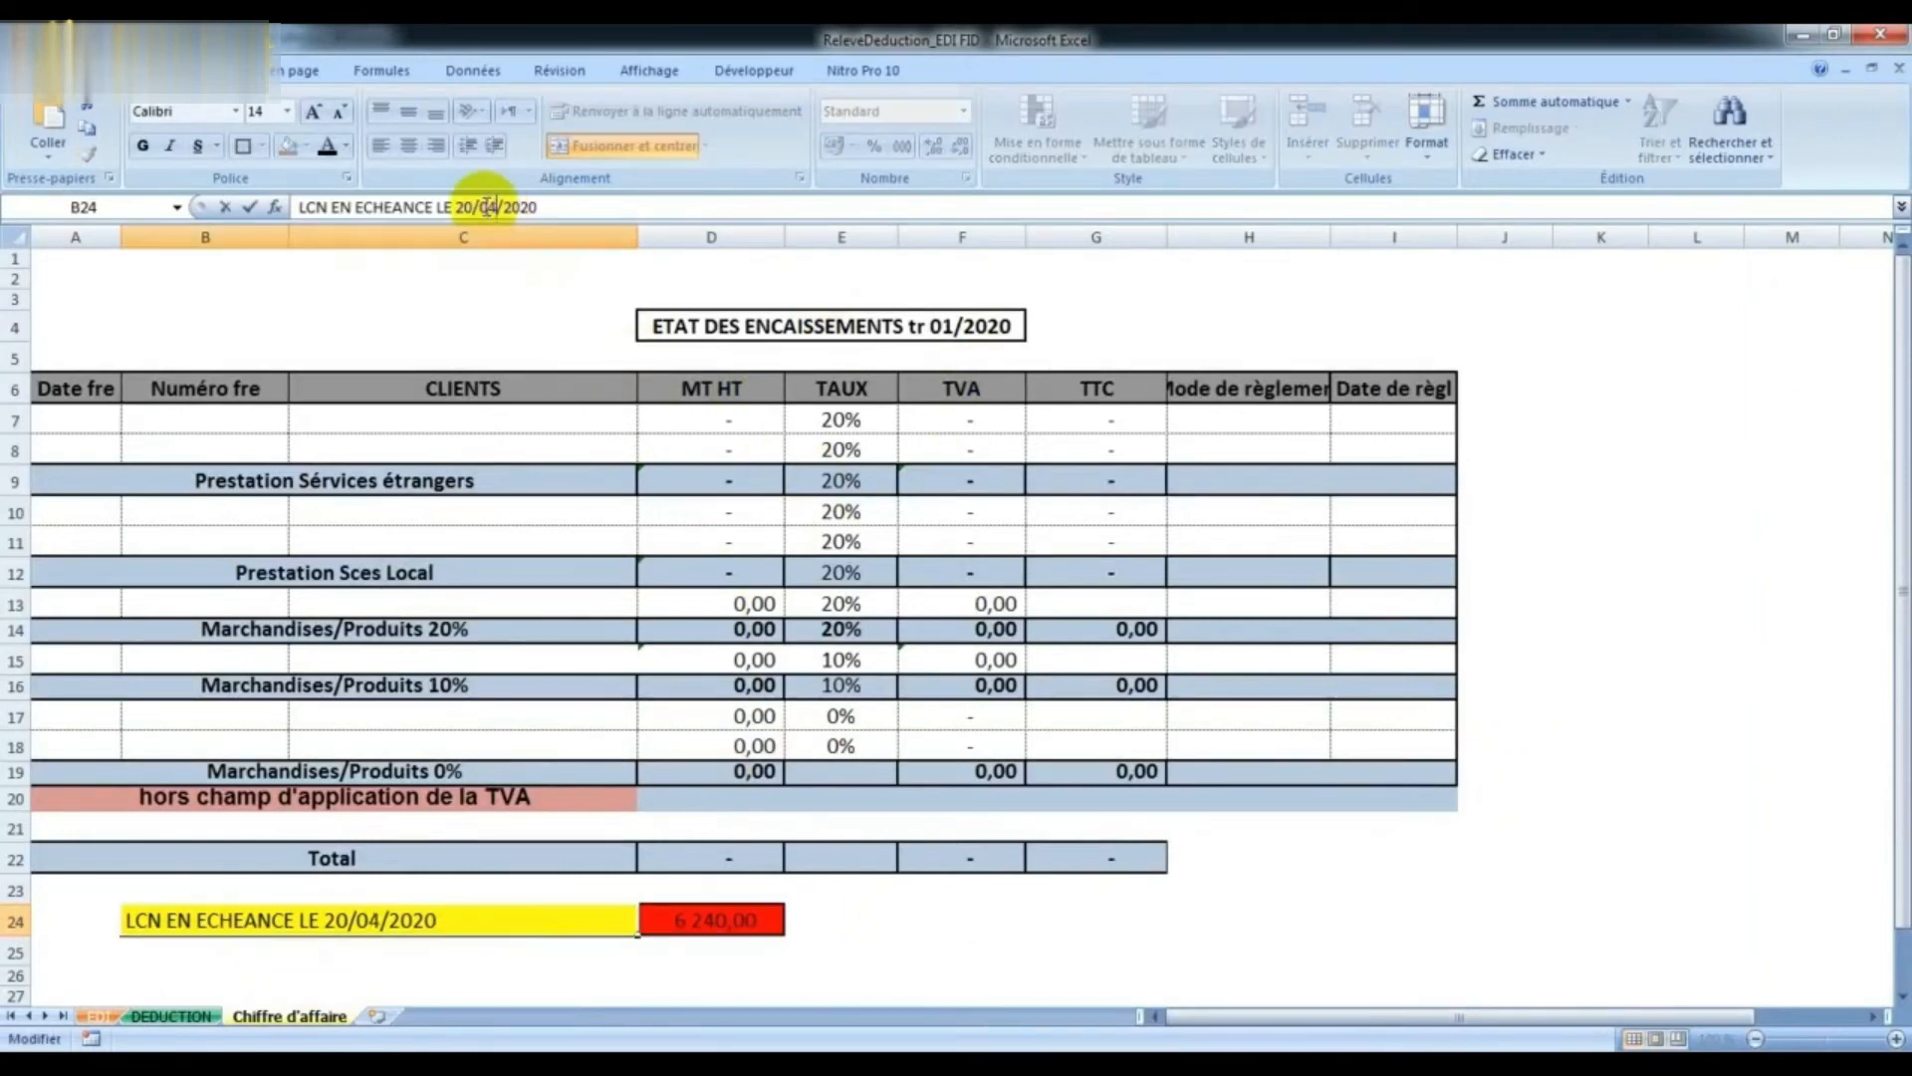
click(490, 924)
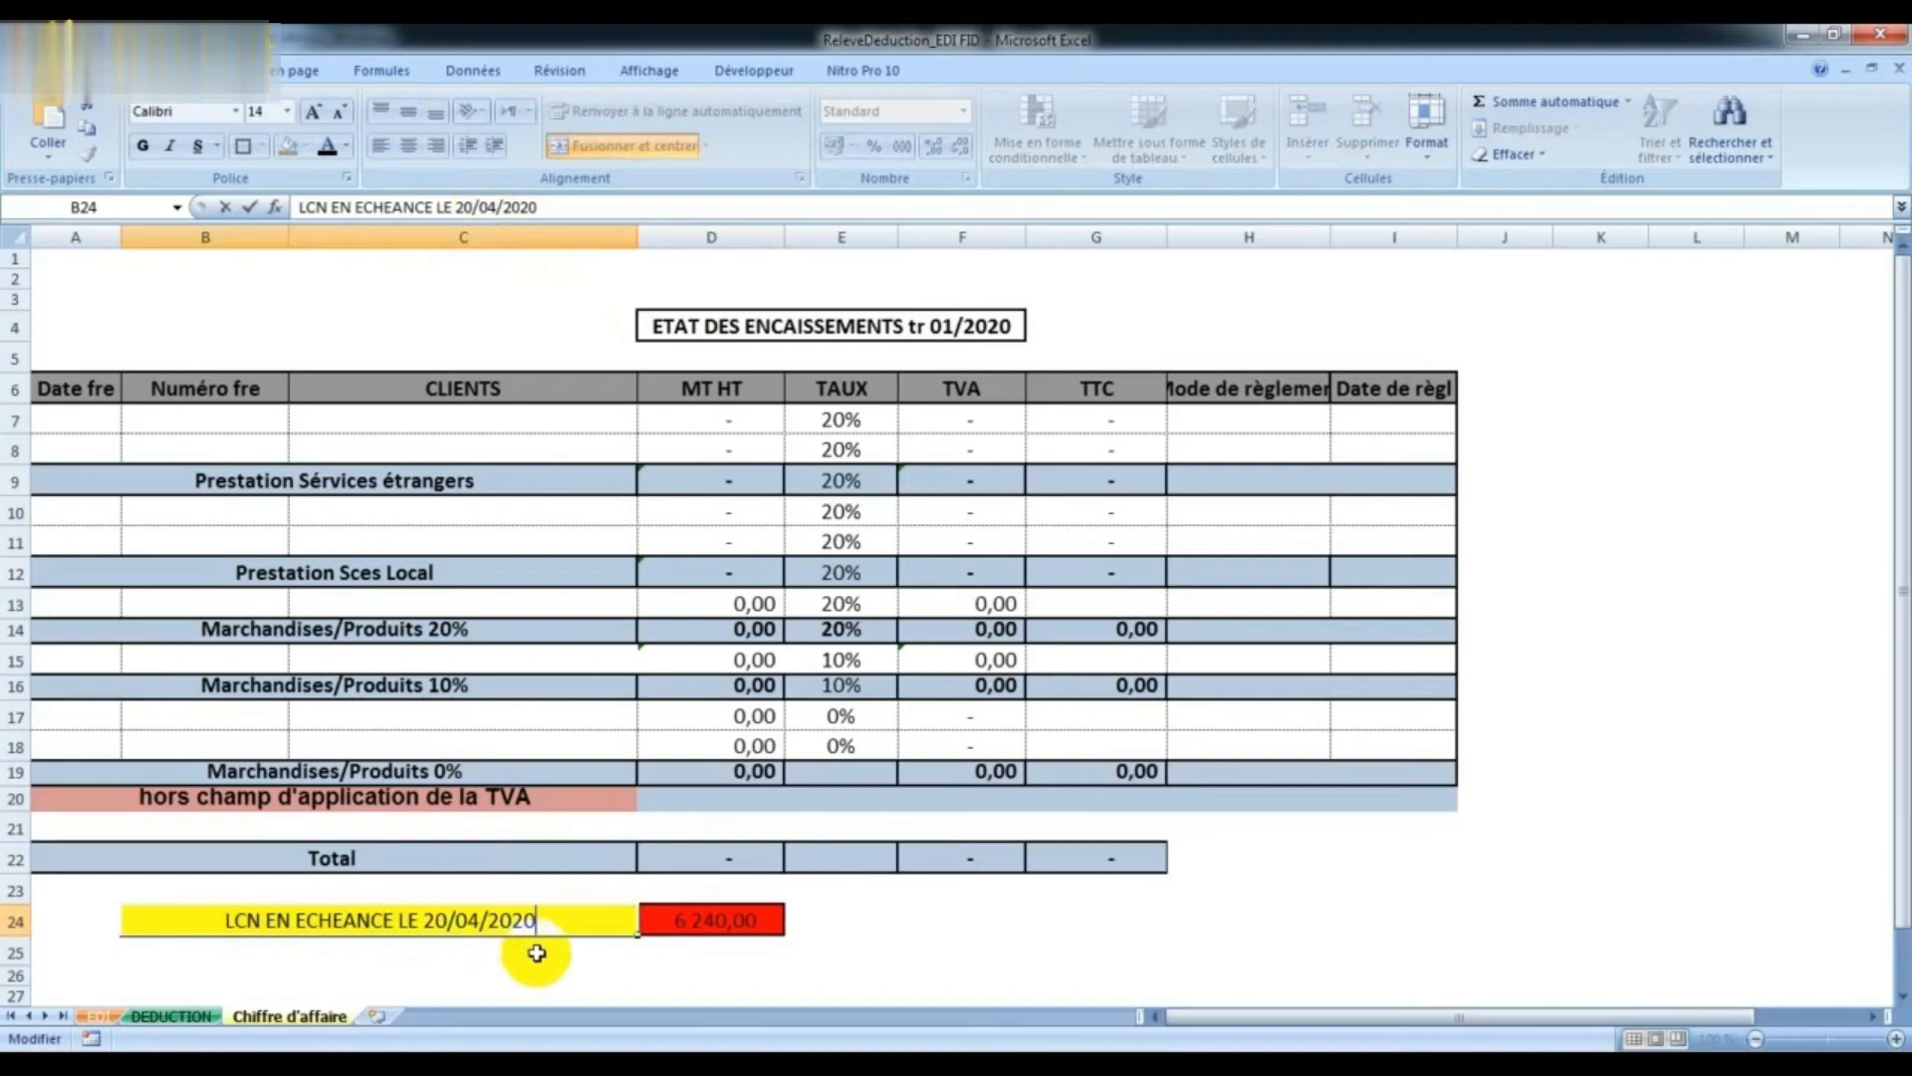
click(960, 916)
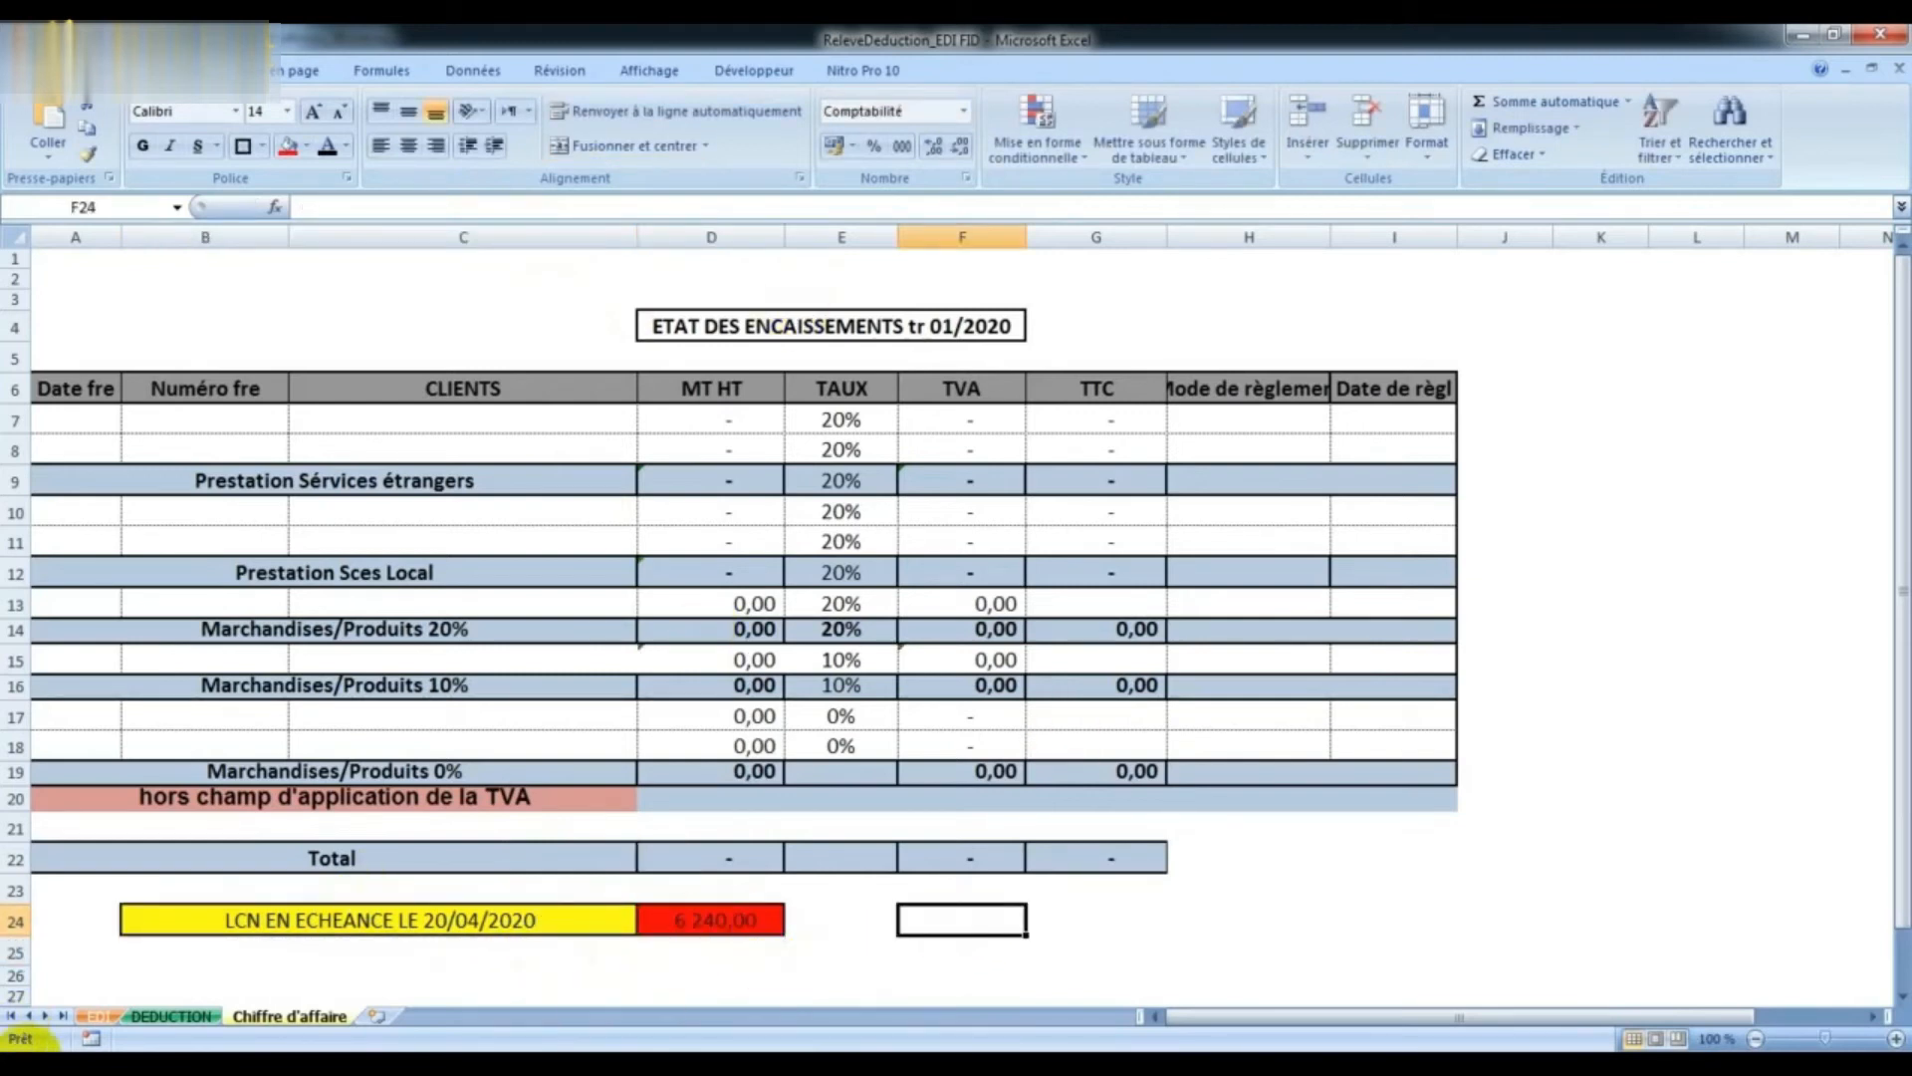
Step: Go back to the EDI sheet and start saving a copy of the workbook with Données XML as the file type
click(92, 1015)
click(697, 764)
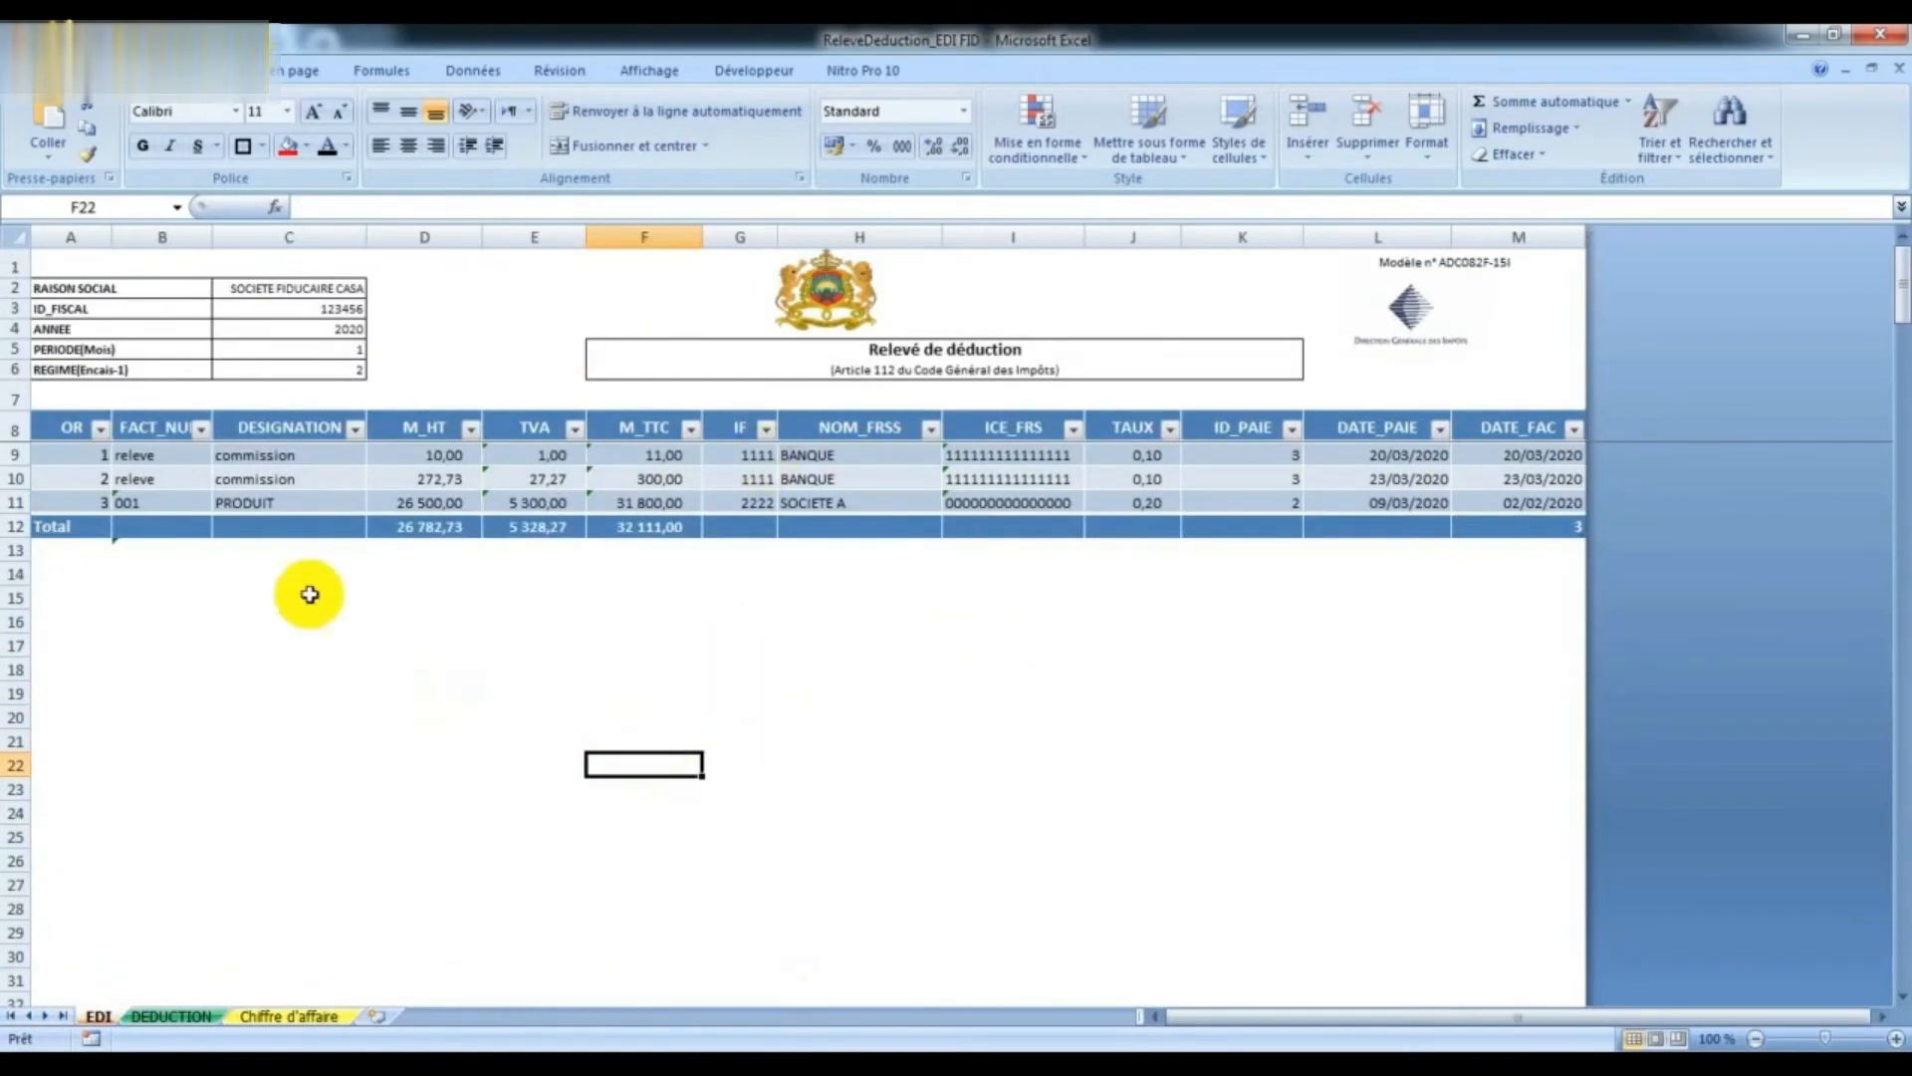
click(32, 45)
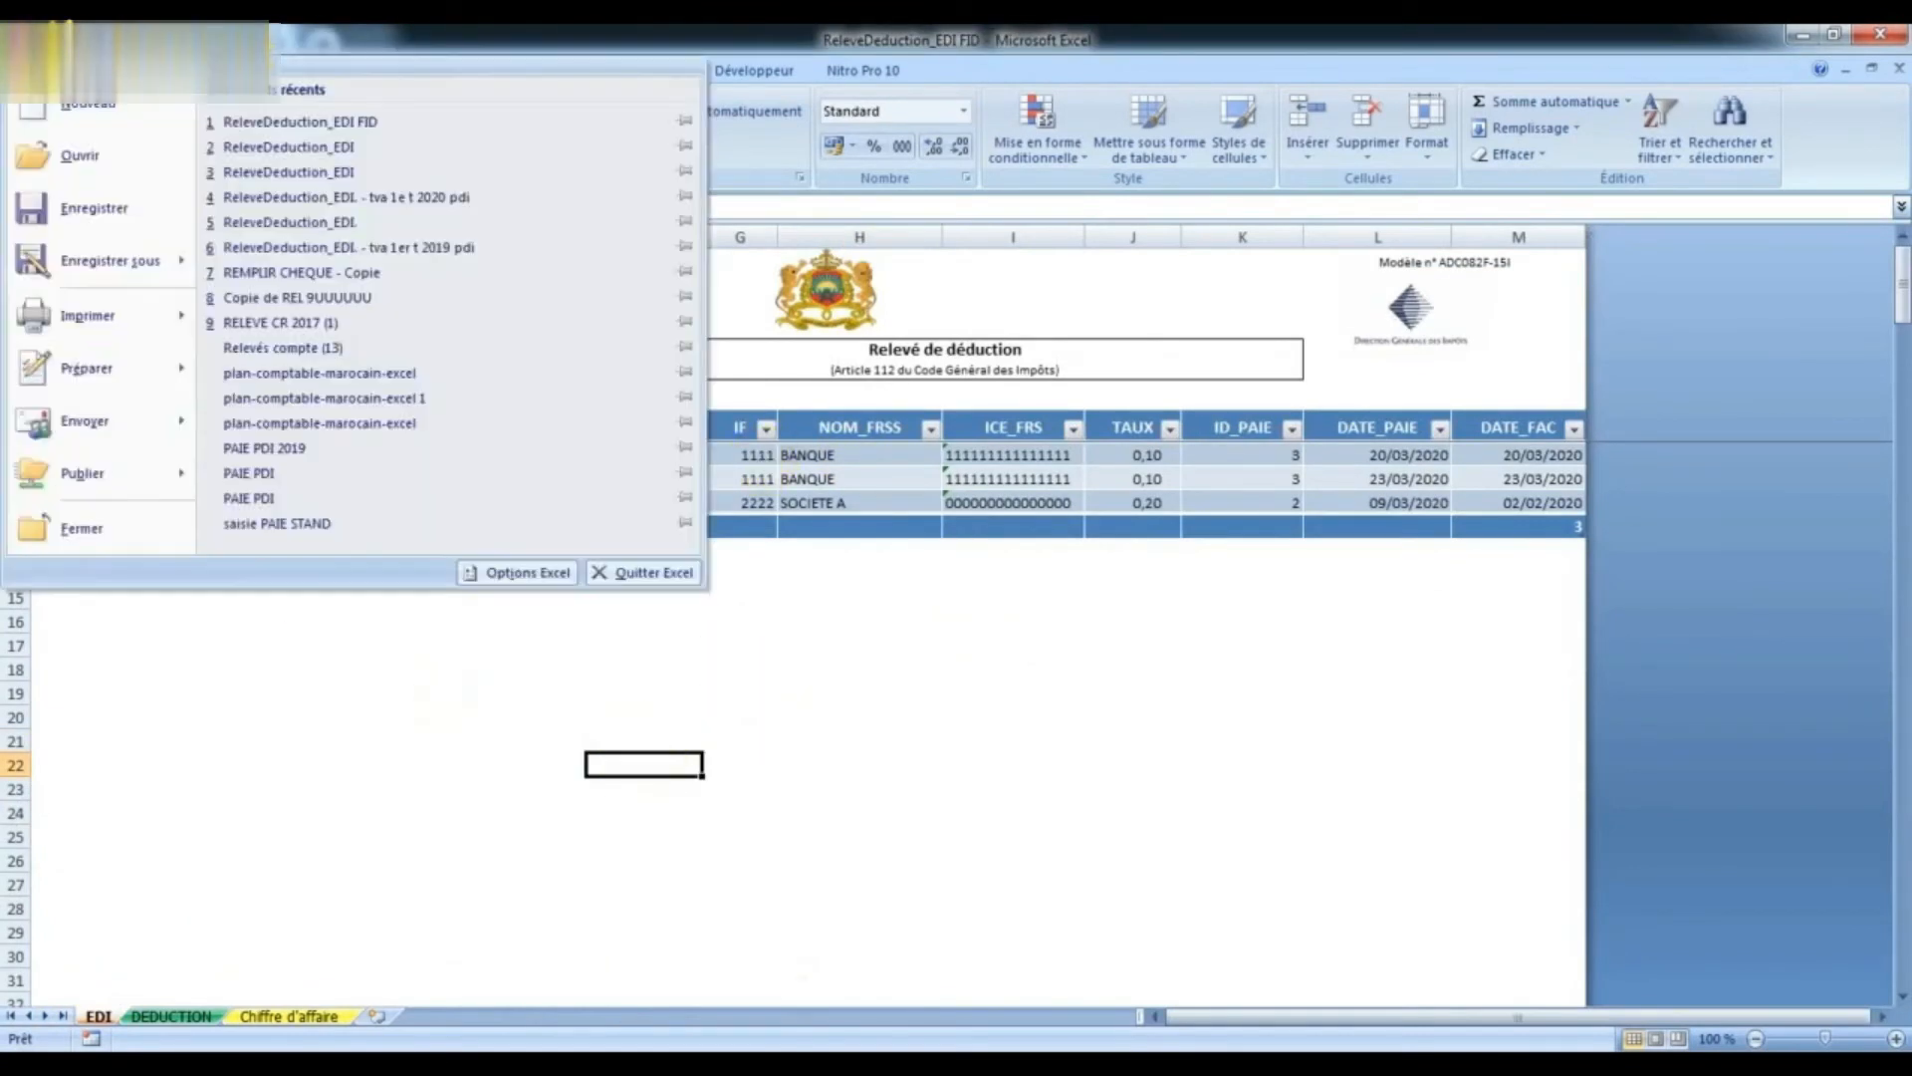
mouse_move(62, 267)
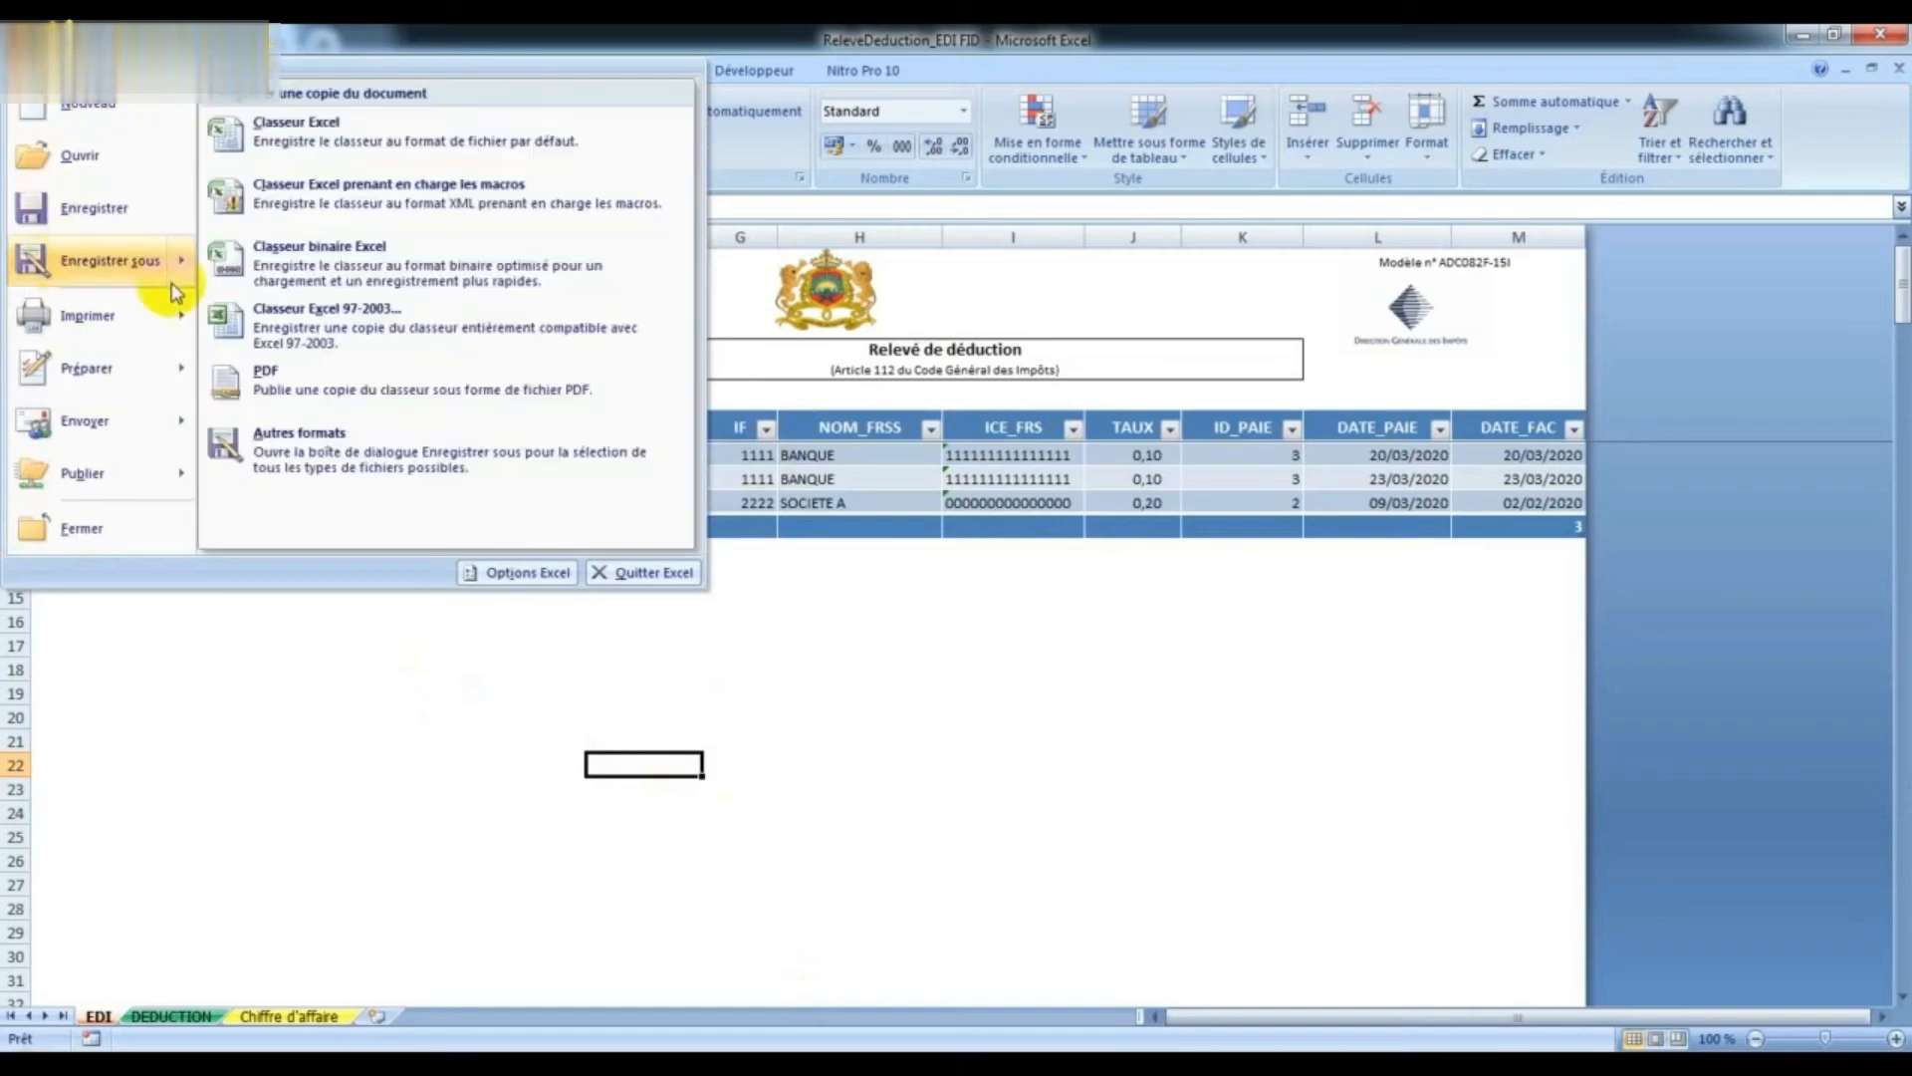
key(Escape)
key(Escape)
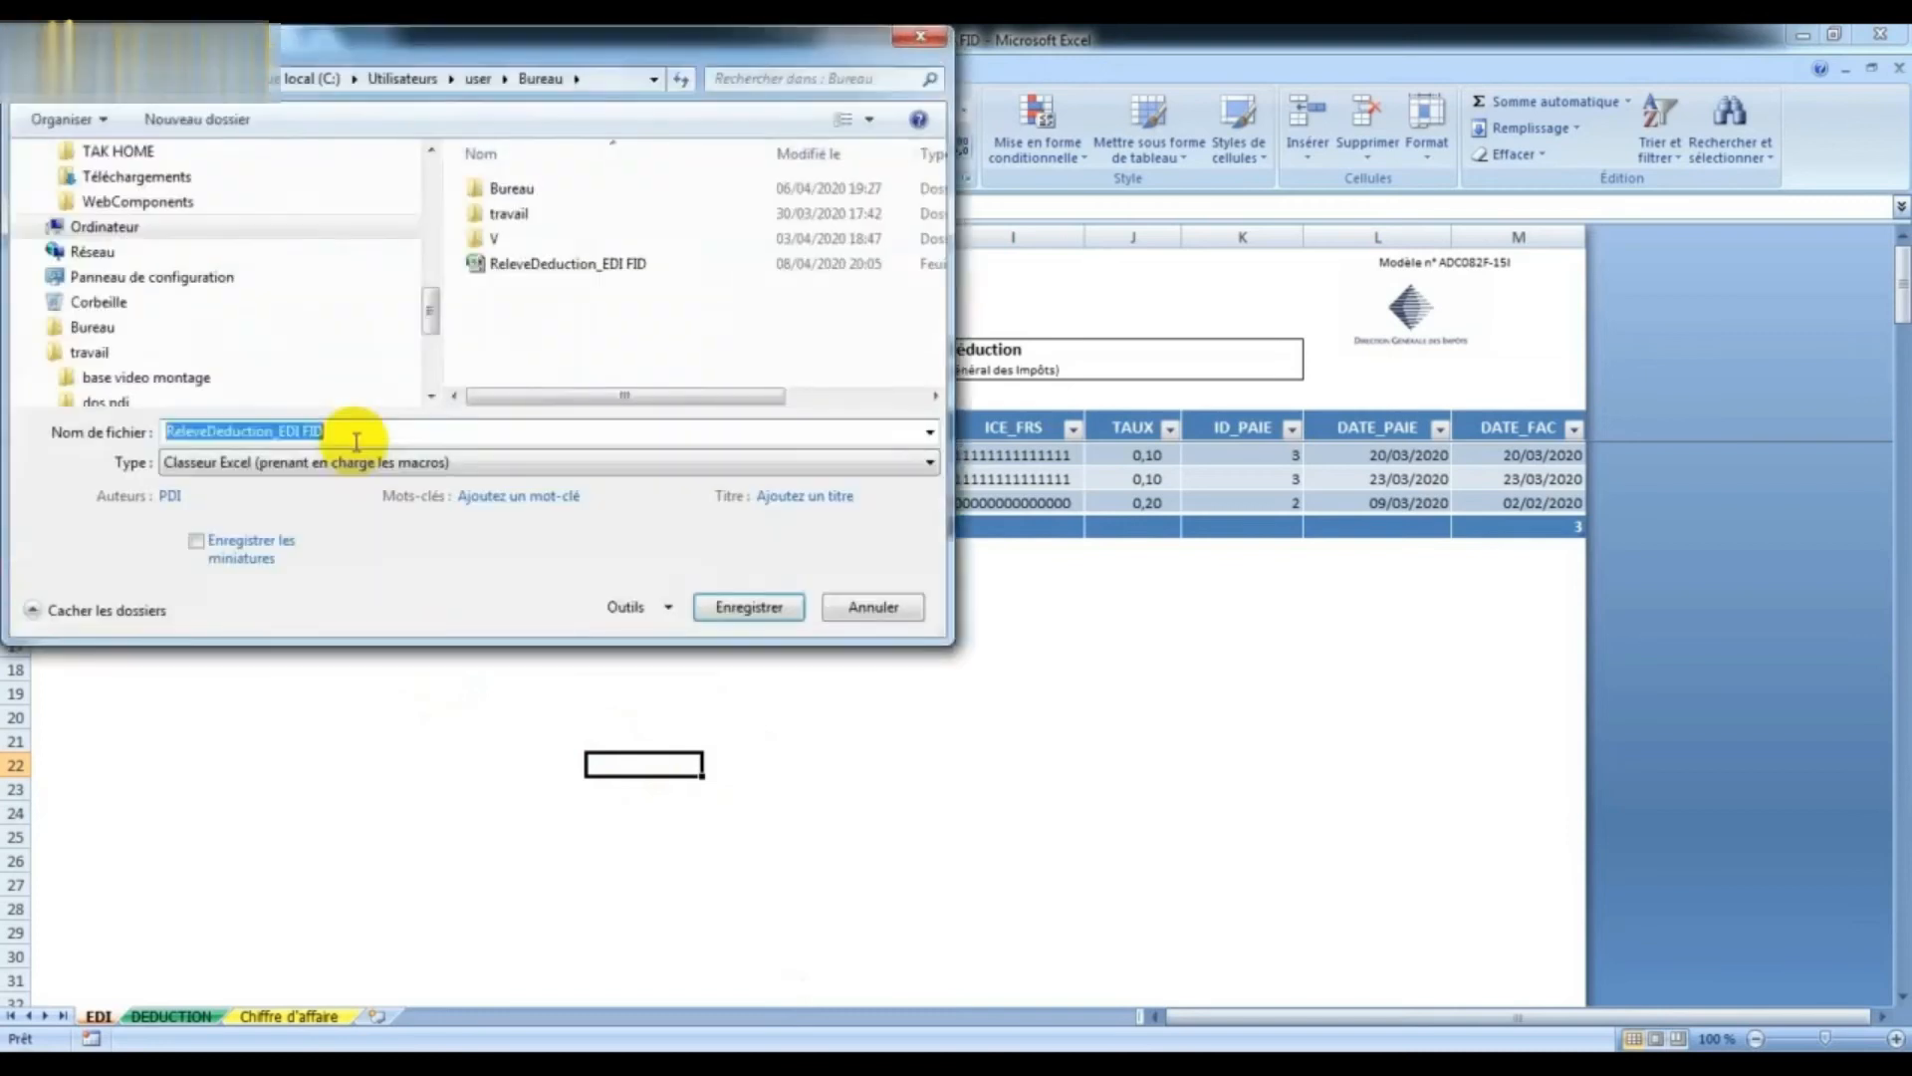
click(932, 463)
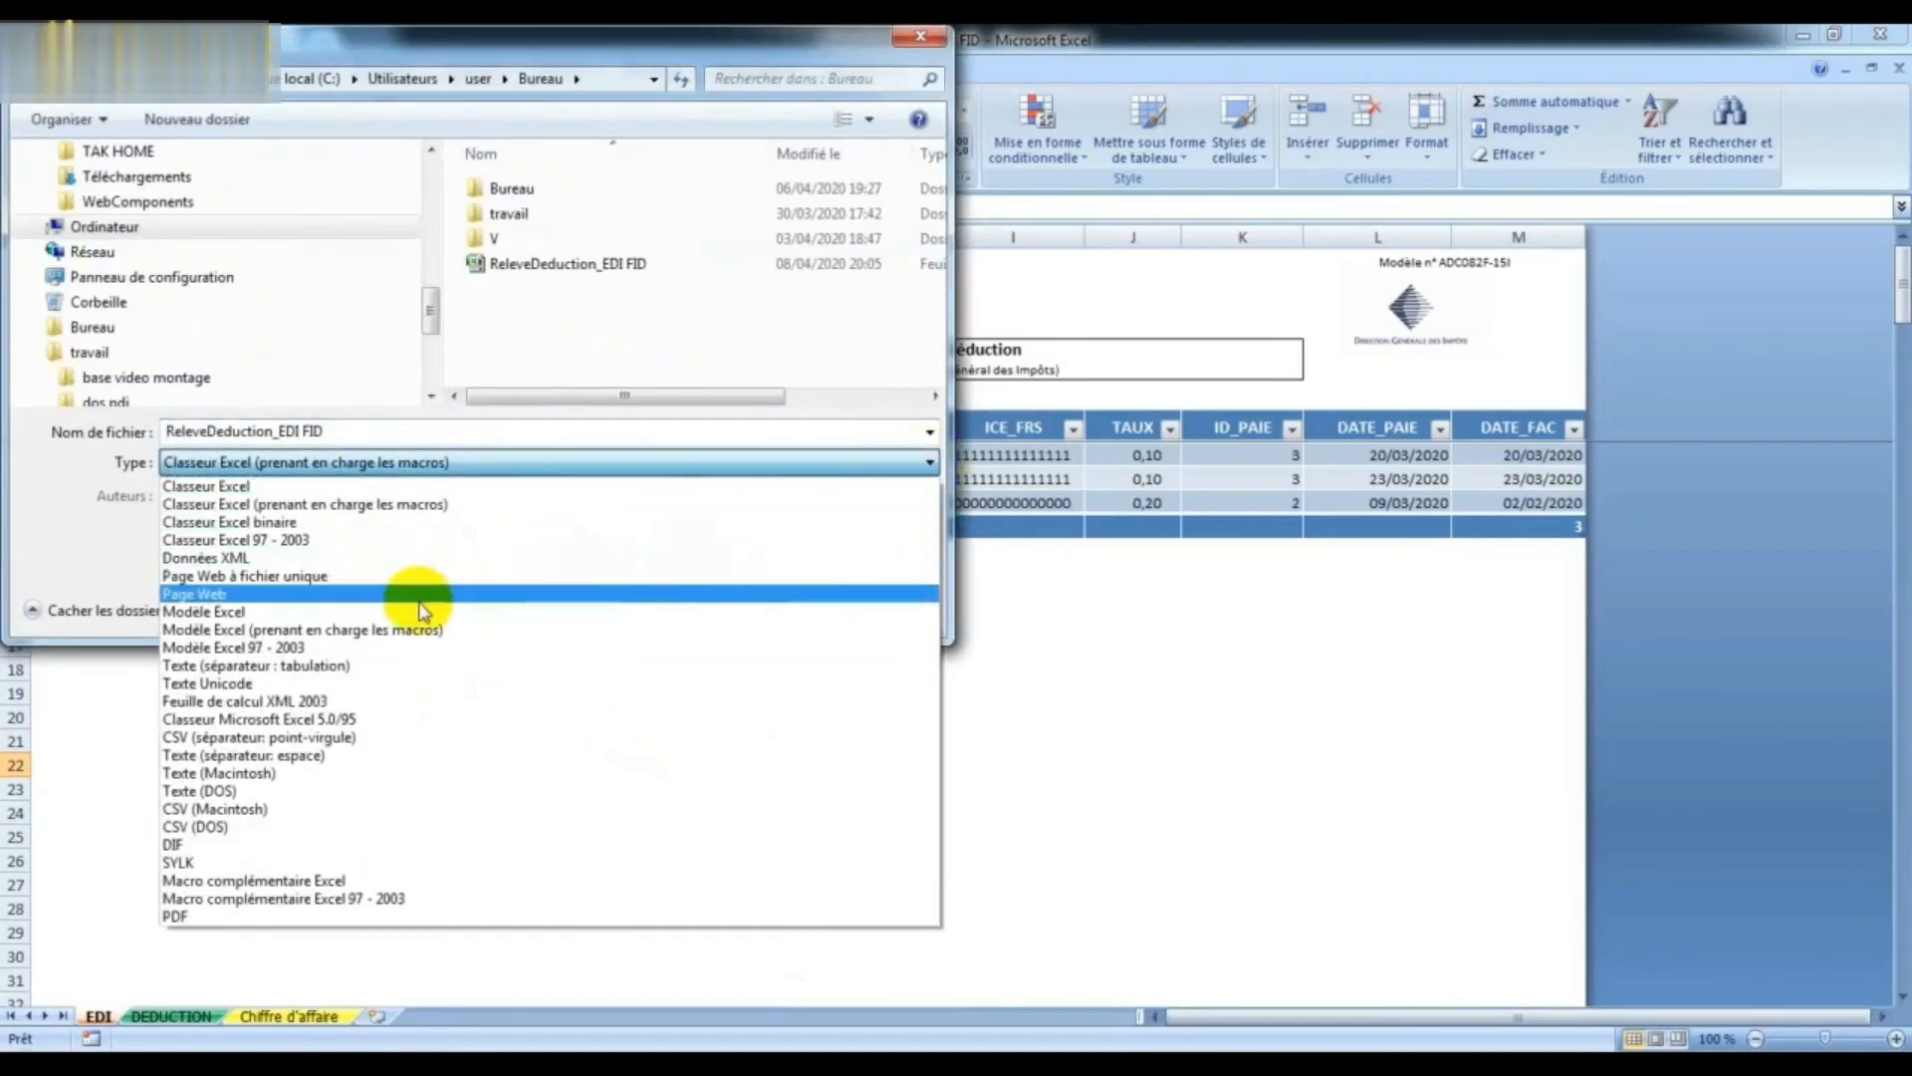
click(215, 557)
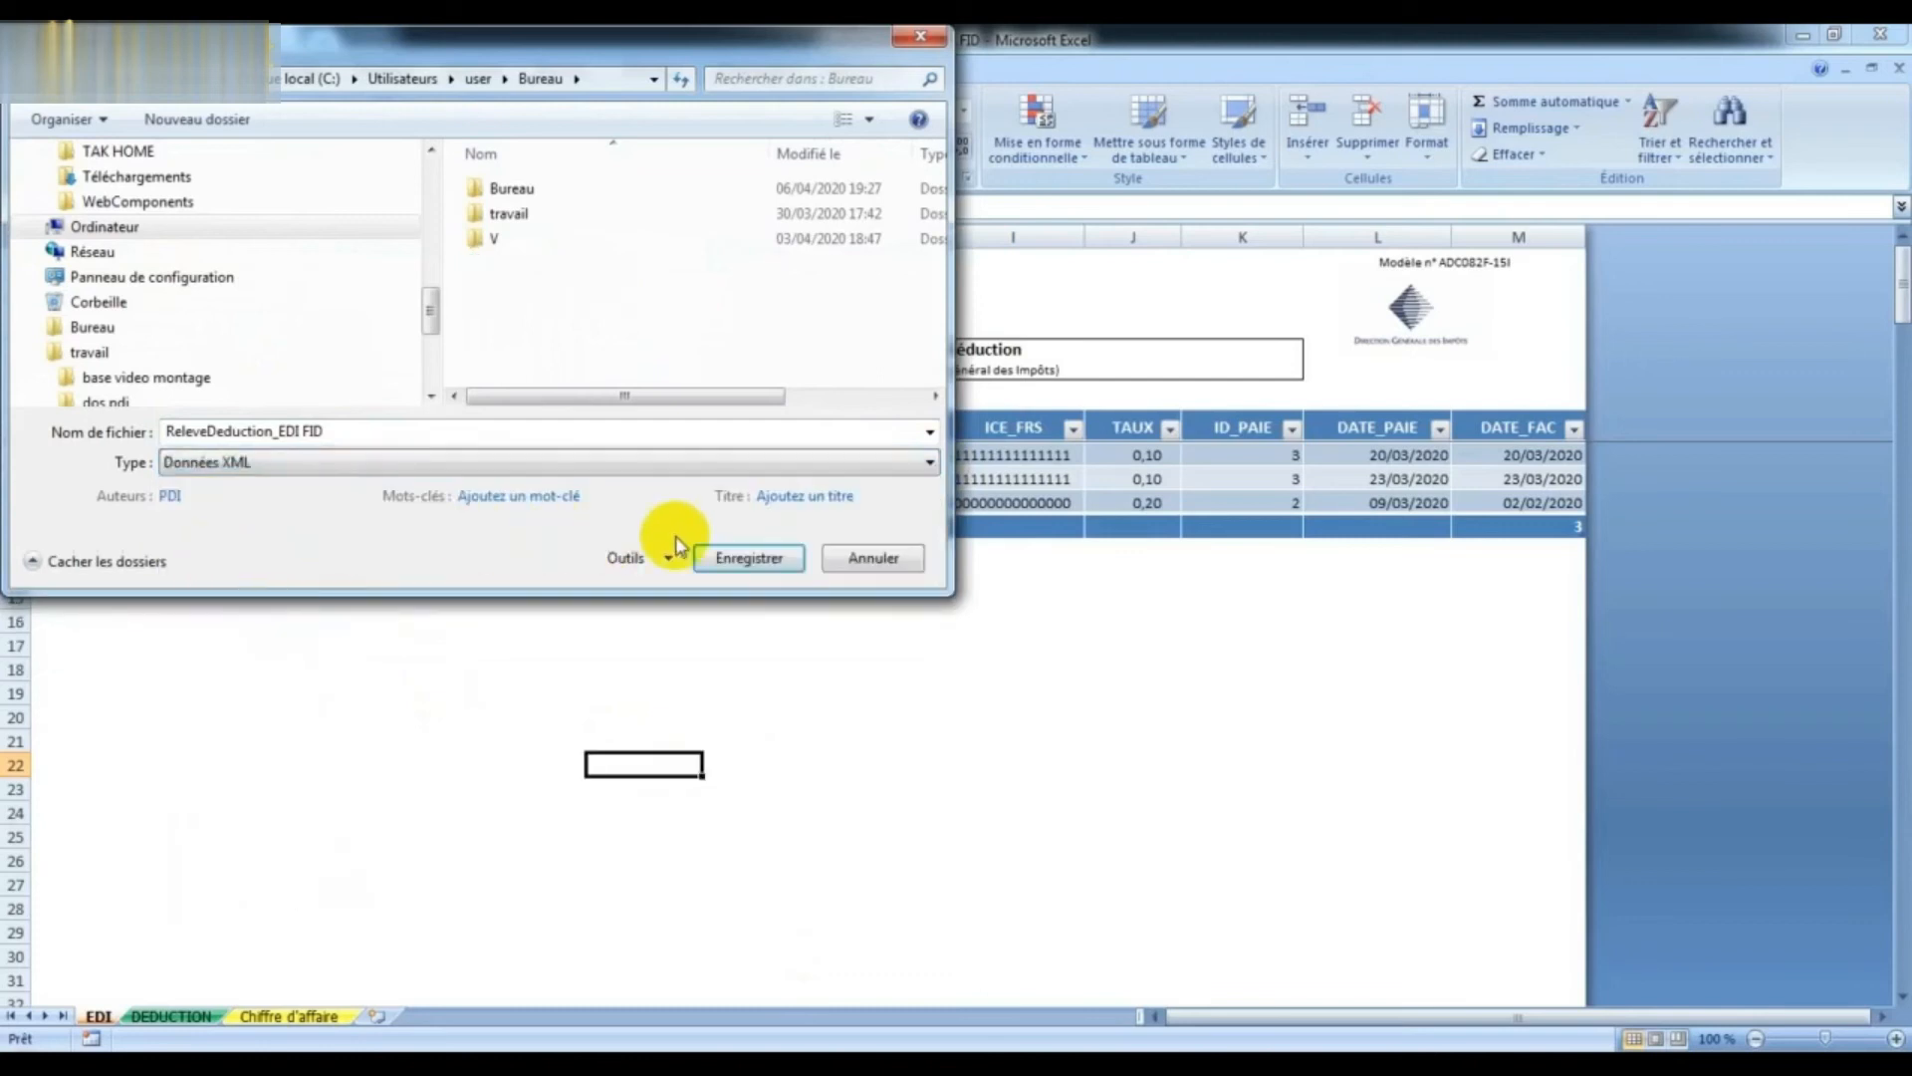
Step: Choose Bureau as the save location and name the XML file ReleveDeduction_EDI FIDCAIRE CASA 1er t 2020
drag(429, 319, 426, 171)
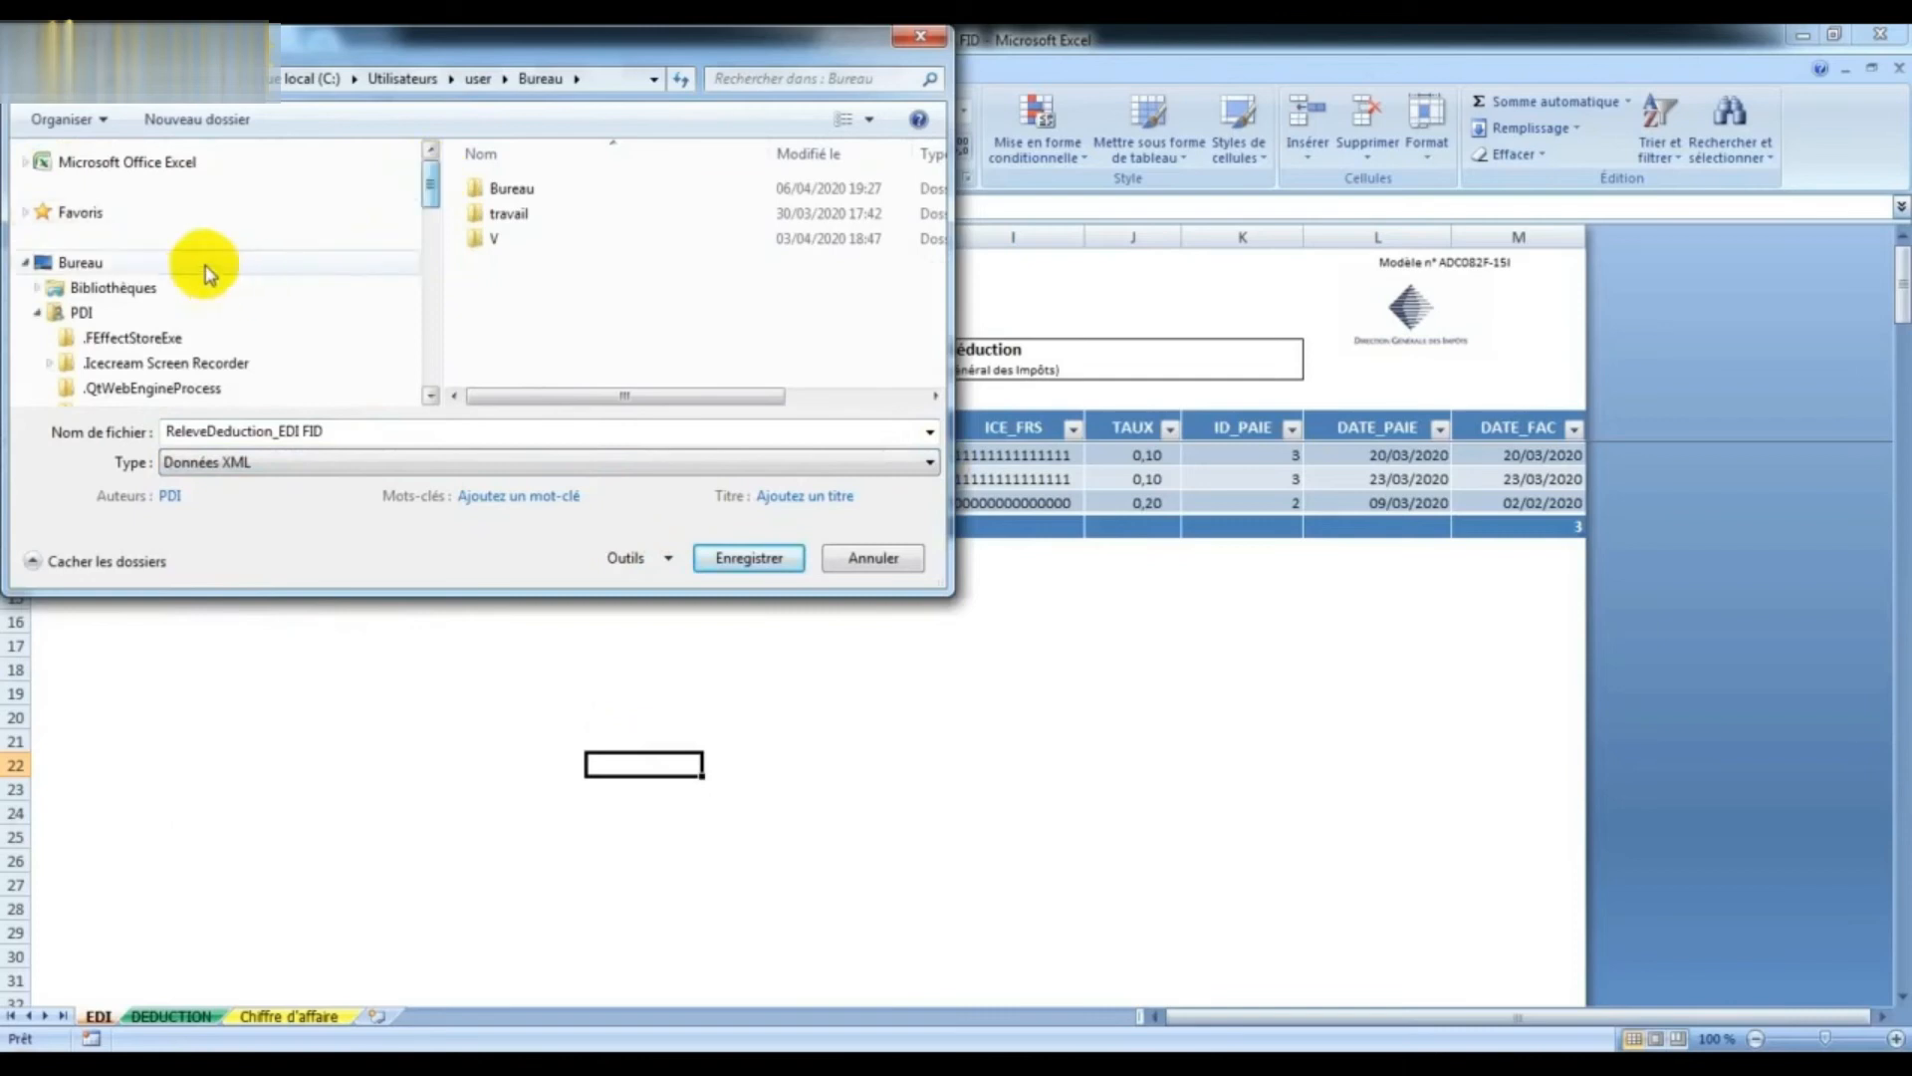
click(90, 262)
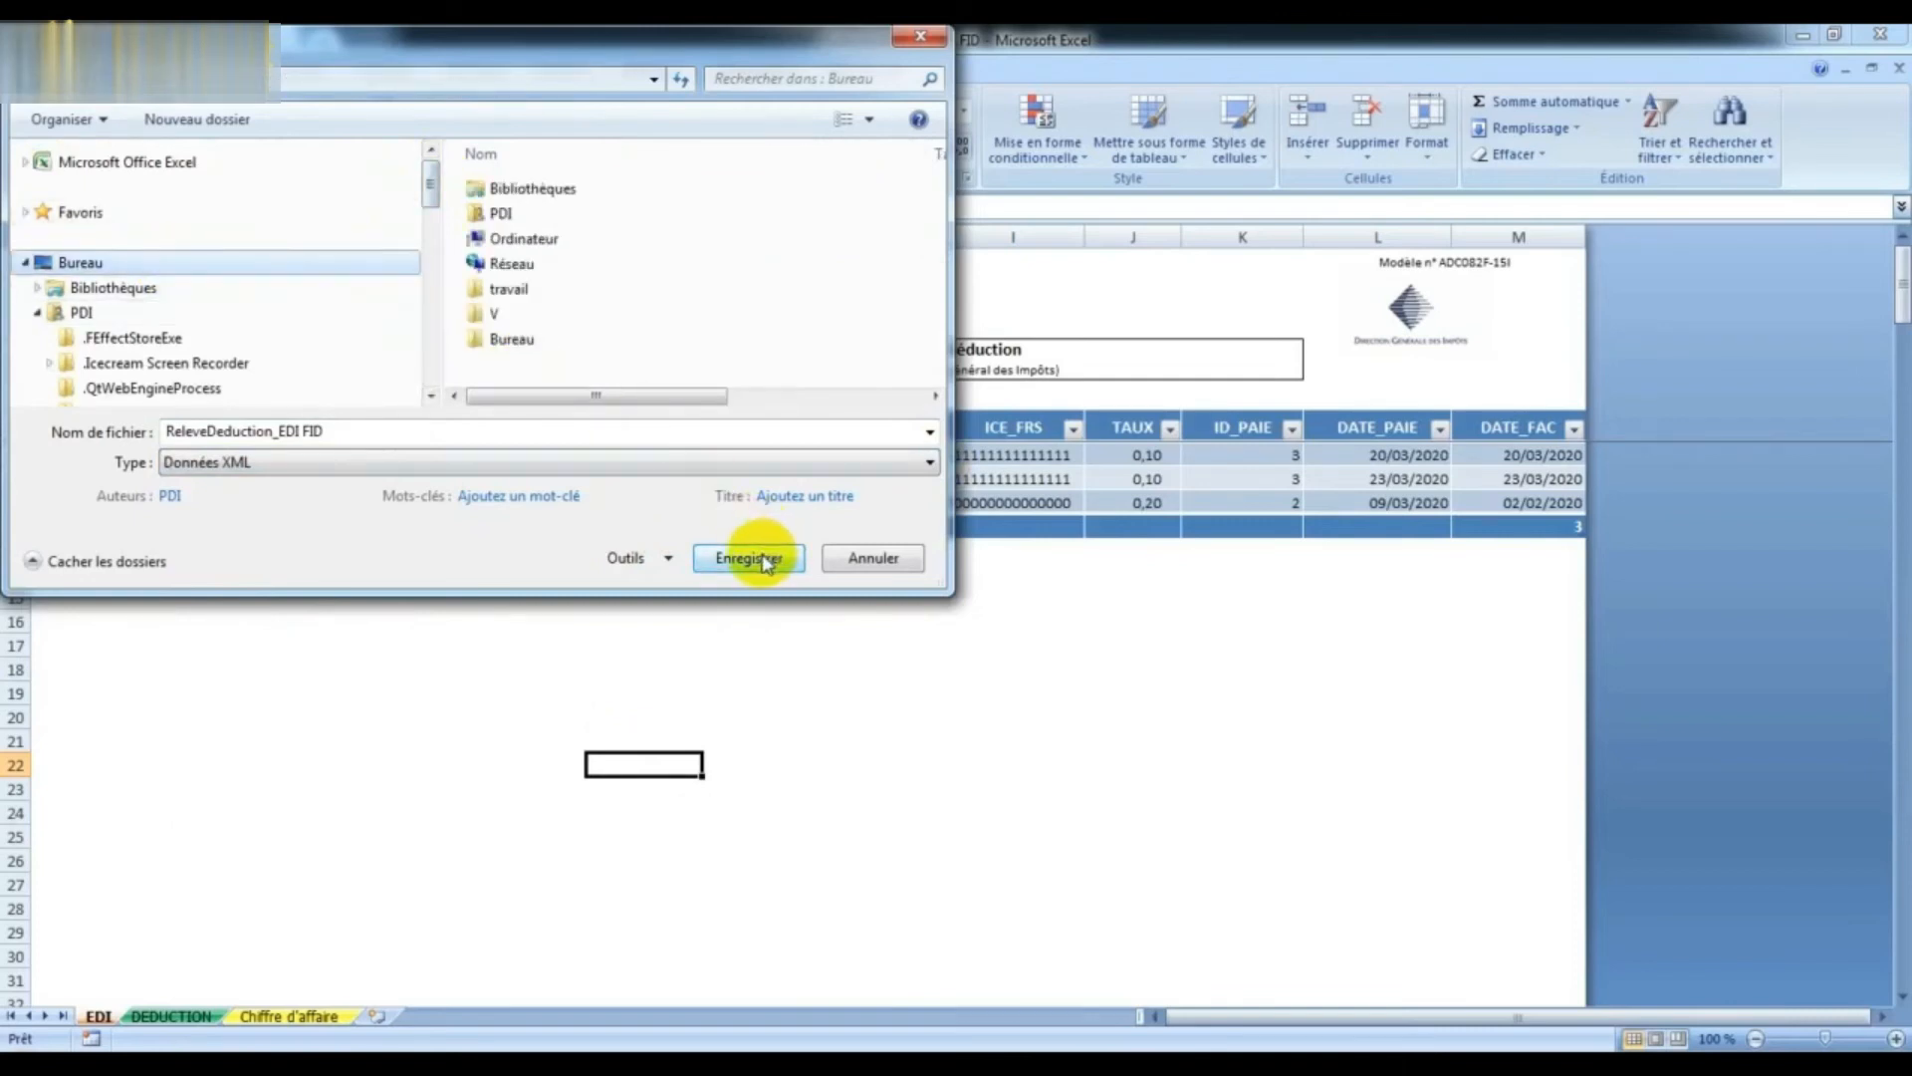
click(344, 431)
text(CAIRE CASA 1er t 2020)
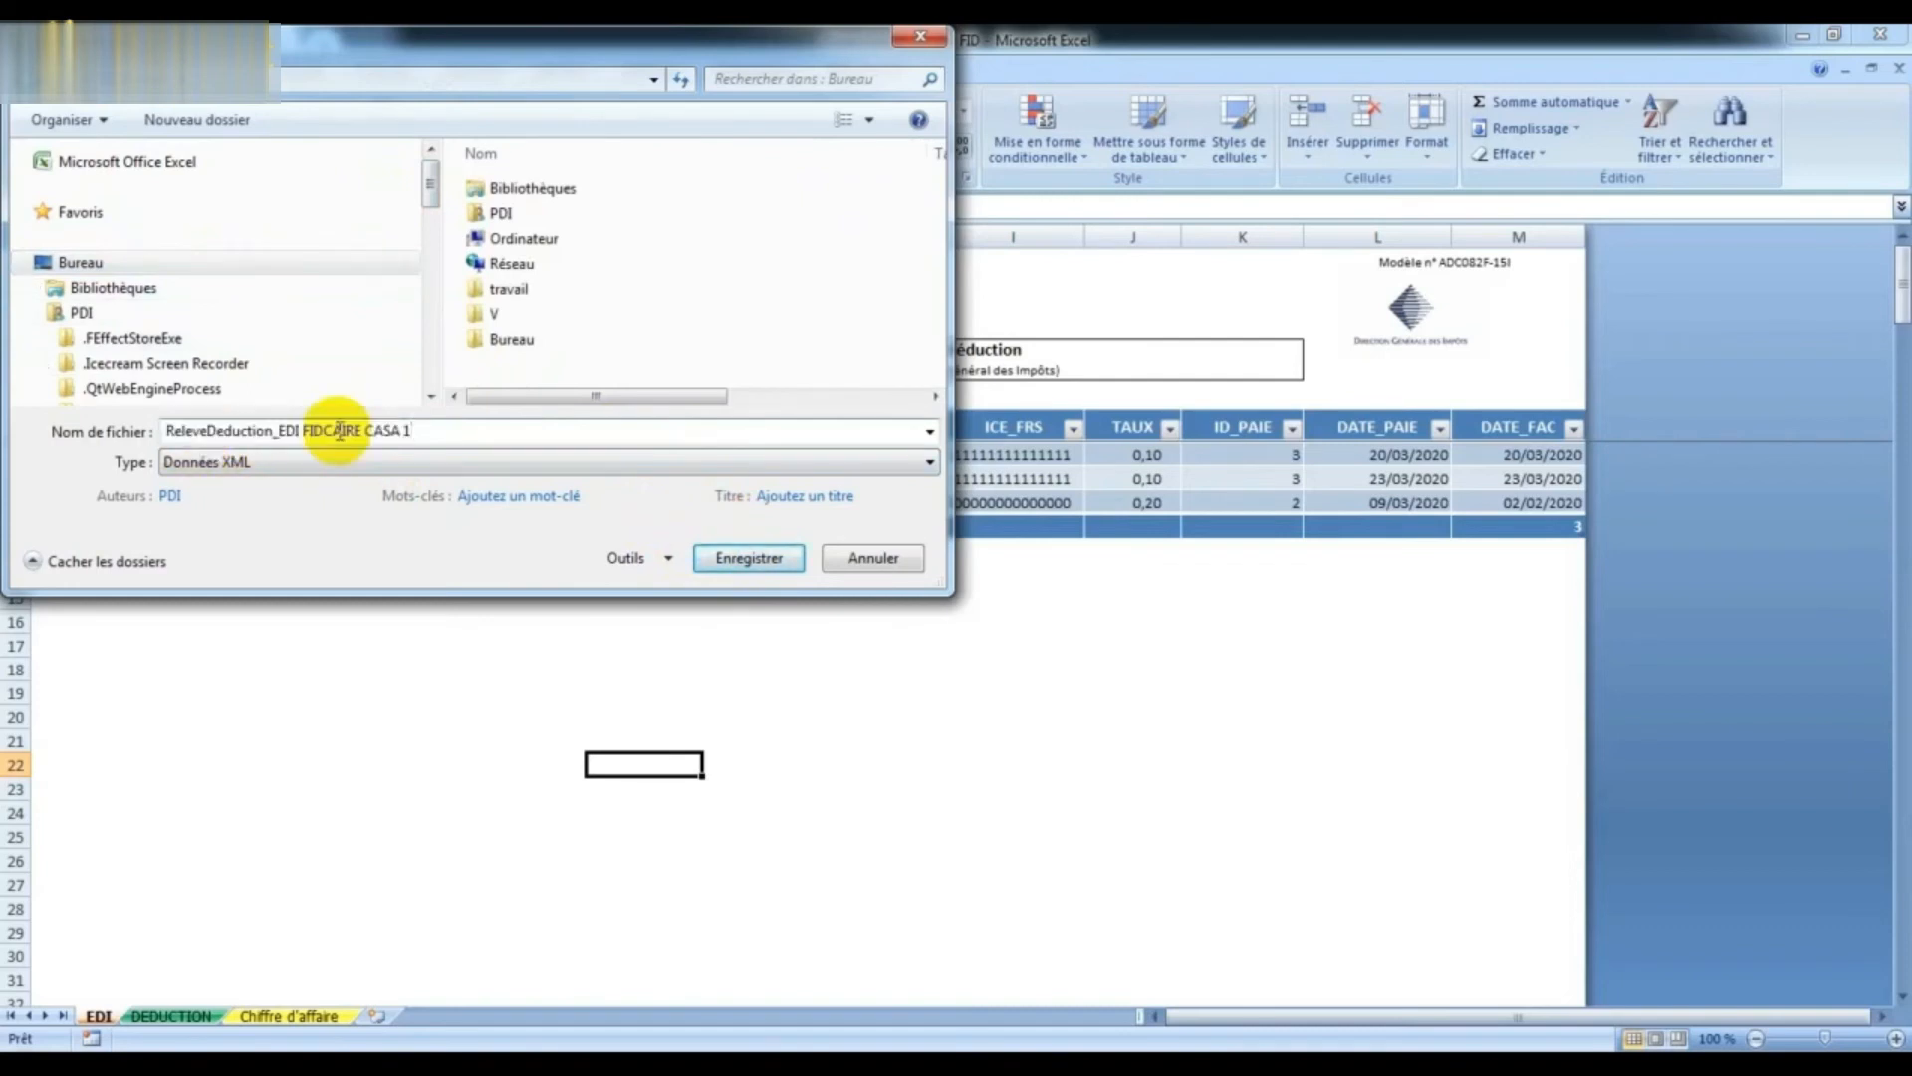